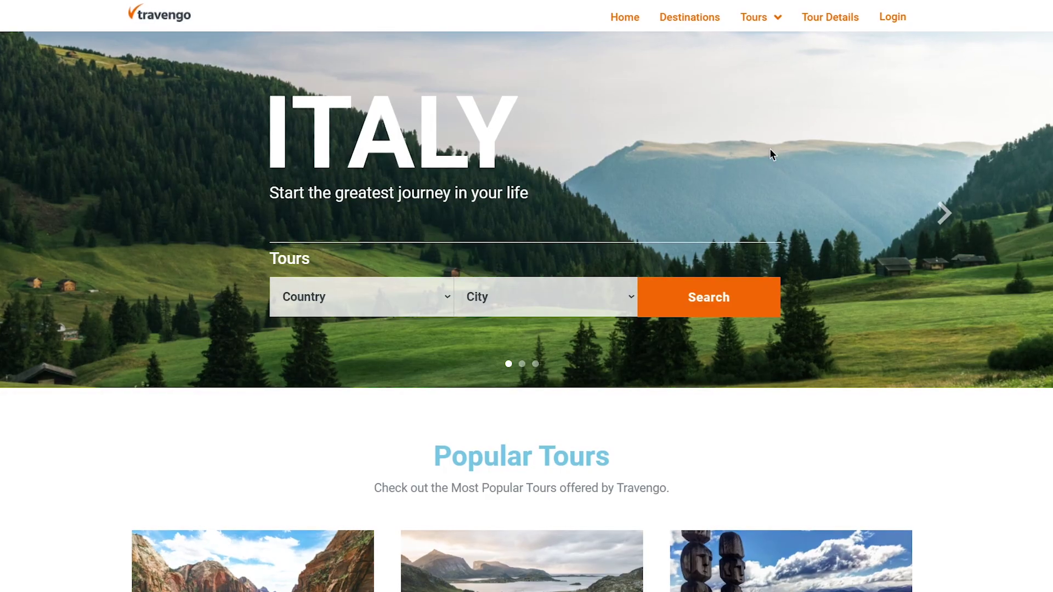
Open the header Login popup, enter the demo e-mail and password, and tick Remember me.
left_click(885, 14)
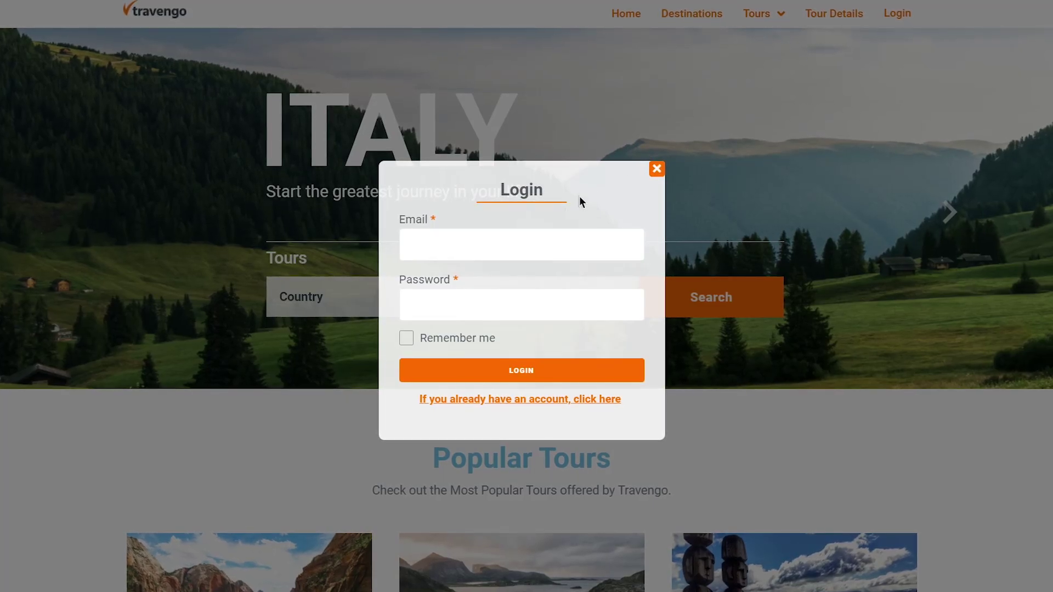
left_click(534, 245)
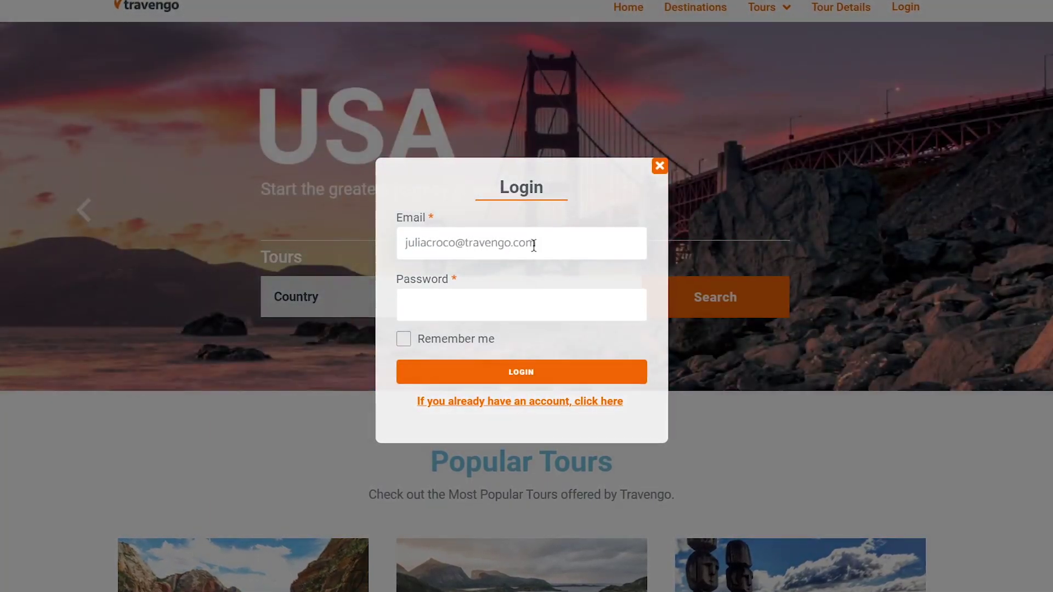
left_click(515, 301)
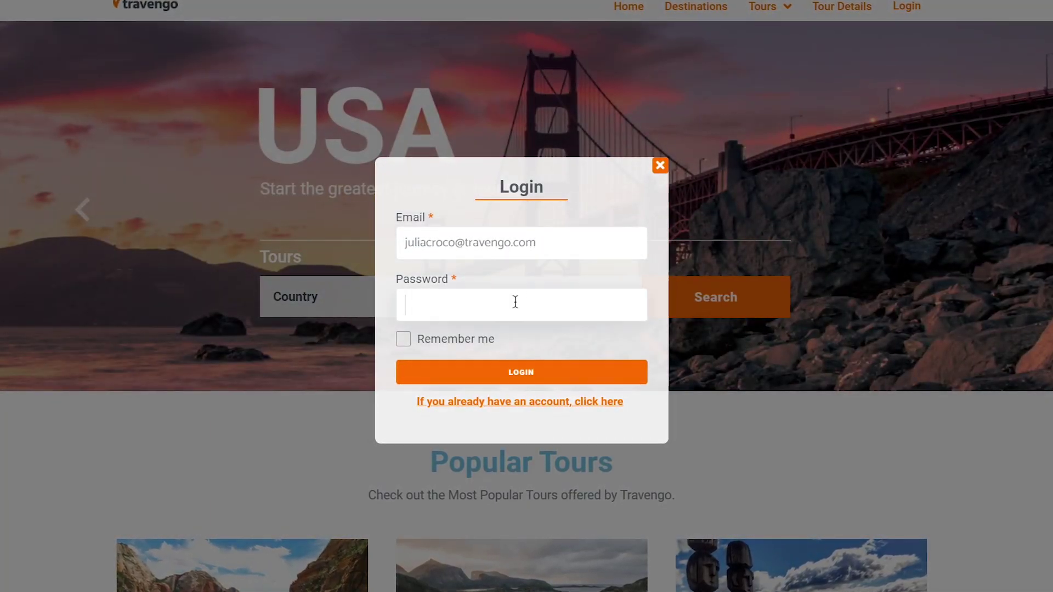
type("1234")
left_click(405, 340)
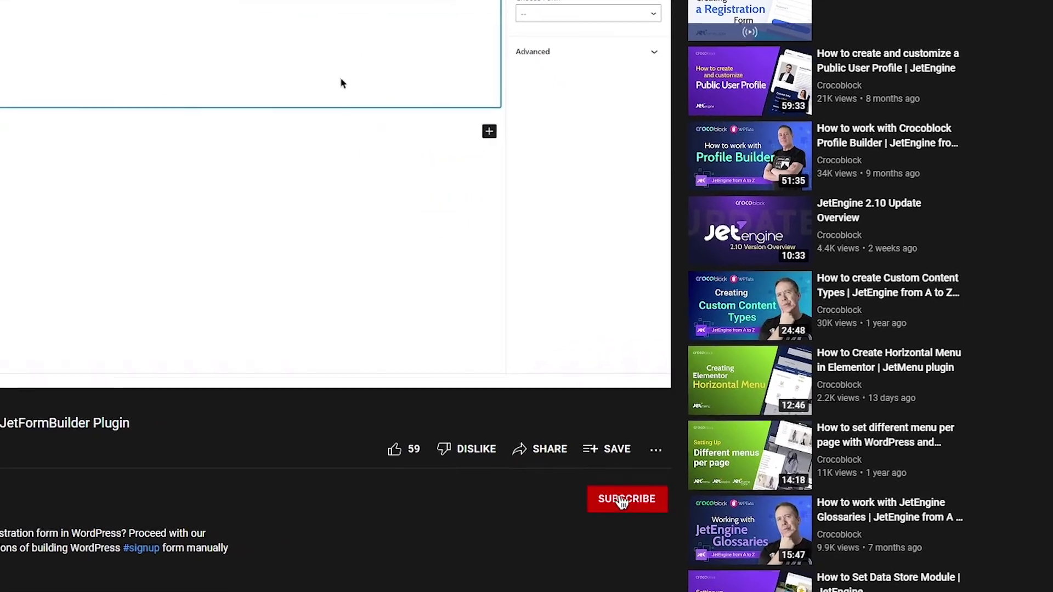
Subscribe to the channel with notifications set to All.
left_click(615, 502)
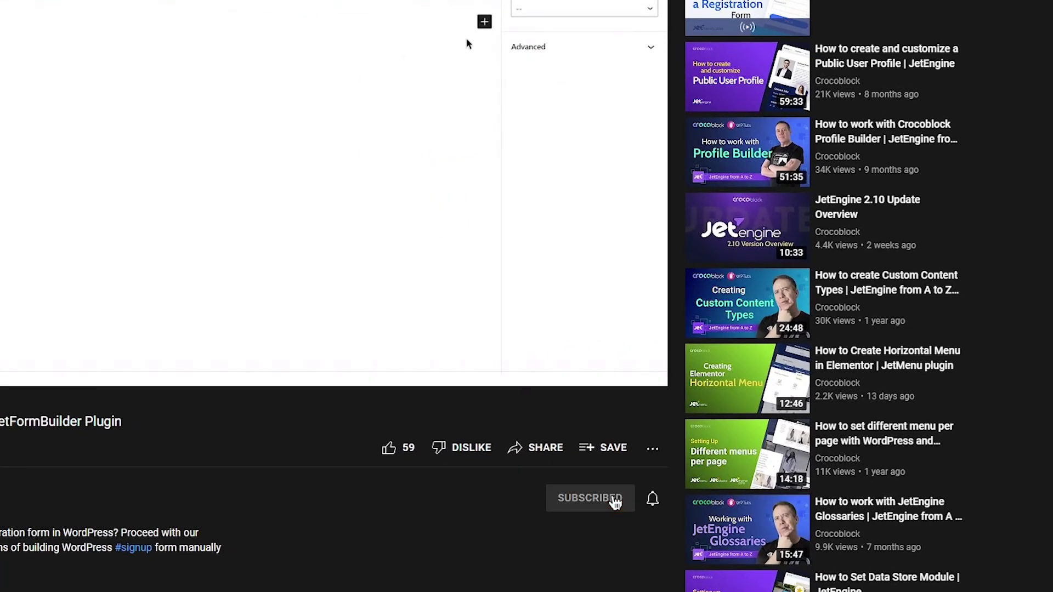
left_click(653, 500)
left_click(714, 502)
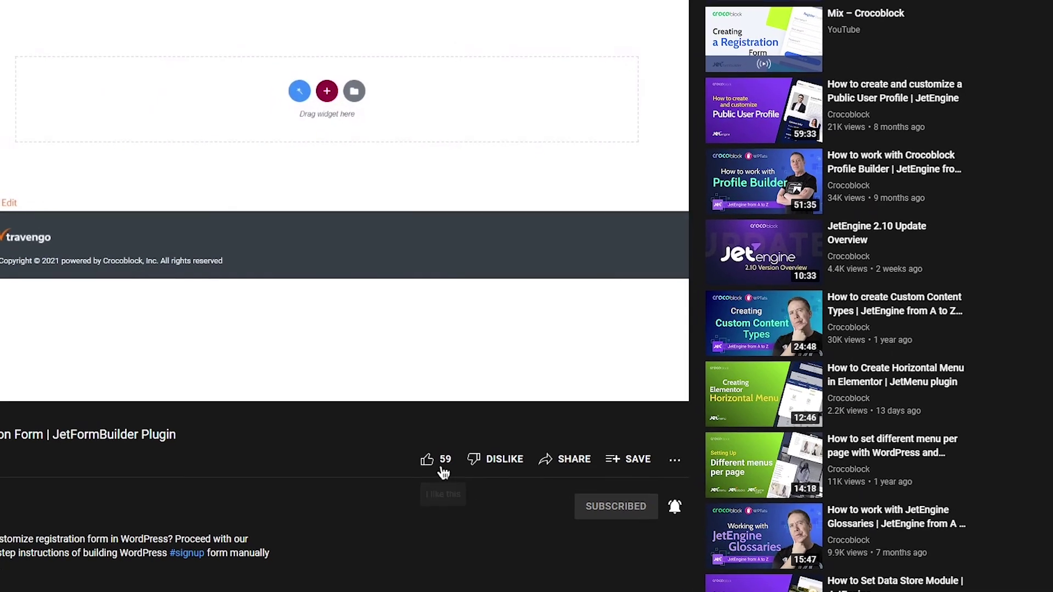
Like the video and draft the comment 'Very useful tutorial! Thank you so much!'.
left_click(392, 451)
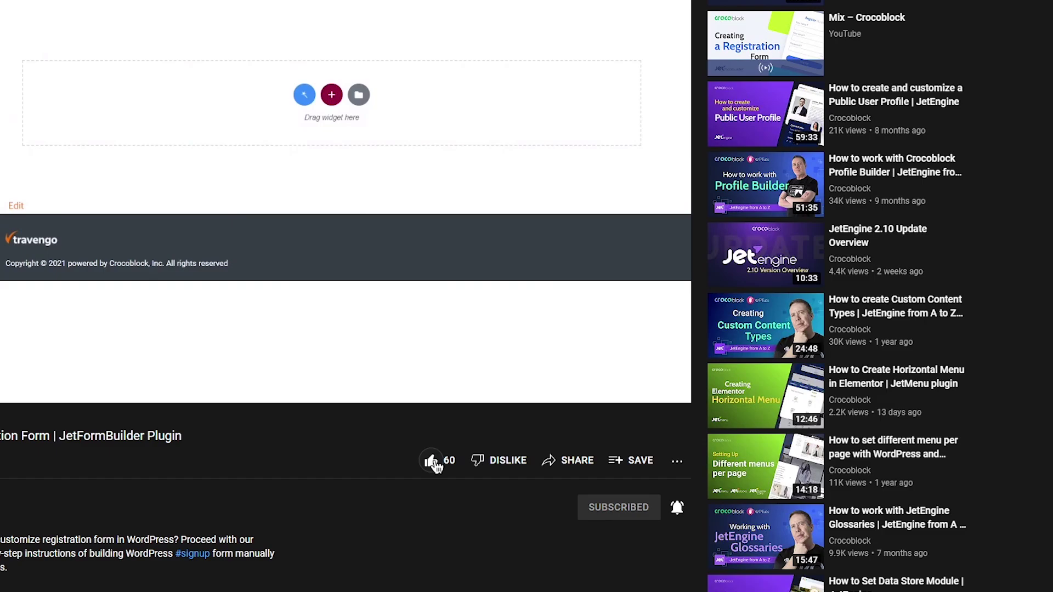
scroll(436, 516, "down", 4)
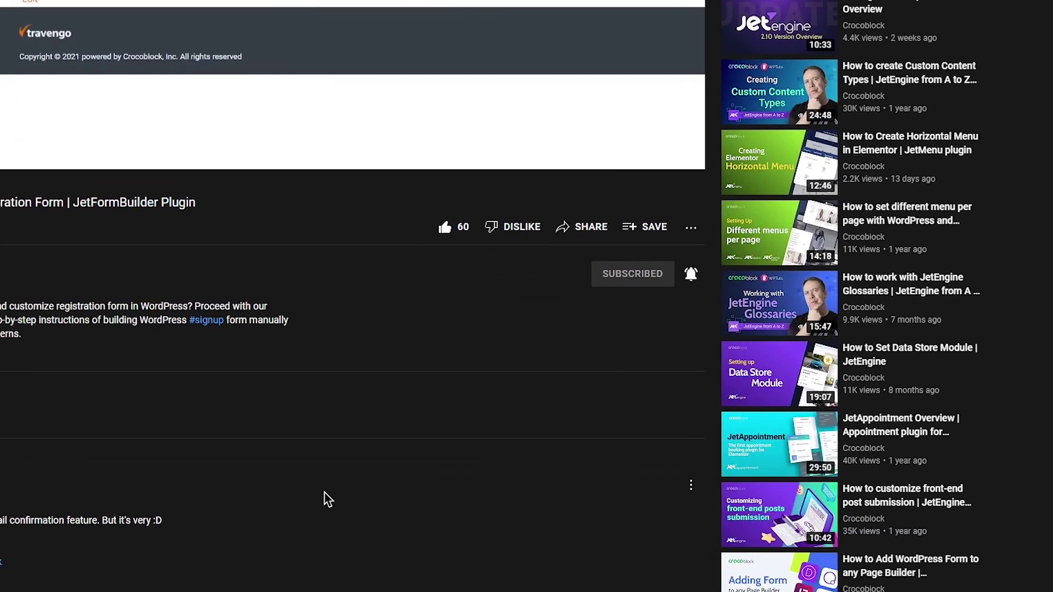
left_click(170, 426)
type("Very useful tutorial! ")
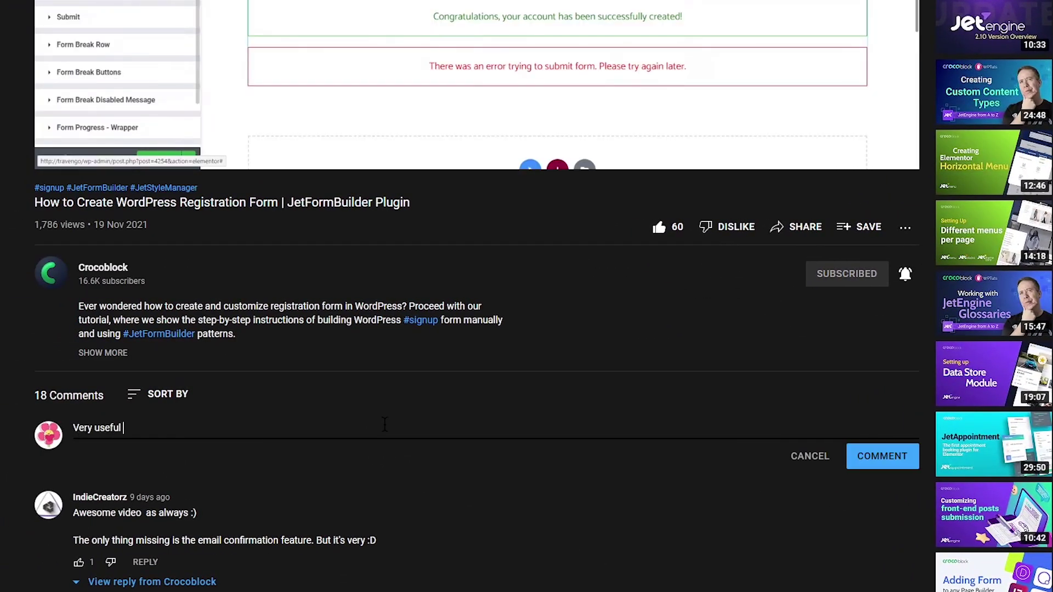
type("Thank you so much!")
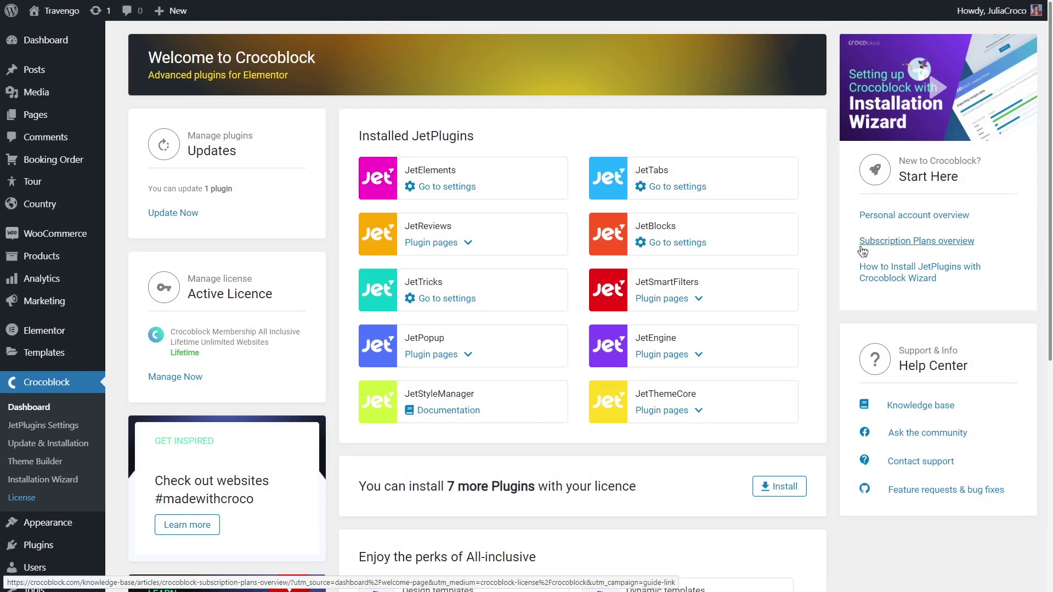
Browse the JetFormBuilder Addons page to confirm User Login Action 1.0.1 is installed.
middle_click(829, 252)
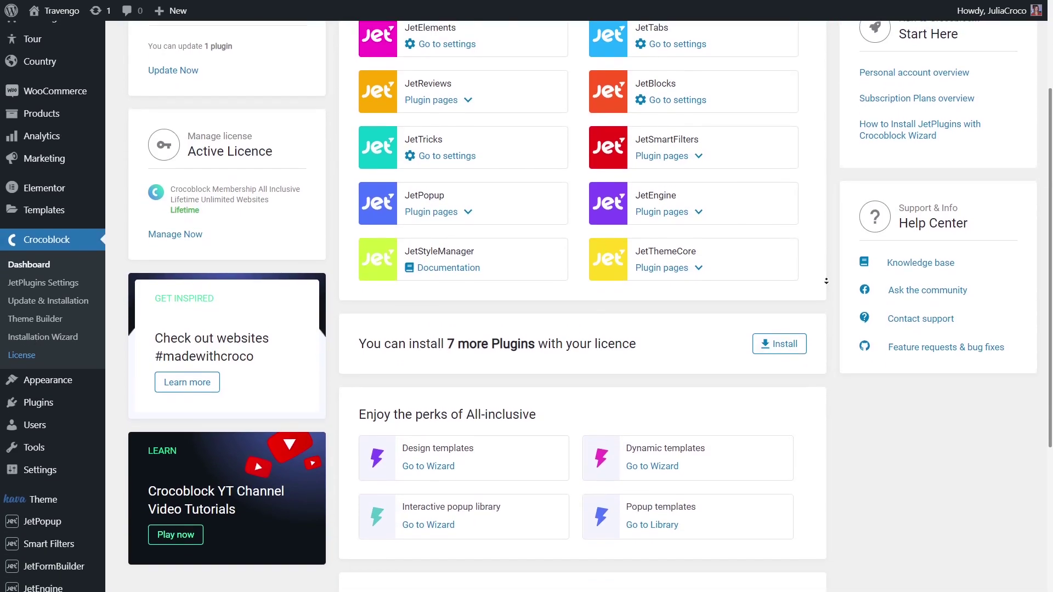
middle_click(829, 285)
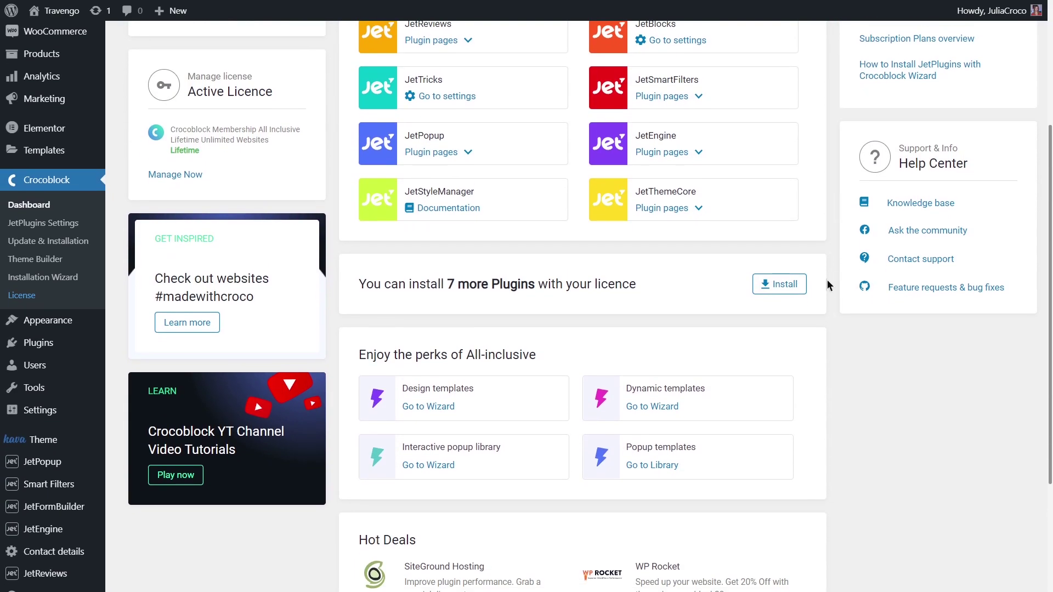
mouse_move(33, 510)
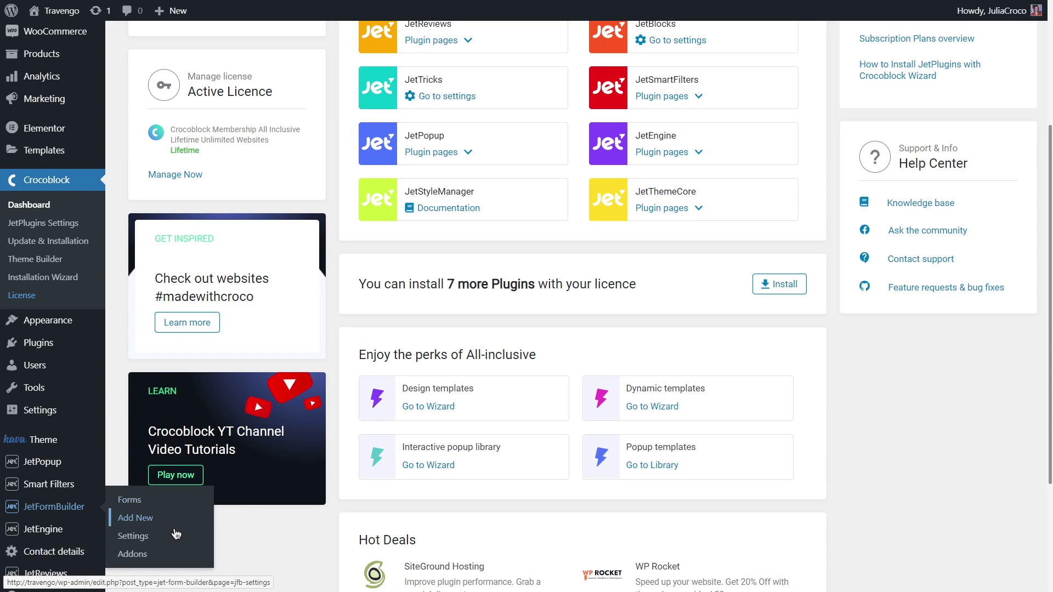
left_click(174, 556)
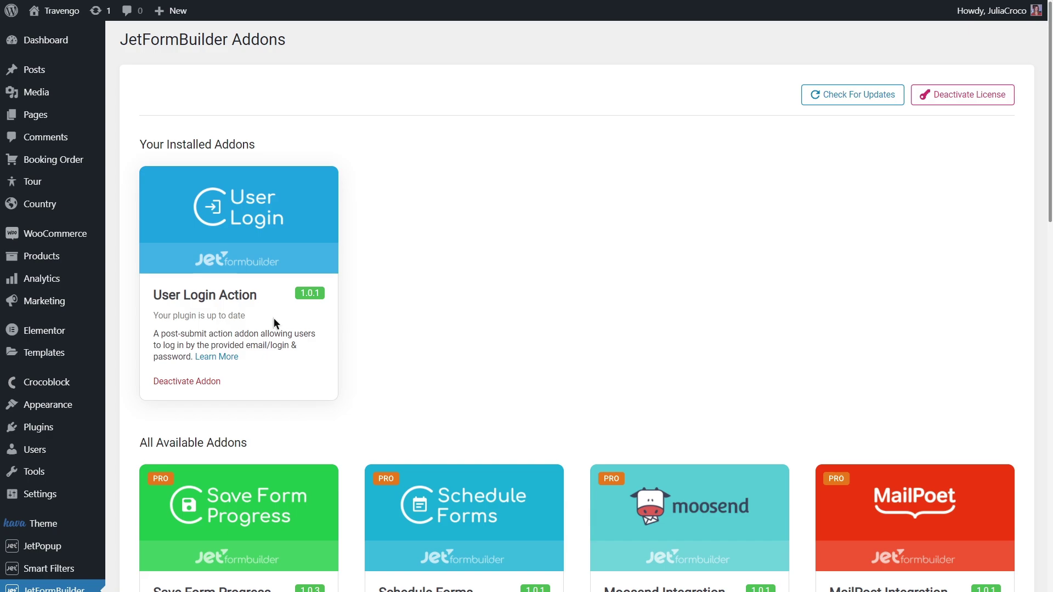
scroll(274, 319, "down", 4)
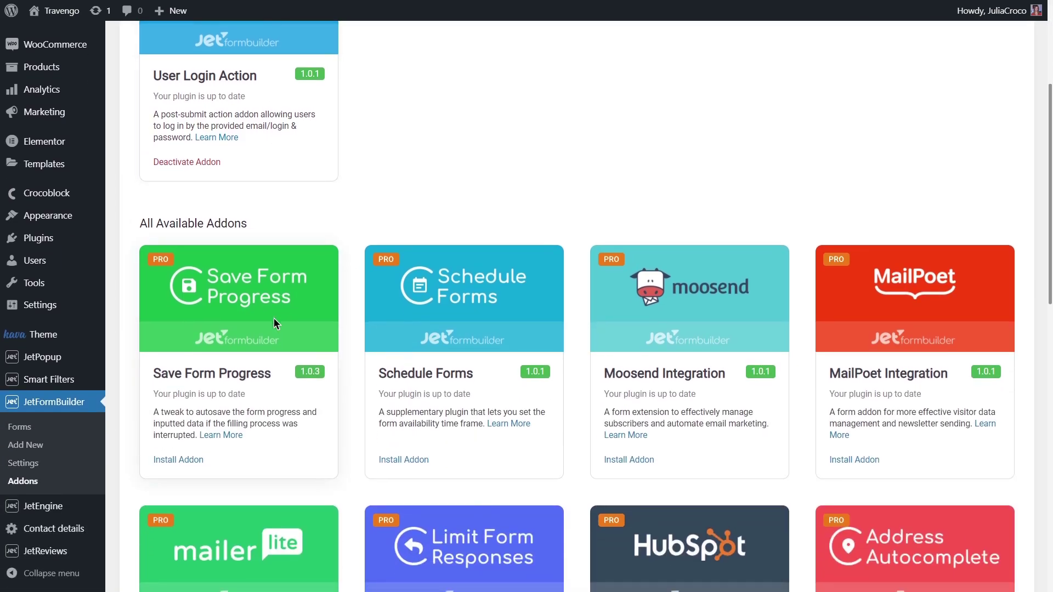
Create a new JetFormBuilder form, delete the default text field, and title it 'Login Form'.
left_click(63, 447)
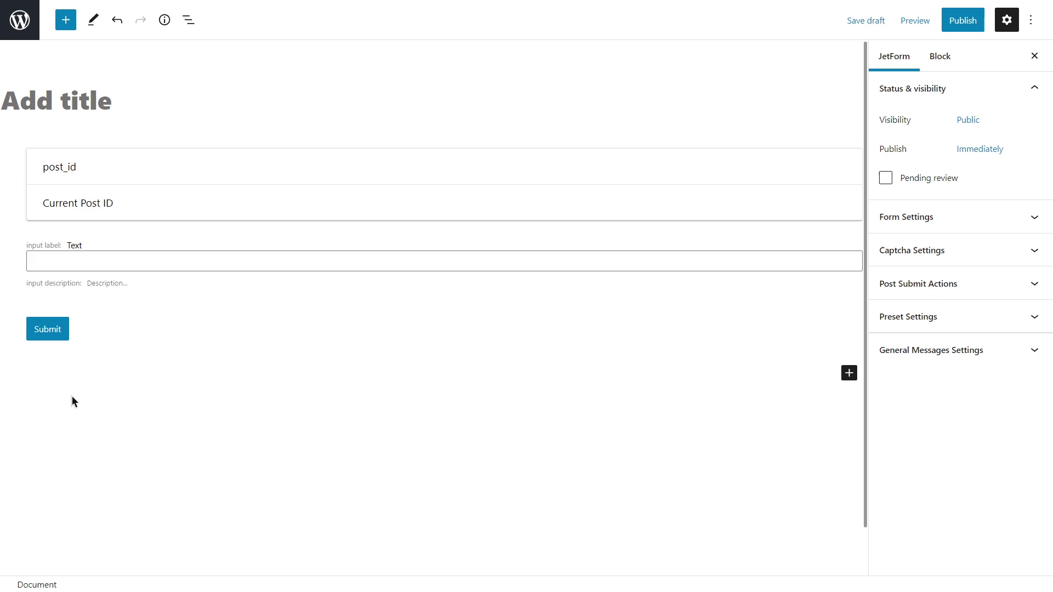
left_click(110, 275)
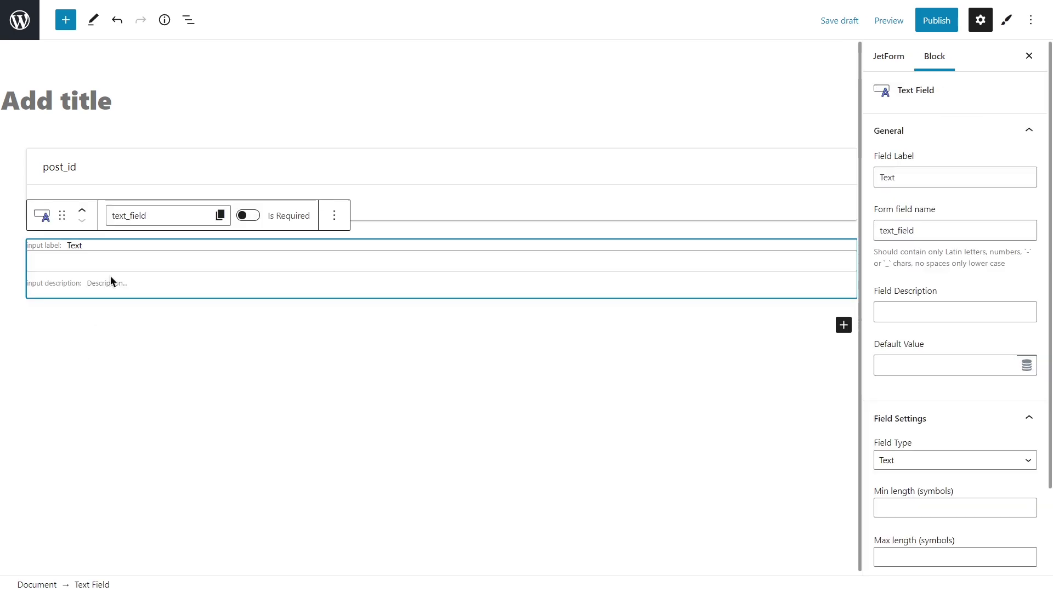
key("Delete")
key("Delete")
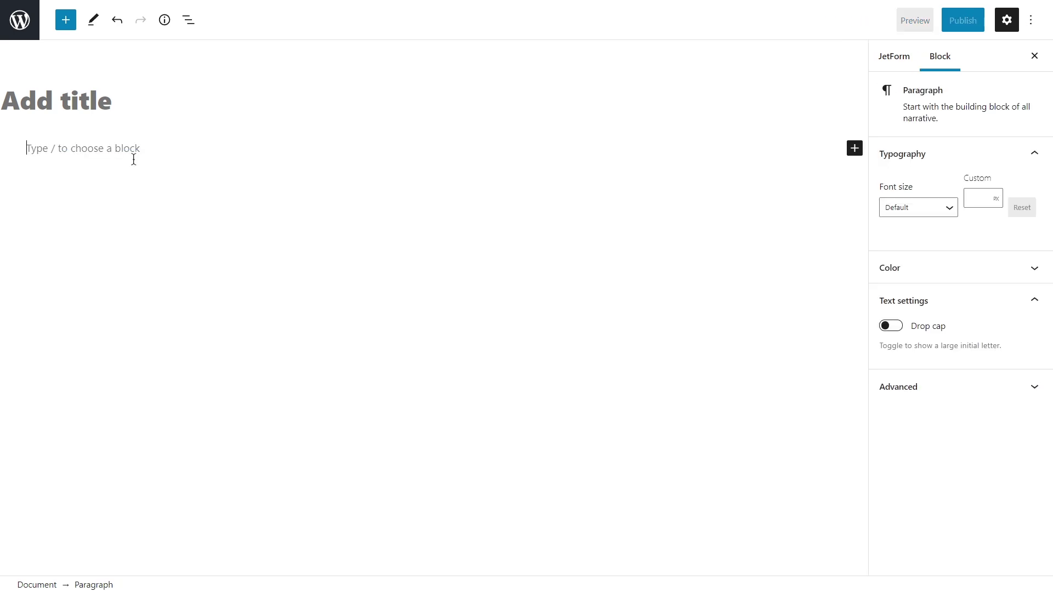
left_click(110, 105)
type("Login Form")
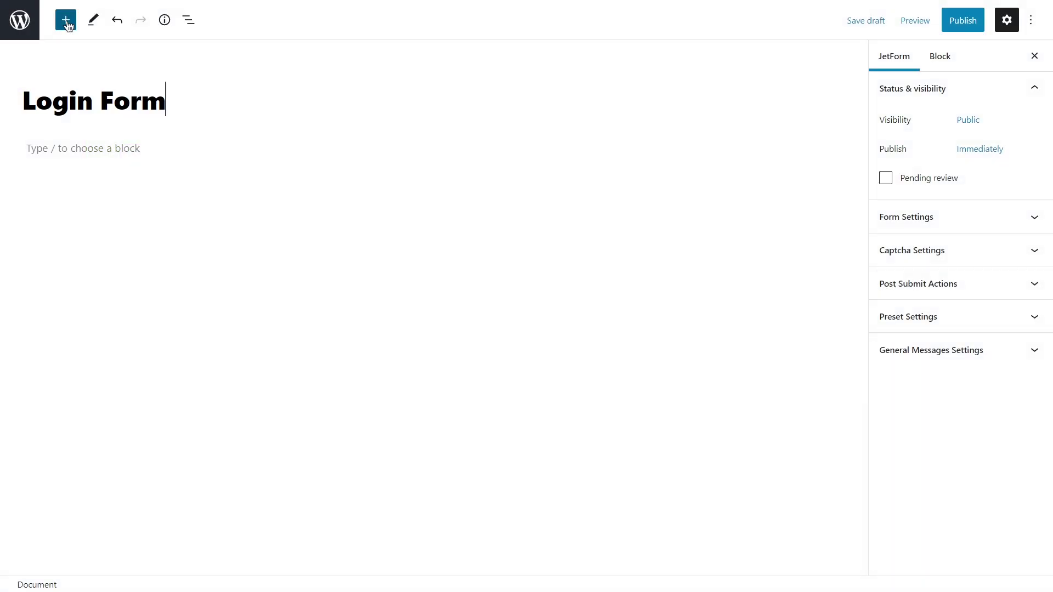
Insert the 'Register Form' pattern from the JetForms pattern category.
left_click(66, 21)
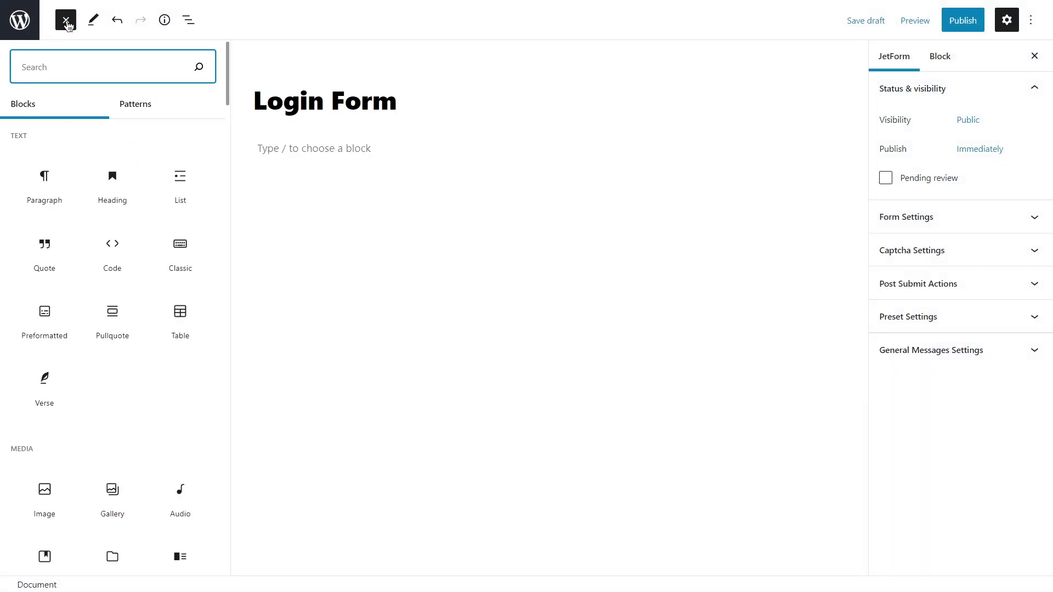
type("field")
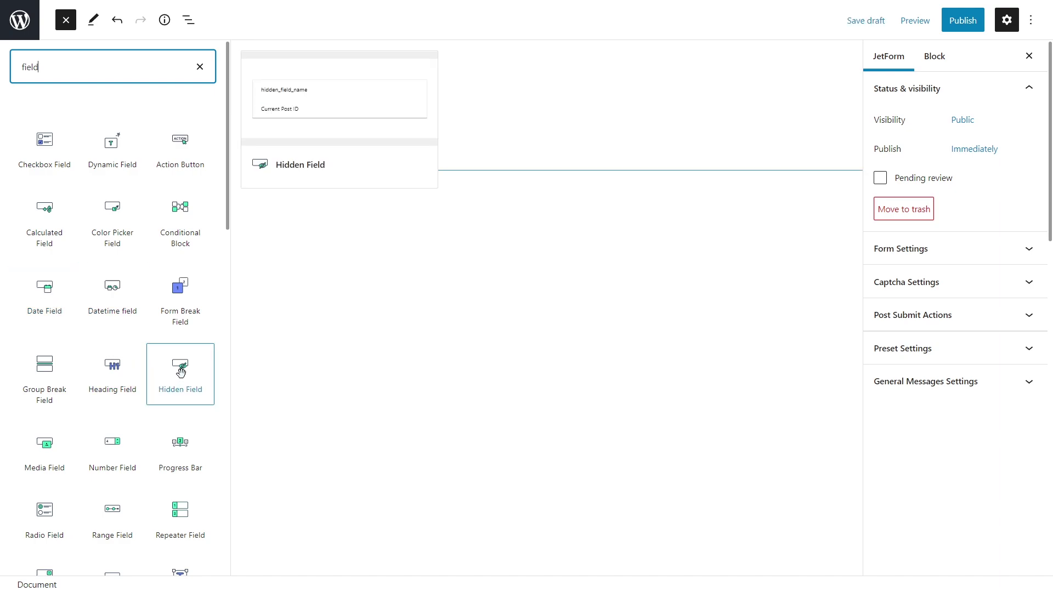
left_click(200, 67)
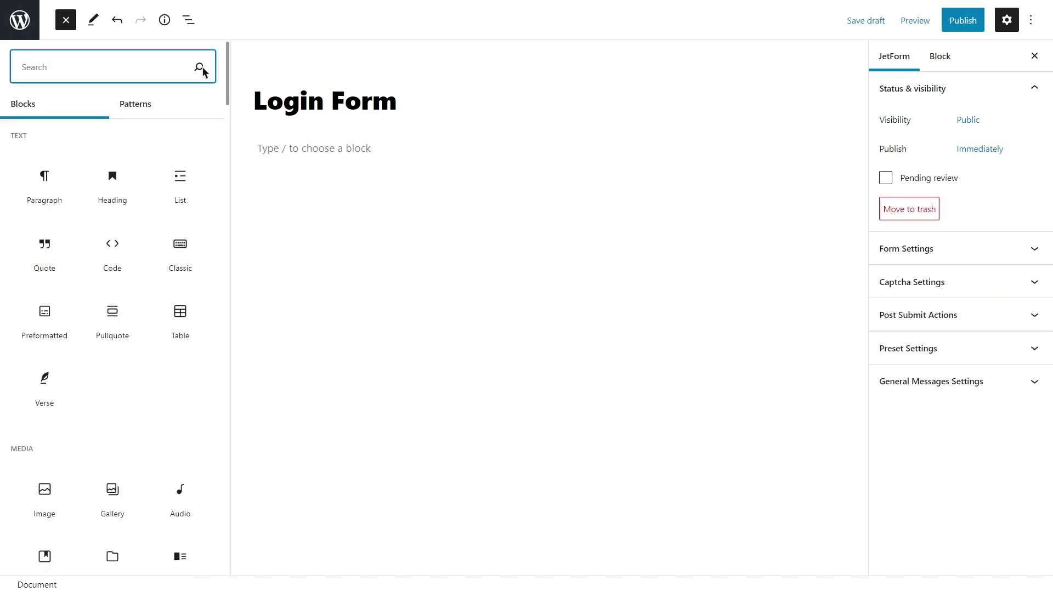
left_click(142, 111)
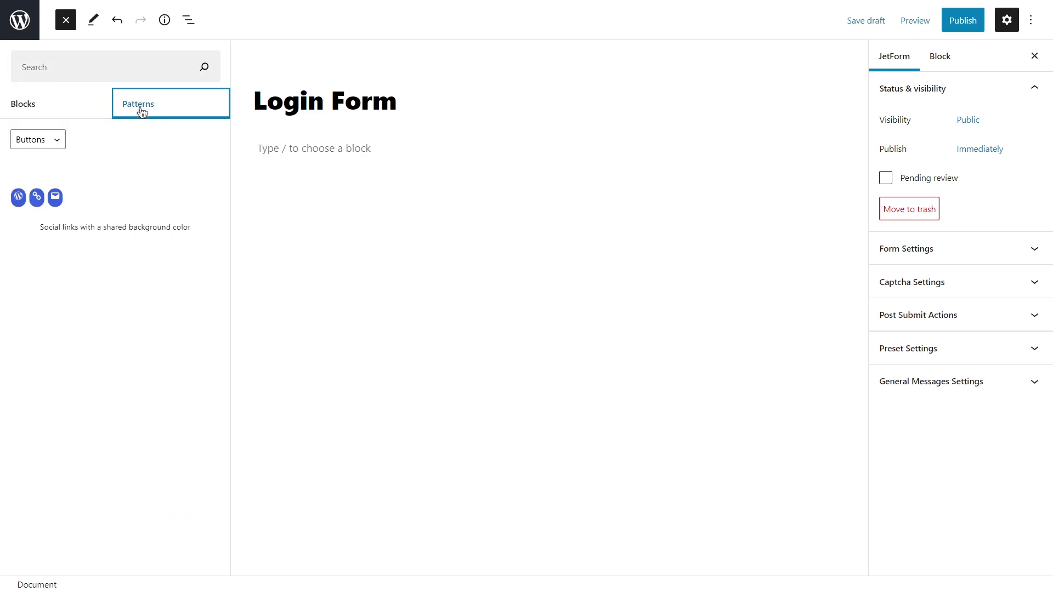
left_click(59, 144)
left_click(33, 228)
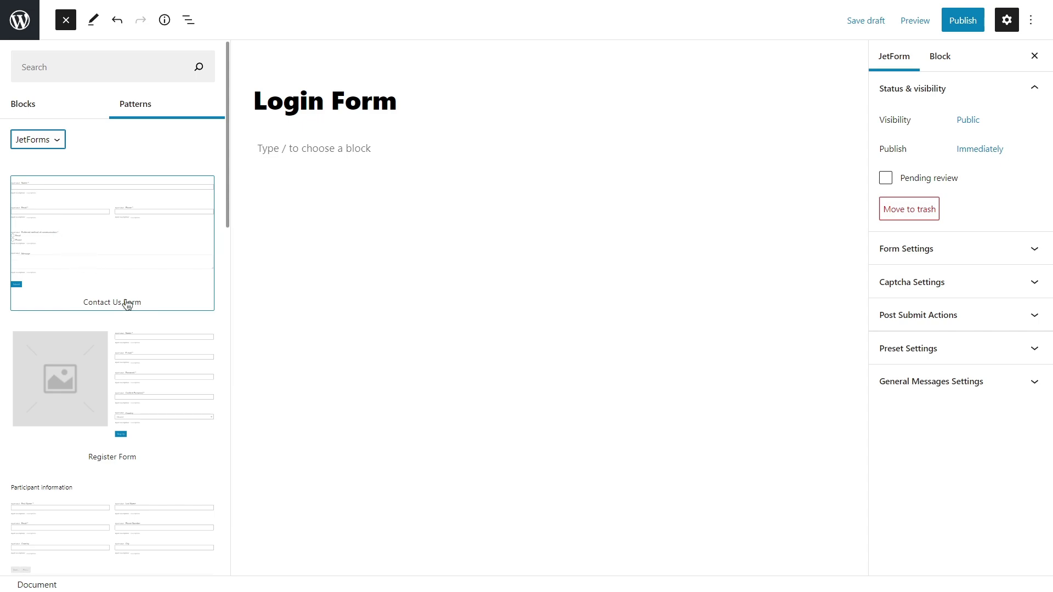
left_click(171, 355)
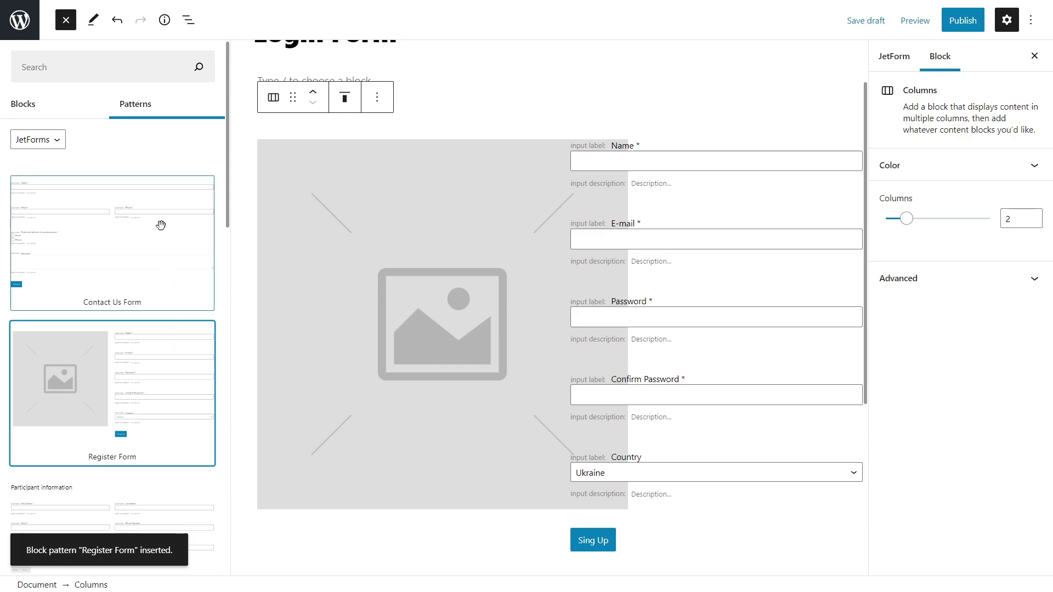
Remove the image column and the Name, Confirm Password and Country fields from the pattern.
left_click(66, 20)
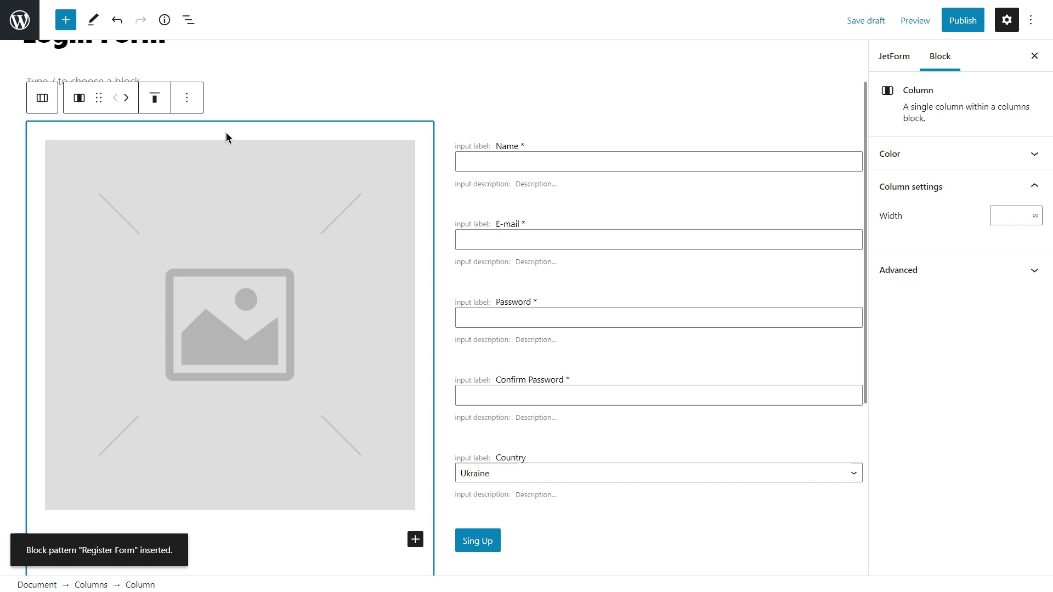
key("ctrl+z")
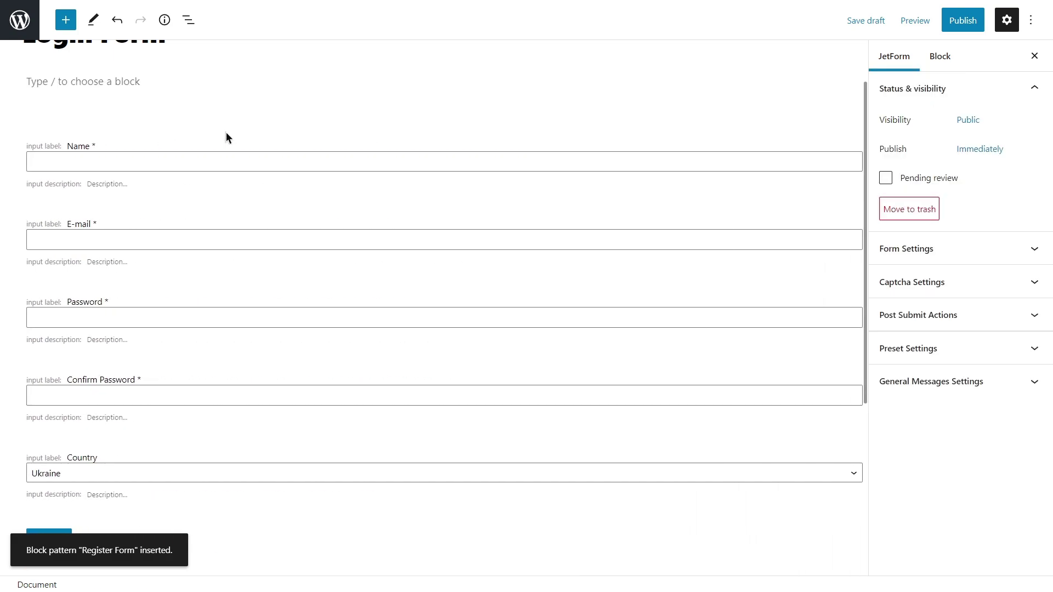
left_click(236, 146)
key("Delete")
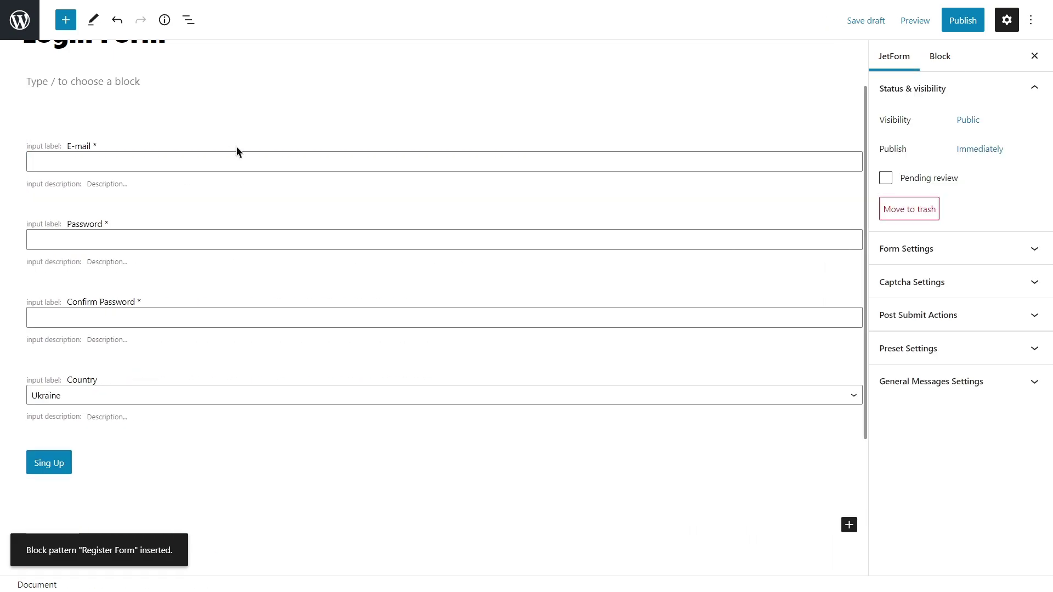
left_click(266, 299)
key("Delete")
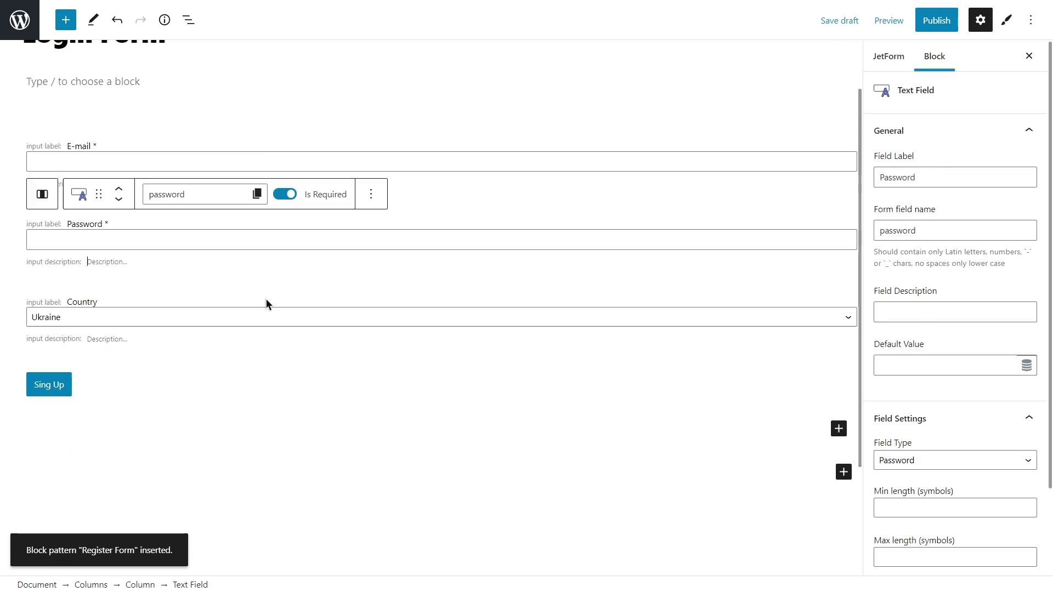
left_click(269, 301)
key("Delete")
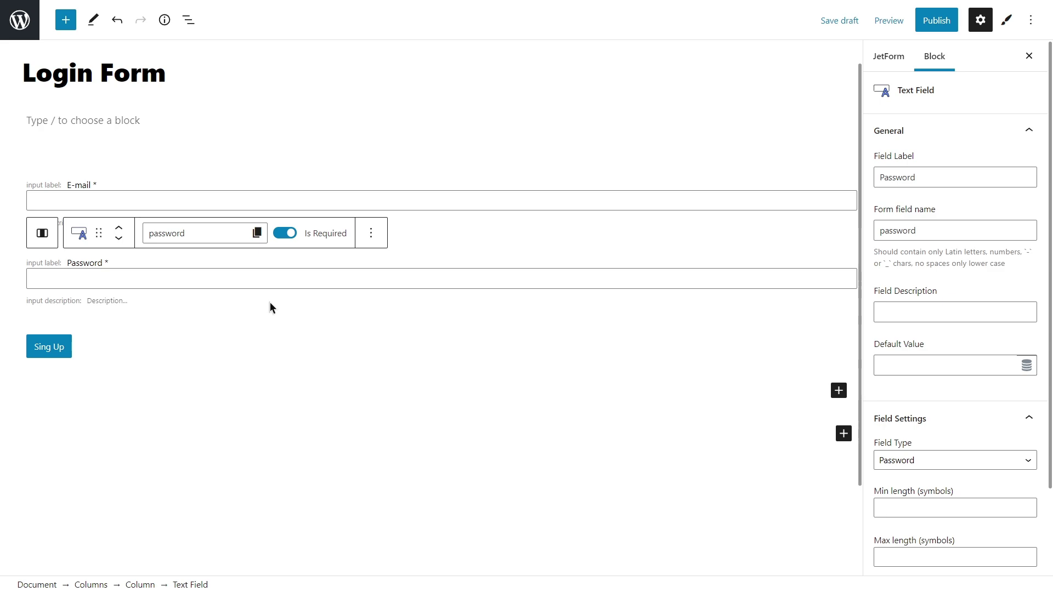
Change the submit button's label from 'Sing Up' to 'Login'.
left_click(90, 348)
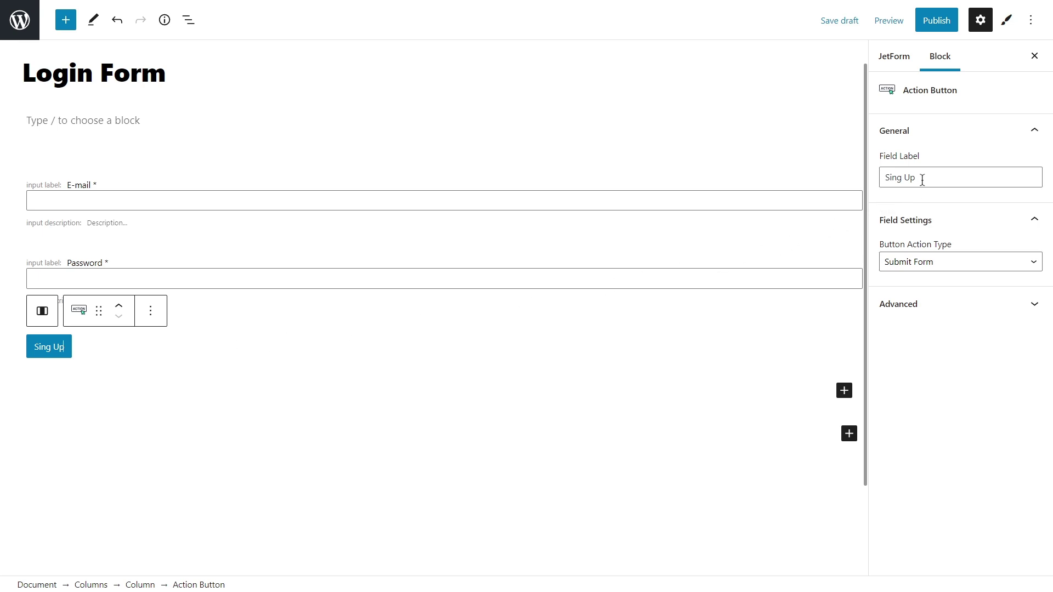
left_click_drag(922, 180, 886, 183)
key("BackSpace")
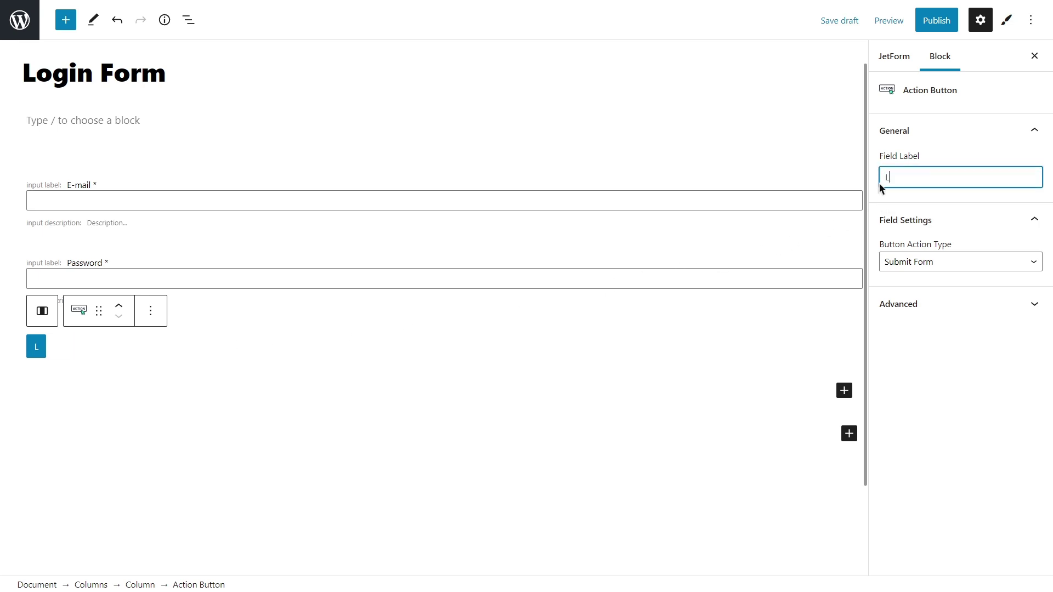
type("Login")
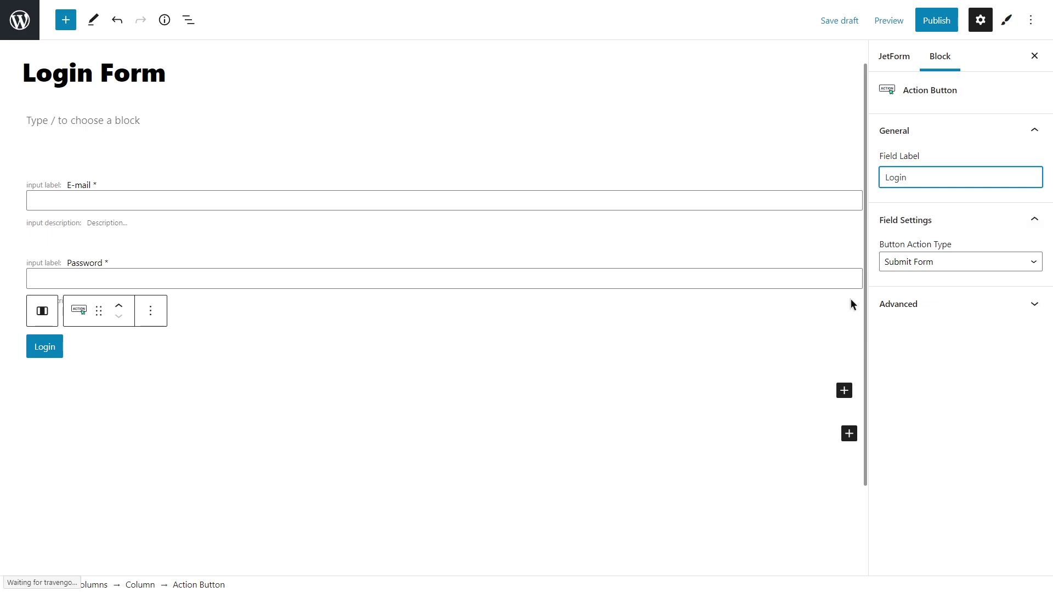
left_click(844, 391)
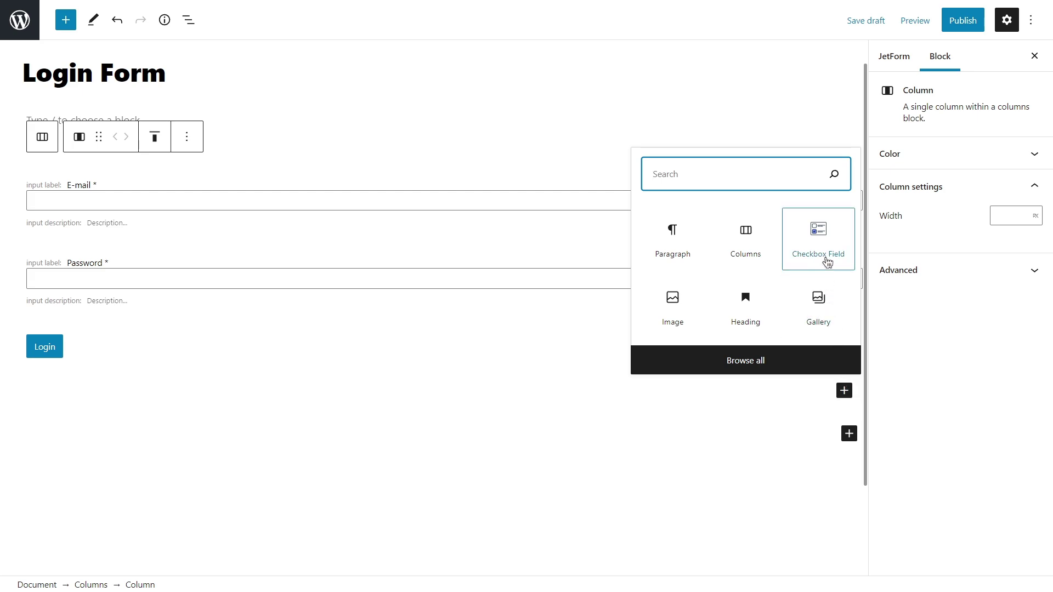
Add a checkbox field above the Login button with one option: label 'Remember me', value 1.
left_click(819, 240)
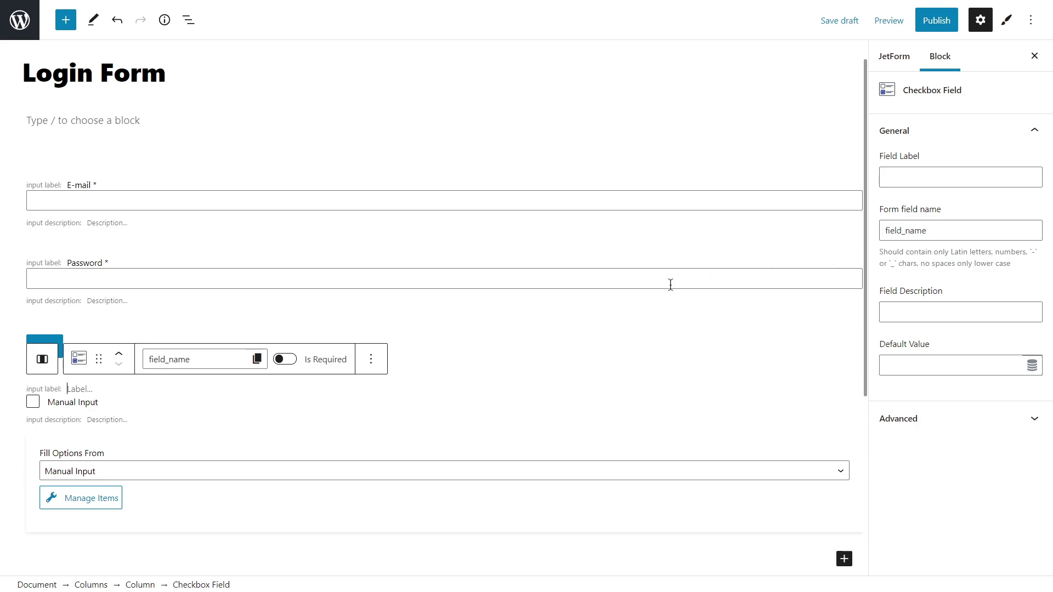
left_click(120, 355)
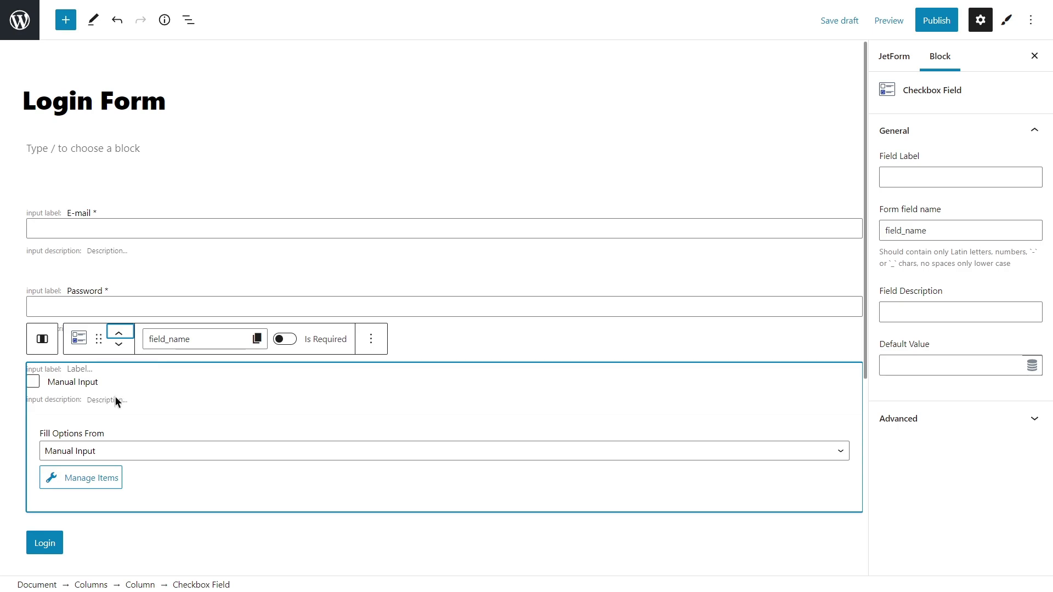
left_click(102, 480)
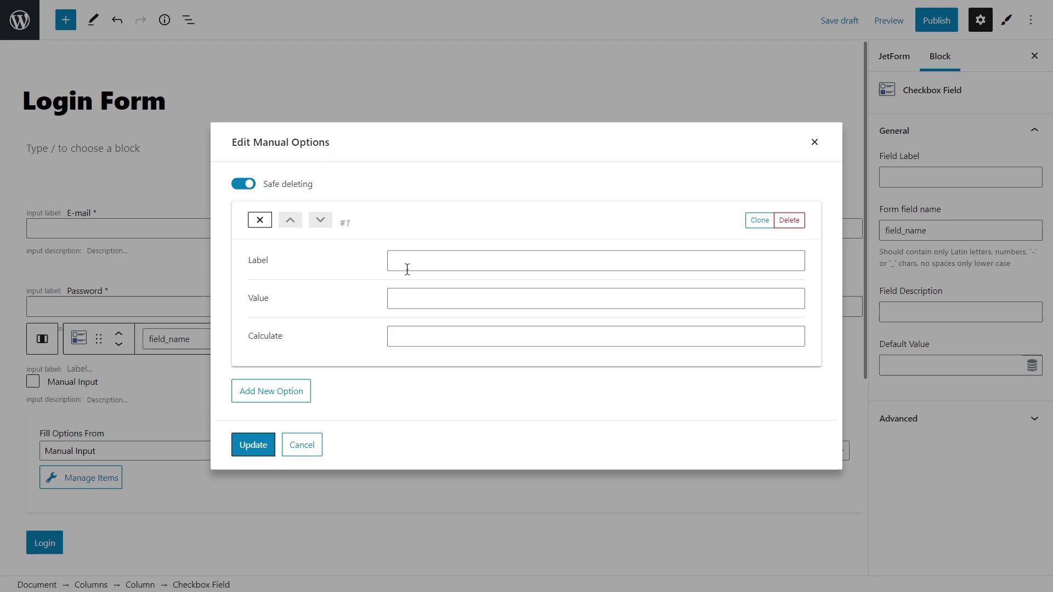
left_click(414, 261)
type("Remembe")
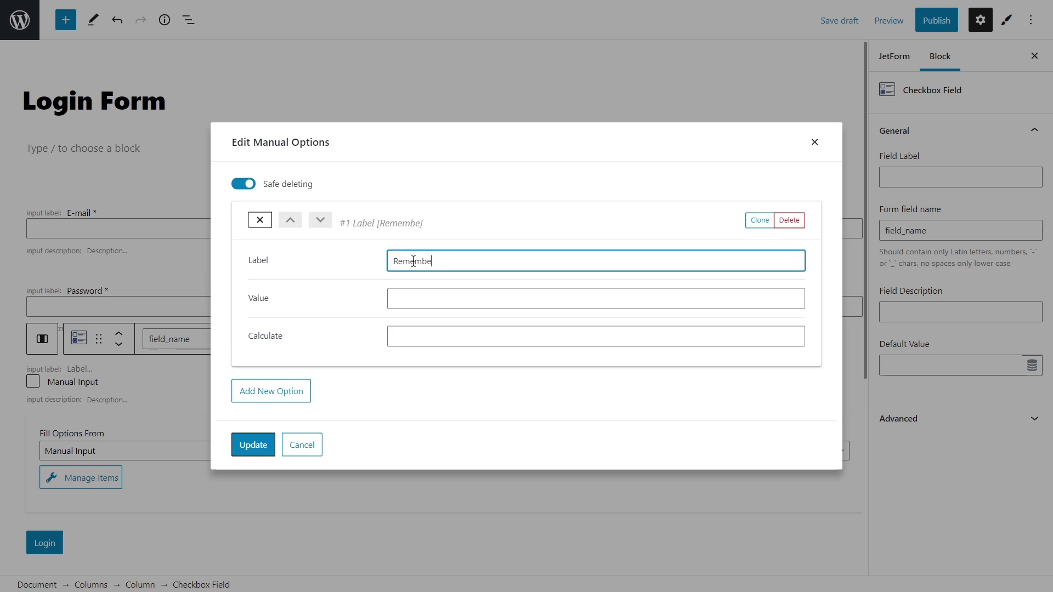
type("r me")
left_click(414, 301)
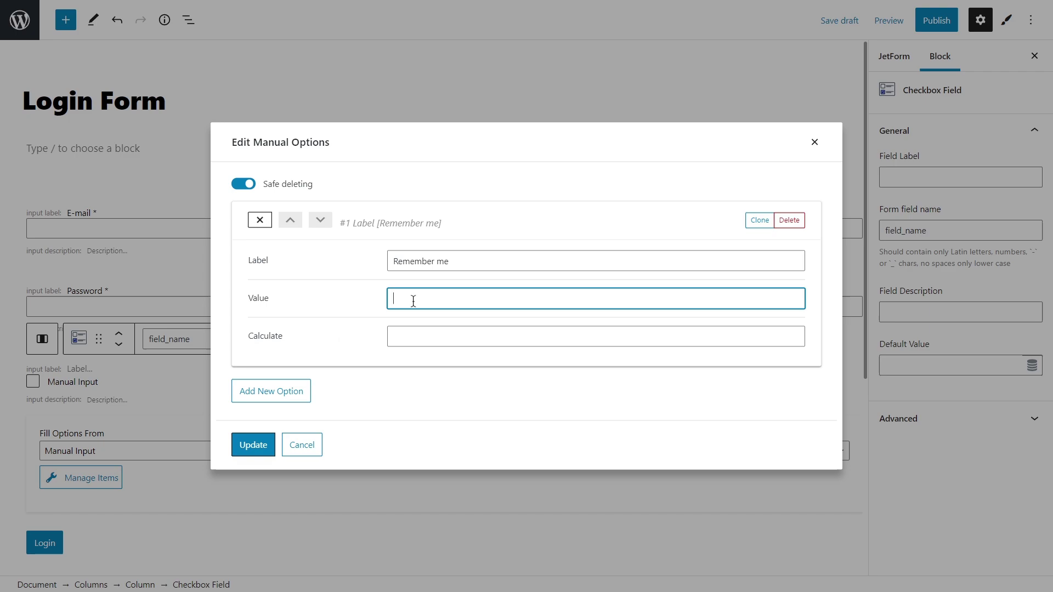
type("1")
Apply the Remember me option, then set the E-mail input text to 15 px Tahoma.
left_click(259, 442)
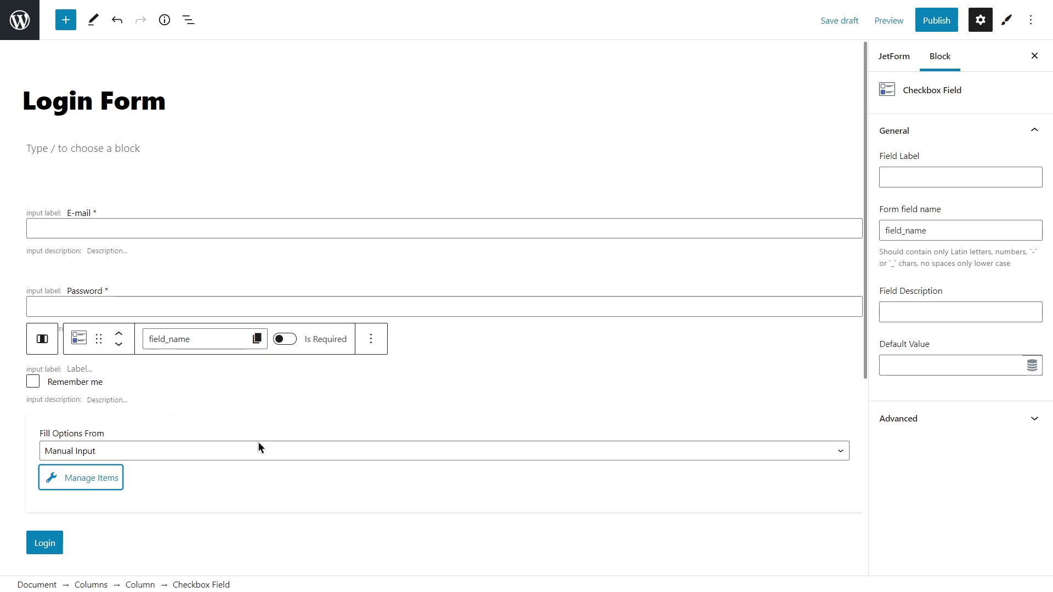
left_click(381, 229)
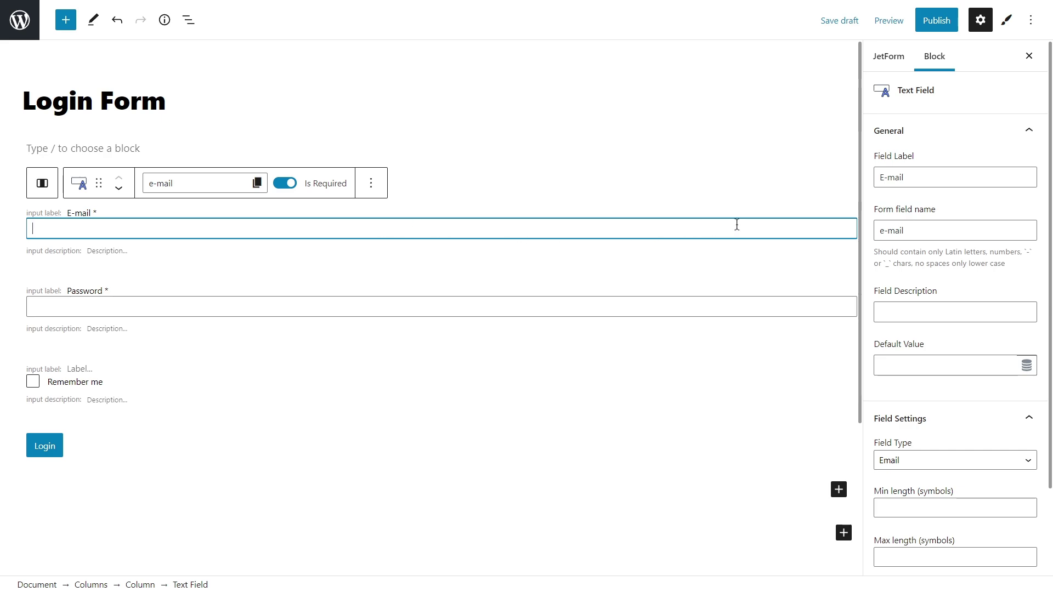
left_click(1008, 26)
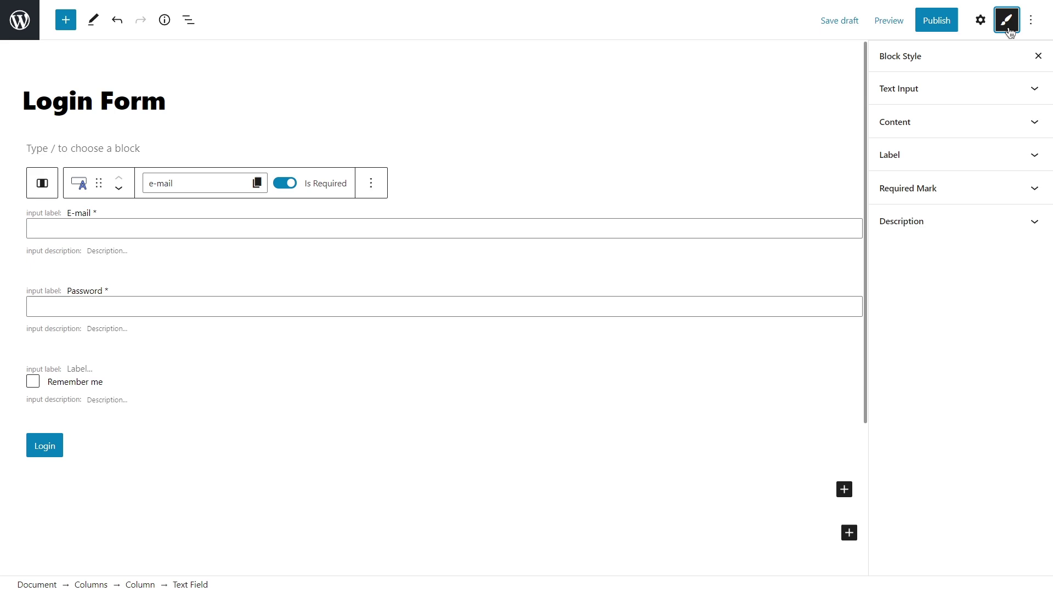
left_click(997, 89)
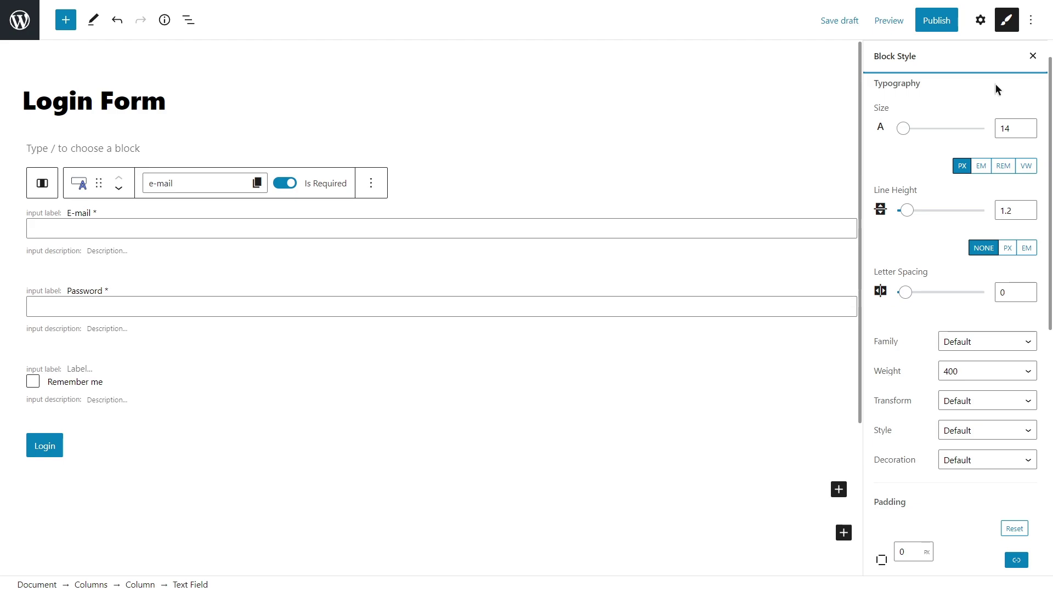
left_click(1028, 126)
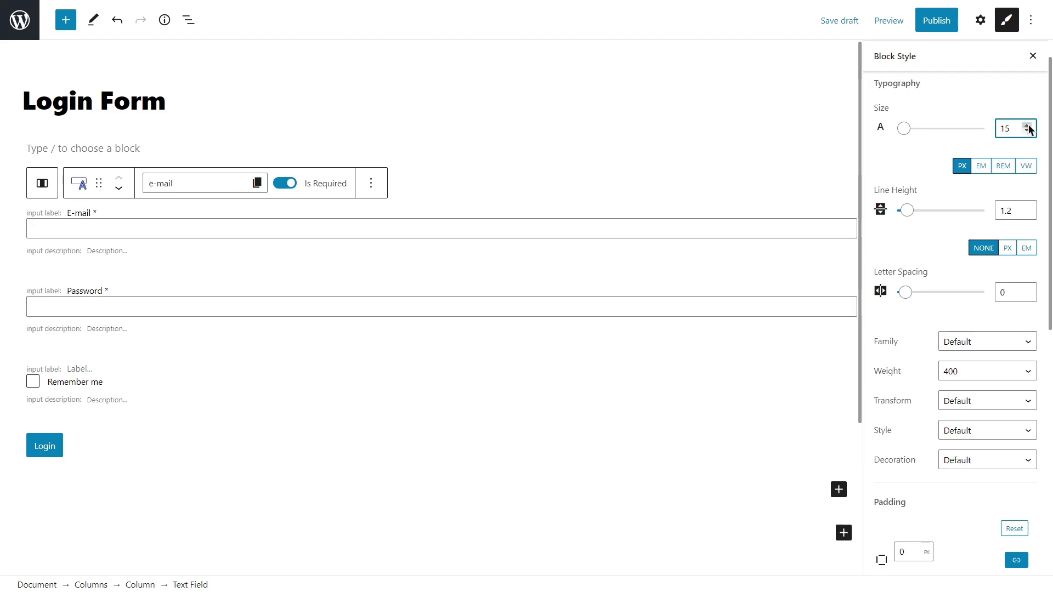
left_click(995, 342)
scroll(996, 307, "down", 3)
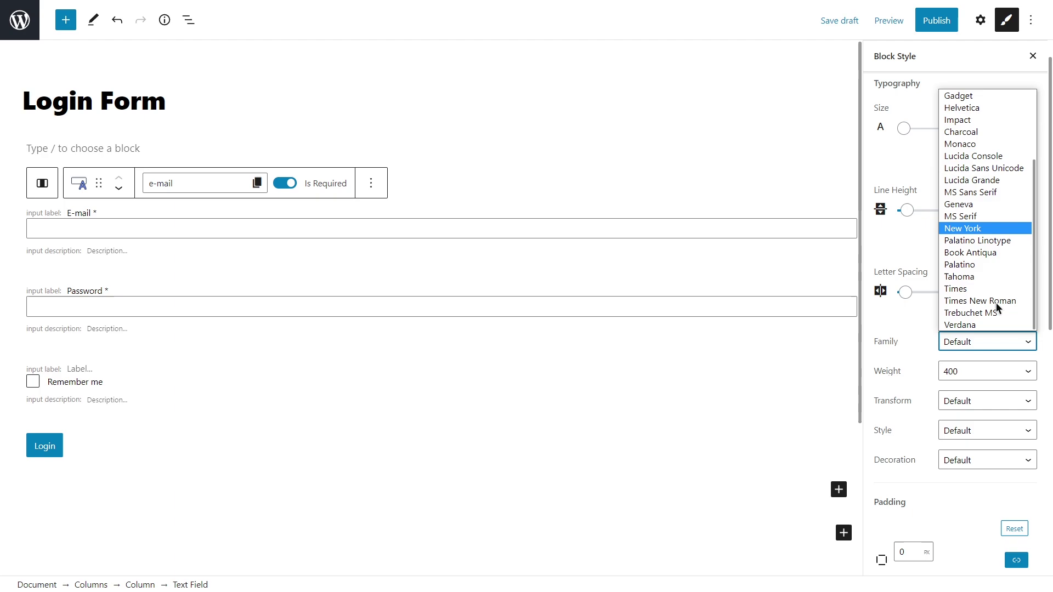
left_click(992, 278)
Set the E-mail input font weight to 500 and its left padding to 5 px.
left_click(982, 374)
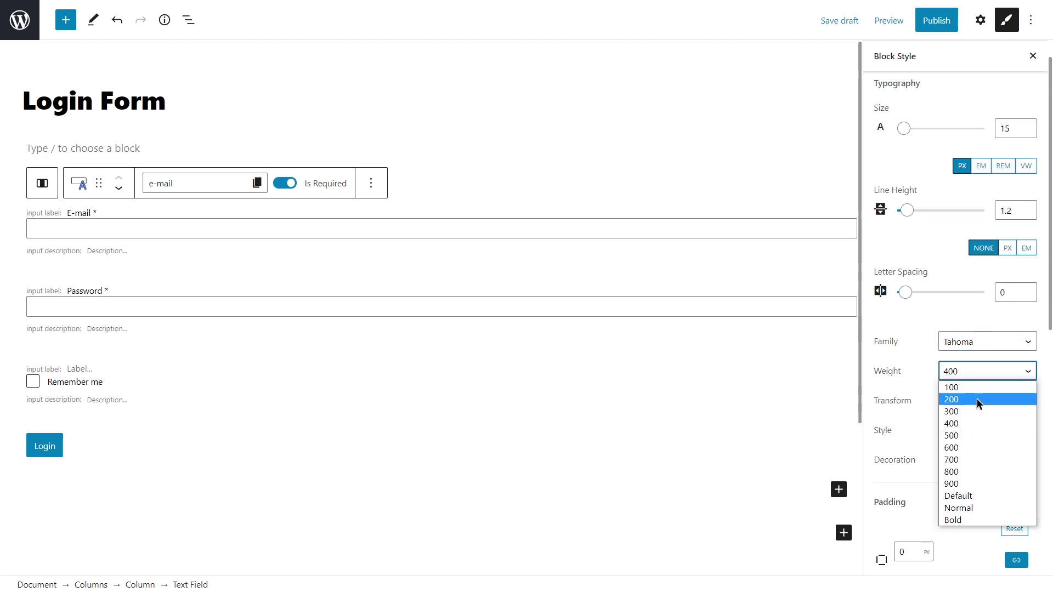
left_click(976, 437)
scroll(976, 436, "down", 4)
left_click(1017, 341)
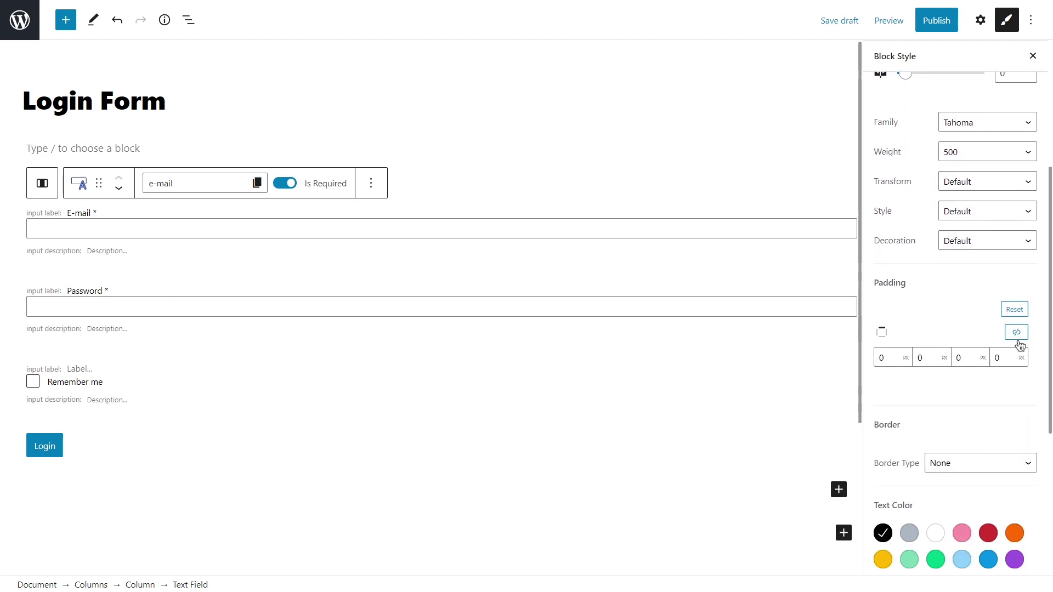
left_click(998, 356)
type("5")
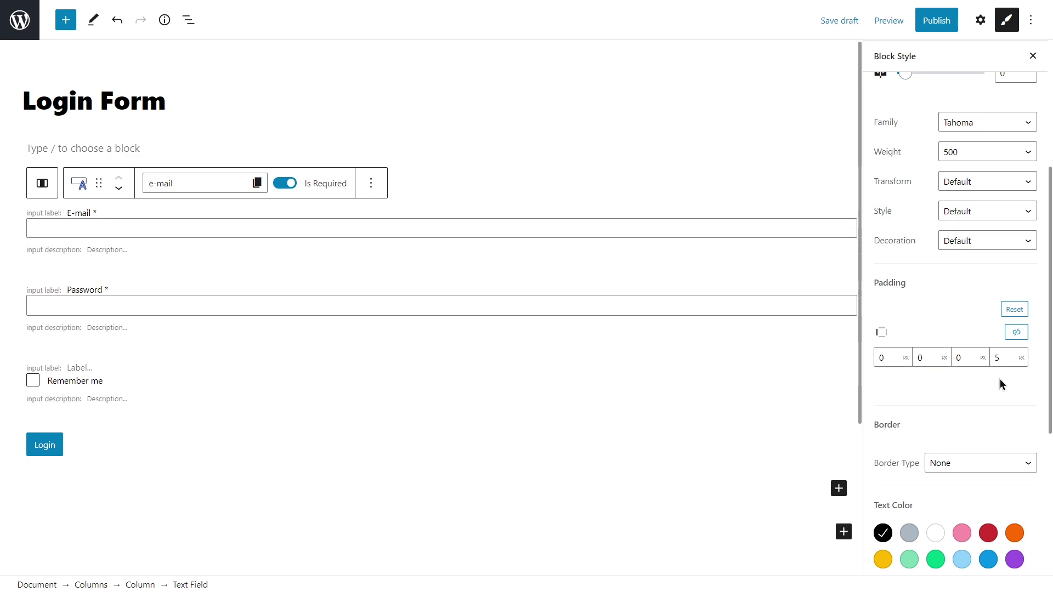
Give the E-mail input a solid 1 px border with a 5 px corner radius.
scroll(1000, 379, "down", 2)
left_click(997, 355)
left_click(996, 379)
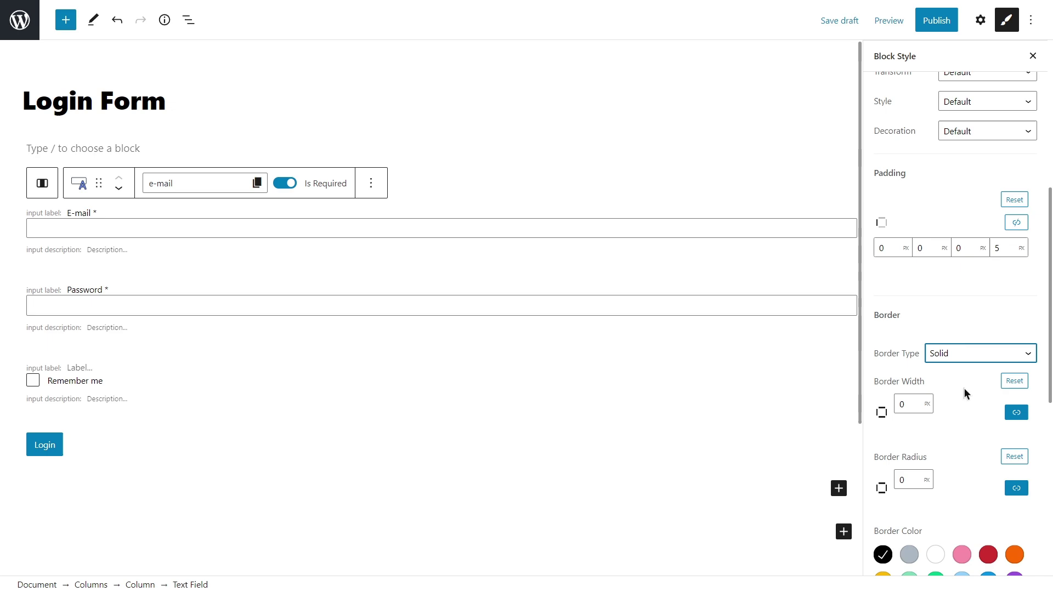
double_click(902, 404)
type("1")
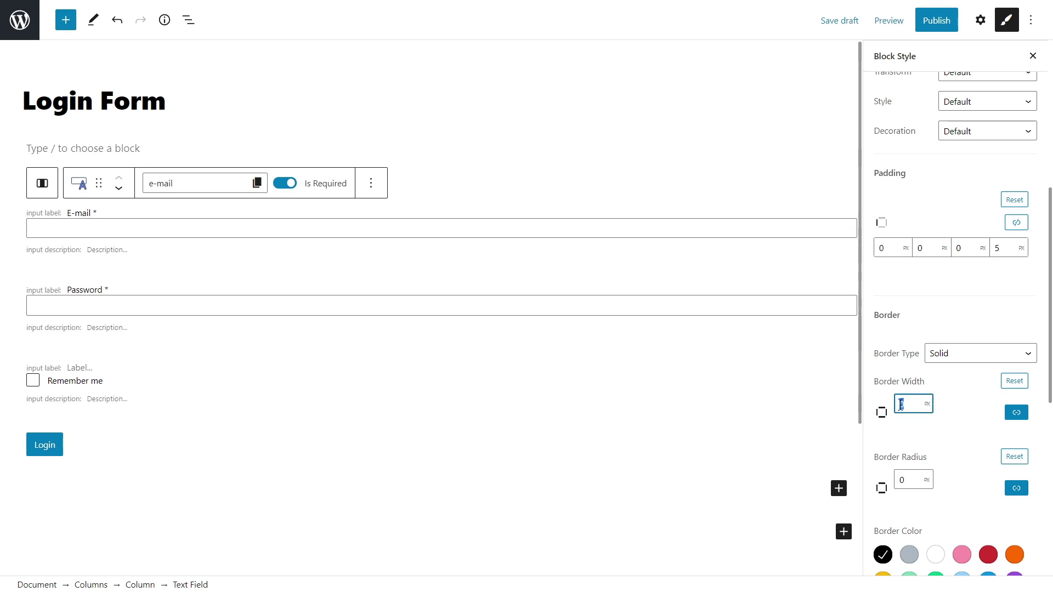
left_click(910, 480)
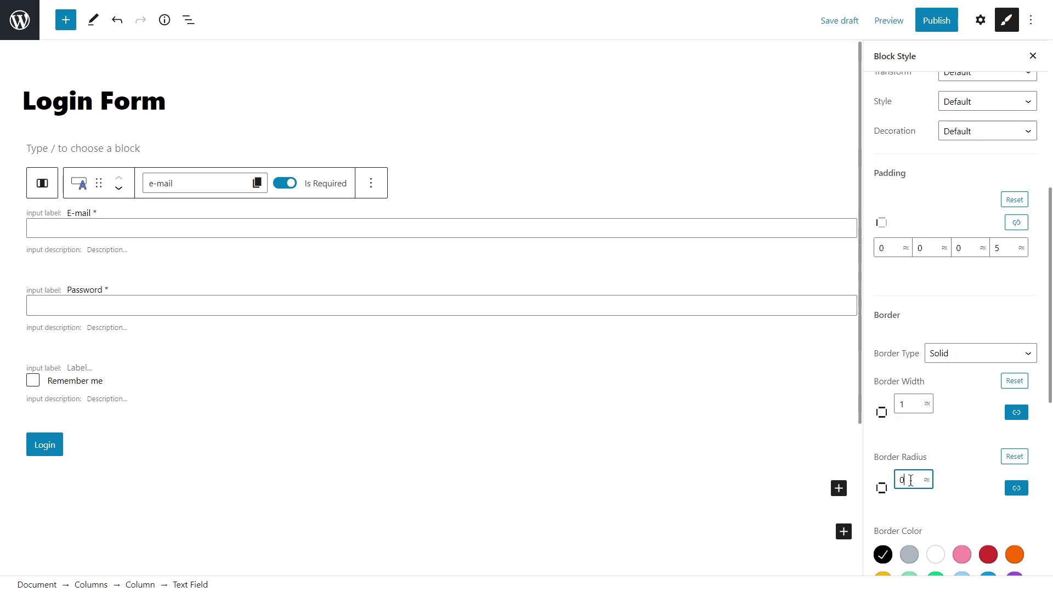
left_click_drag(910, 480, 898, 481)
type("5")
Set the E-mail input's border colour to #54595f and its text colour to #5a5a5a.
scroll(952, 459, "down", 6)
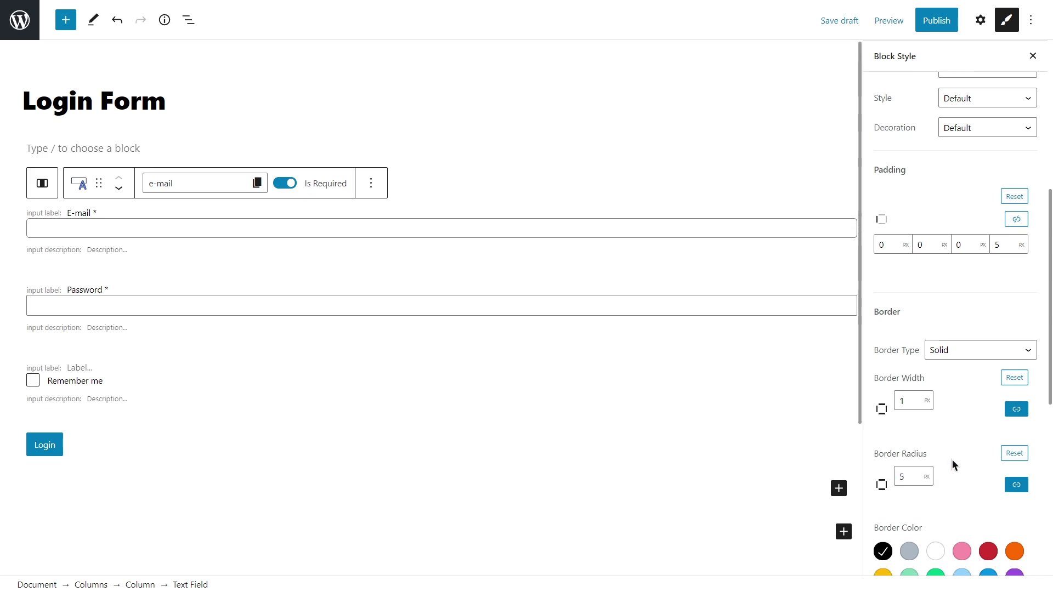
left_click(982, 277)
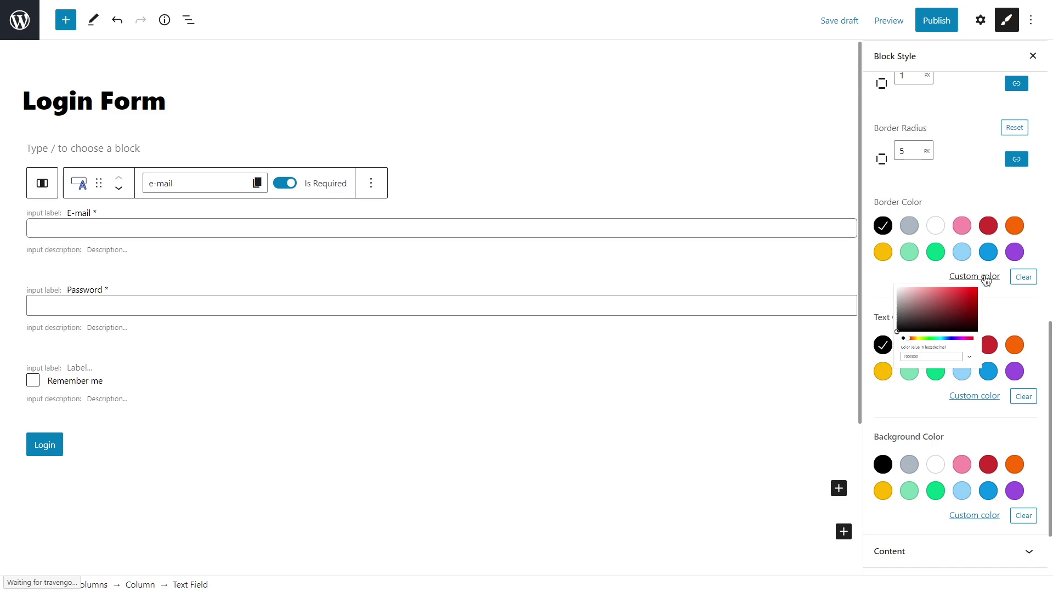
left_click(875, 439)
key("ctrl+v")
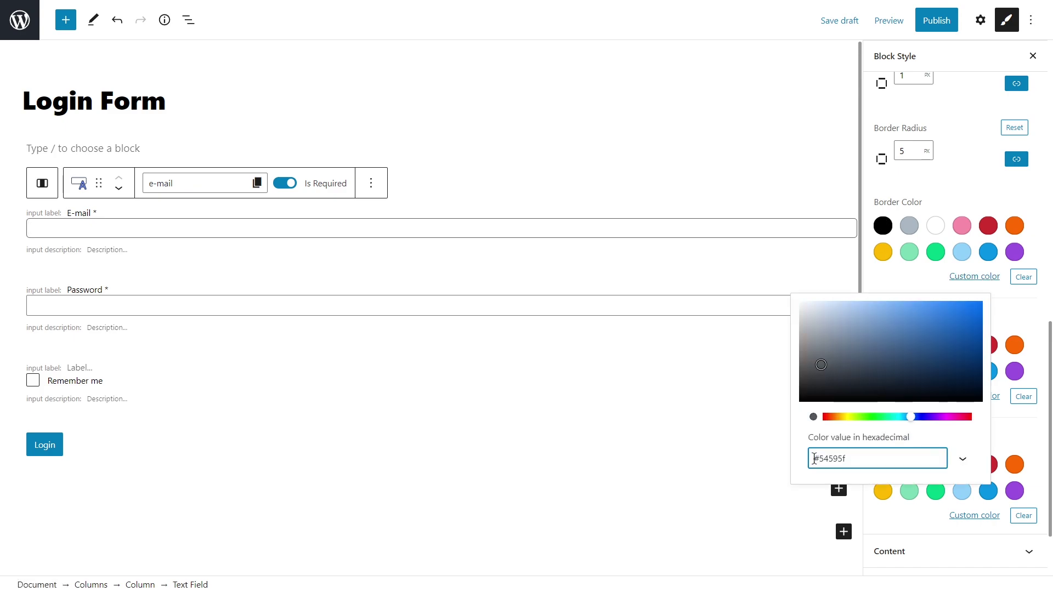
left_click(935, 282)
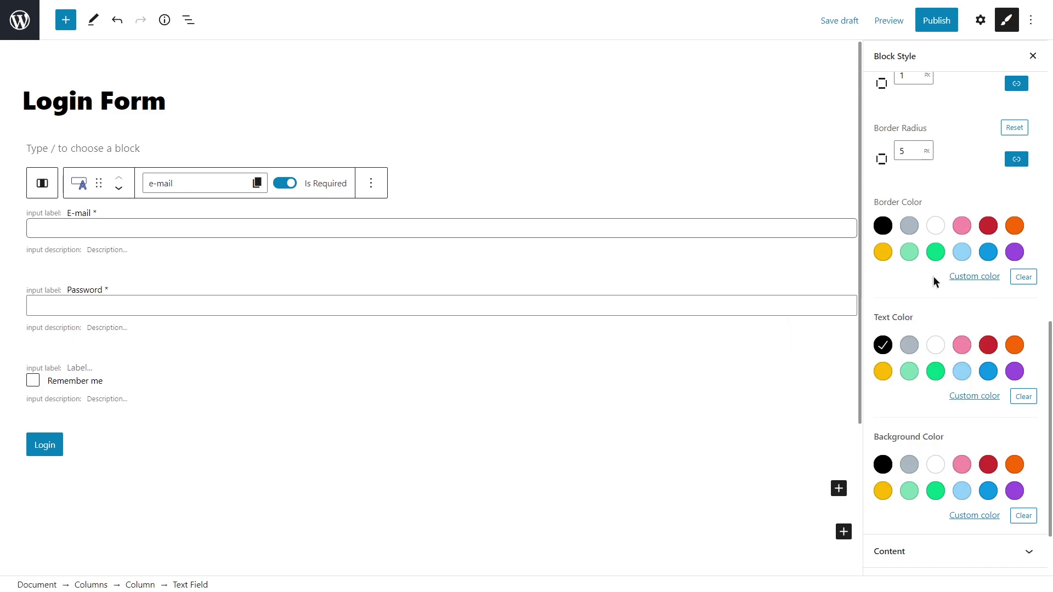
left_click(975, 397)
left_click(799, 264)
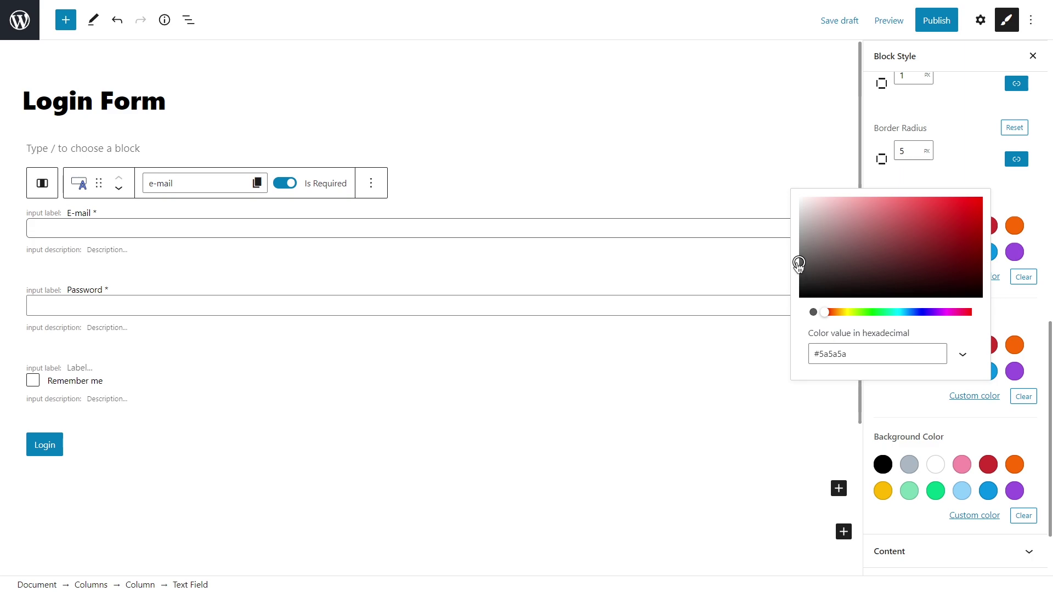
left_click(909, 401)
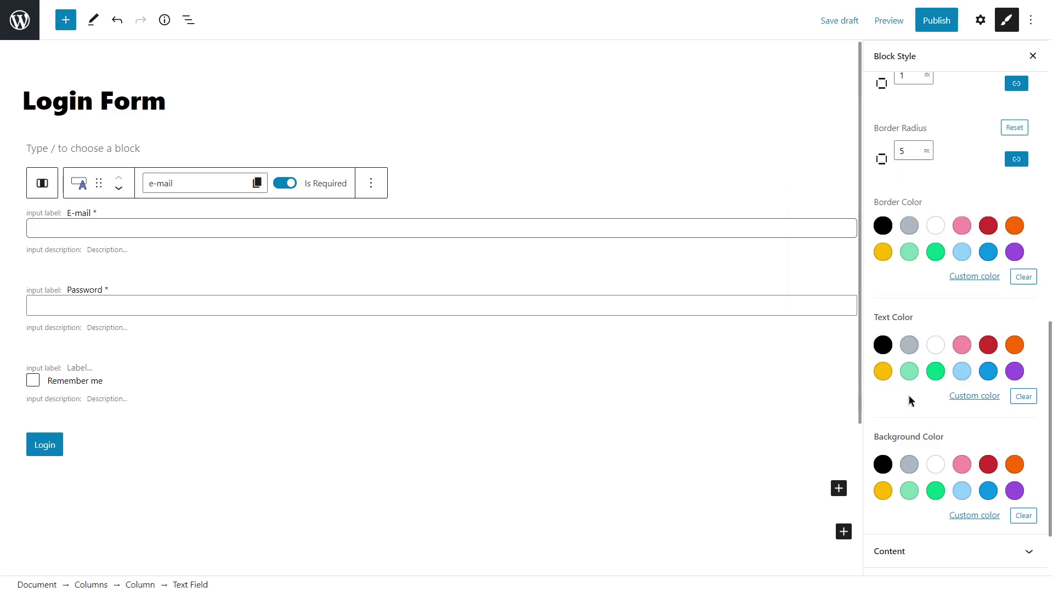
Try a light-blue background on the E-mail field, then remove it again.
scroll(909, 400, "down", 2)
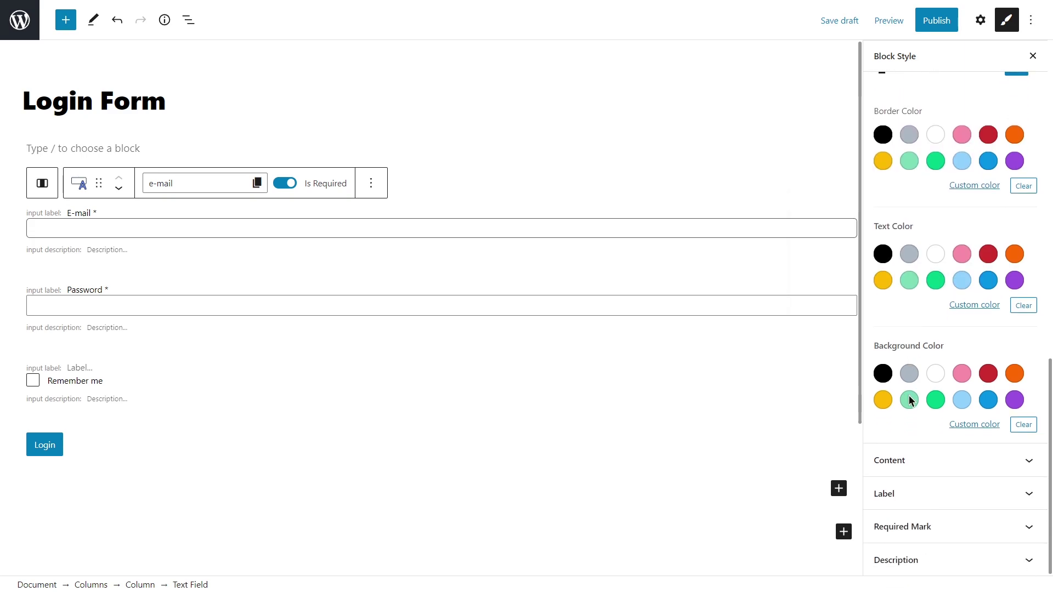
left_click(955, 463)
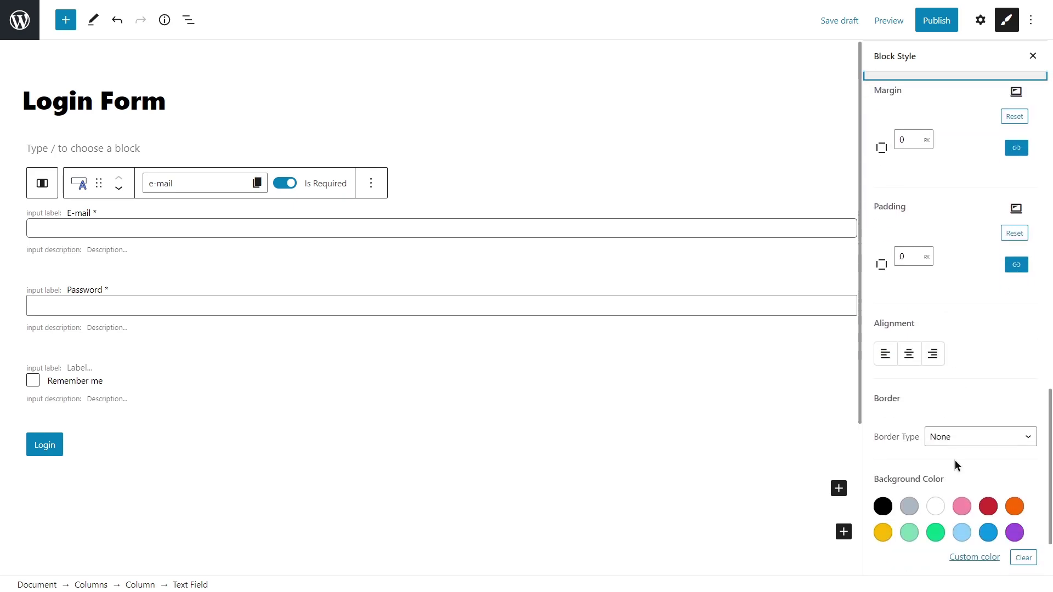
scroll(956, 465, "down", 2)
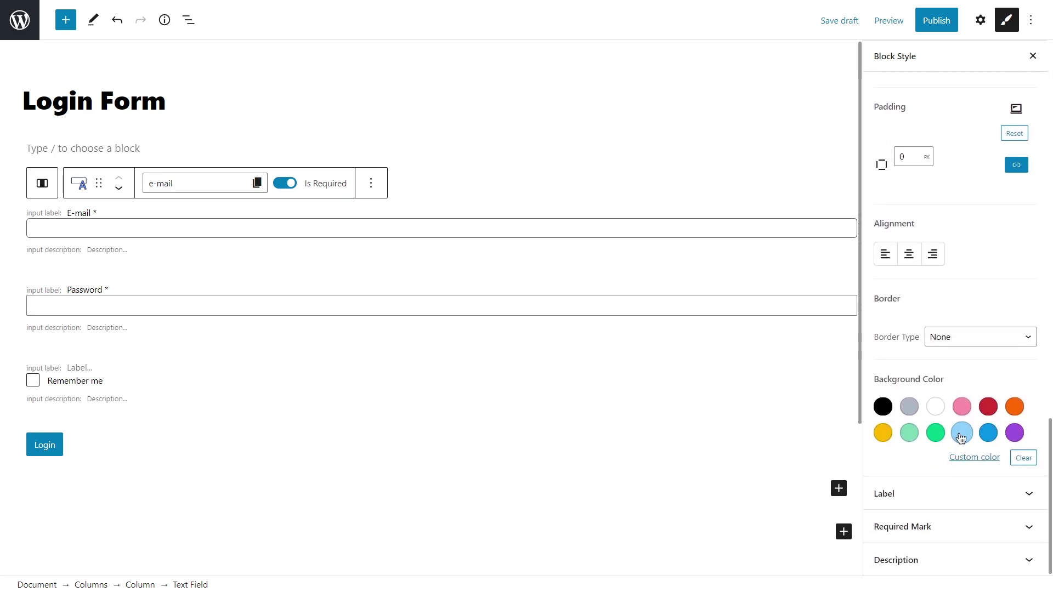
left_click(961, 438)
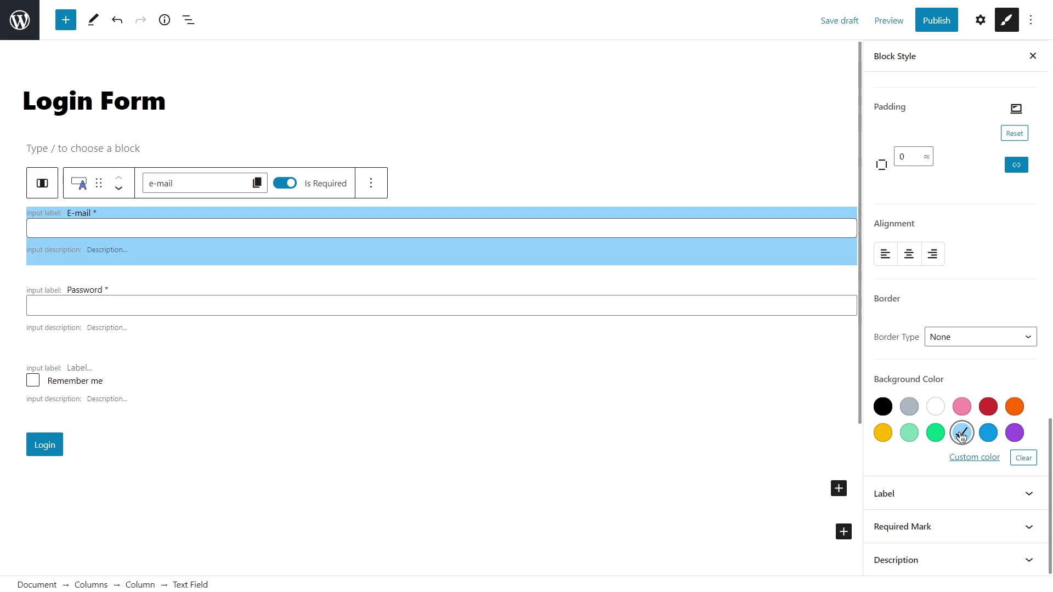
left_click(960, 437)
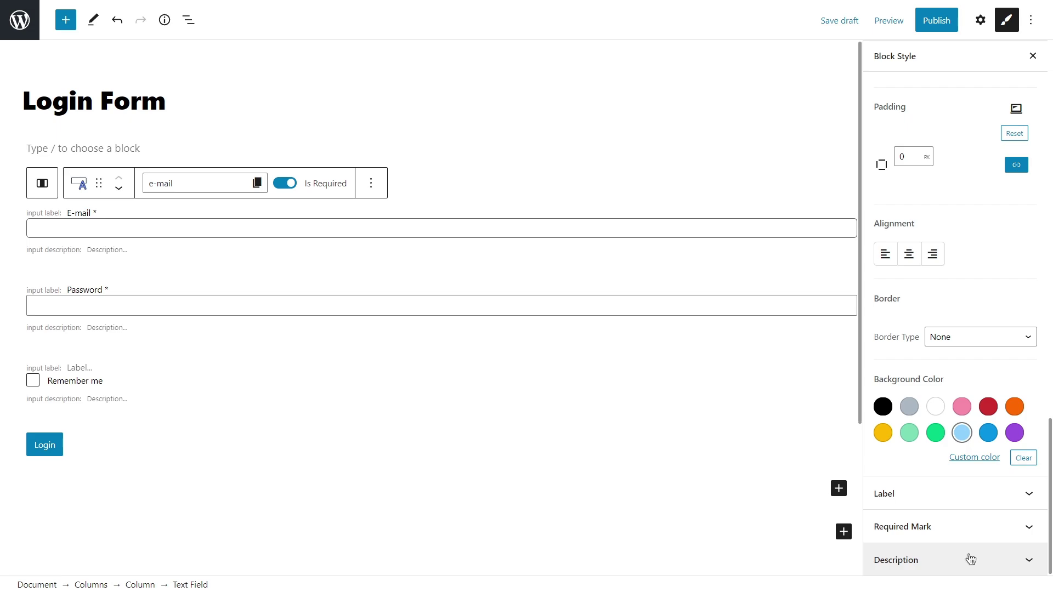
Style the E-mail label as 15 px Tahoma, weight 500, in grey #54595f.
left_click(971, 495)
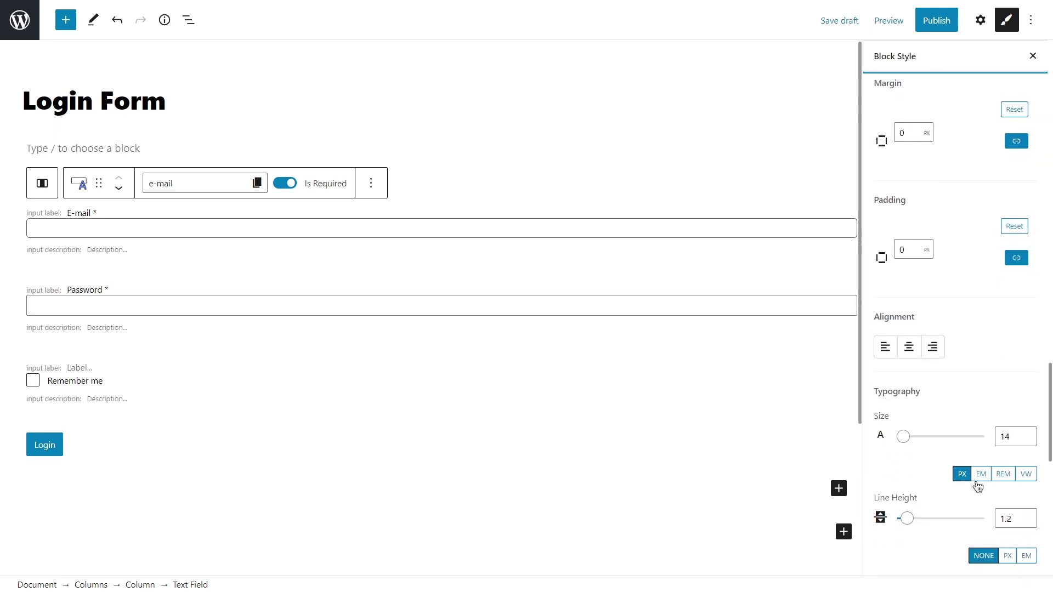
left_click(1027, 434)
scroll(1028, 437, "down", 5)
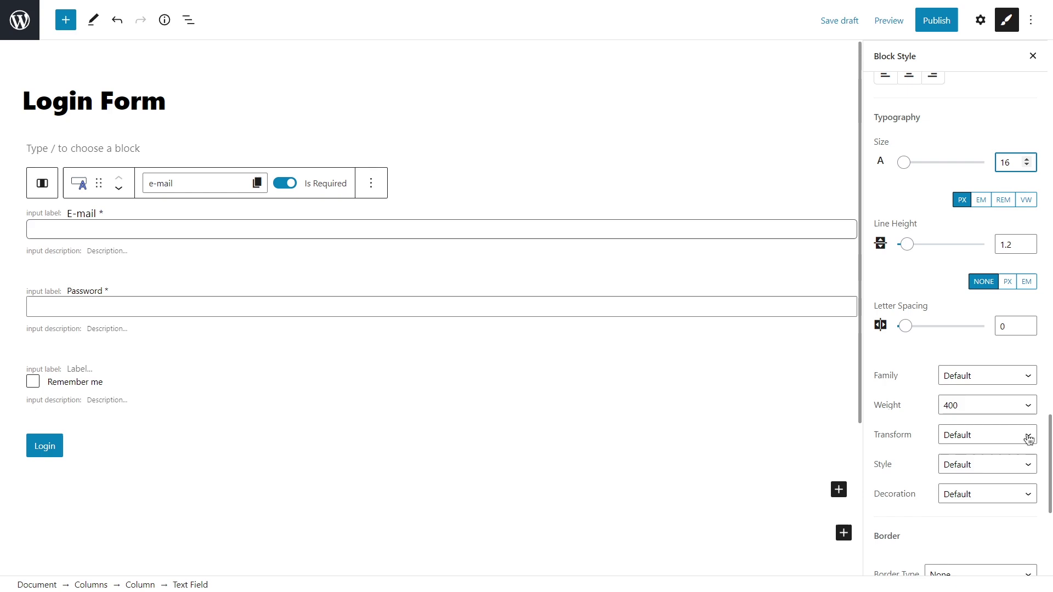
left_click(1011, 376)
left_click(1003, 311)
left_click(999, 406)
left_click(988, 468)
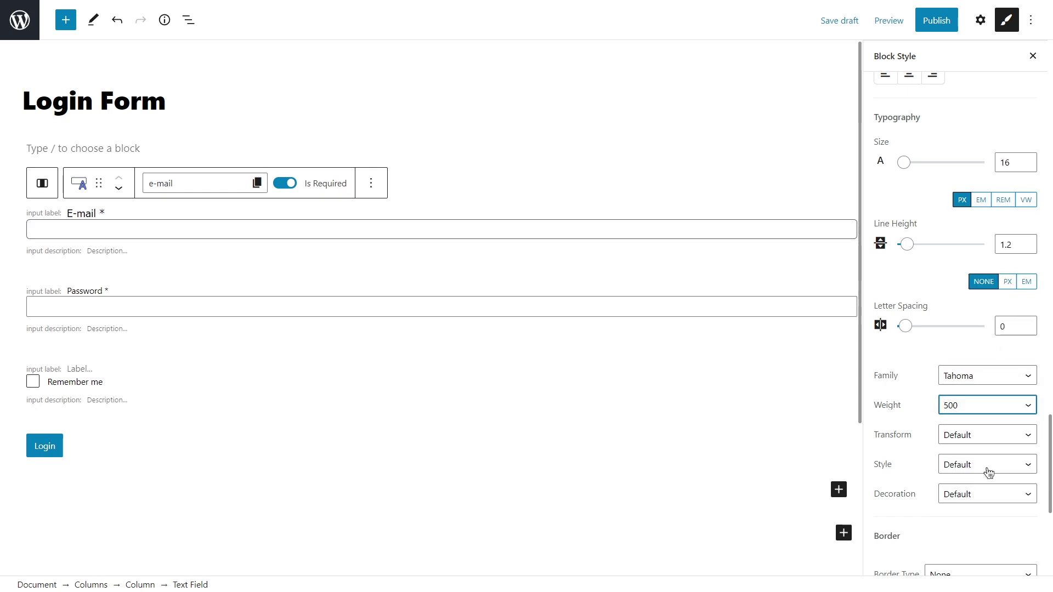
scroll(988, 470, "down", 5)
left_click(974, 372)
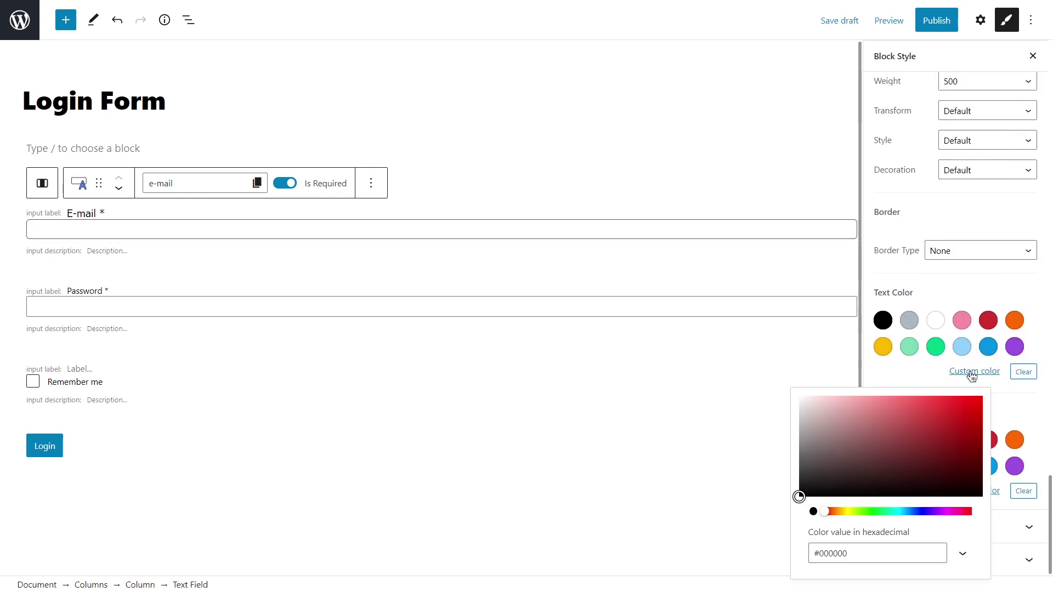
double_click(823, 553)
type("54595f")
left_click(923, 374)
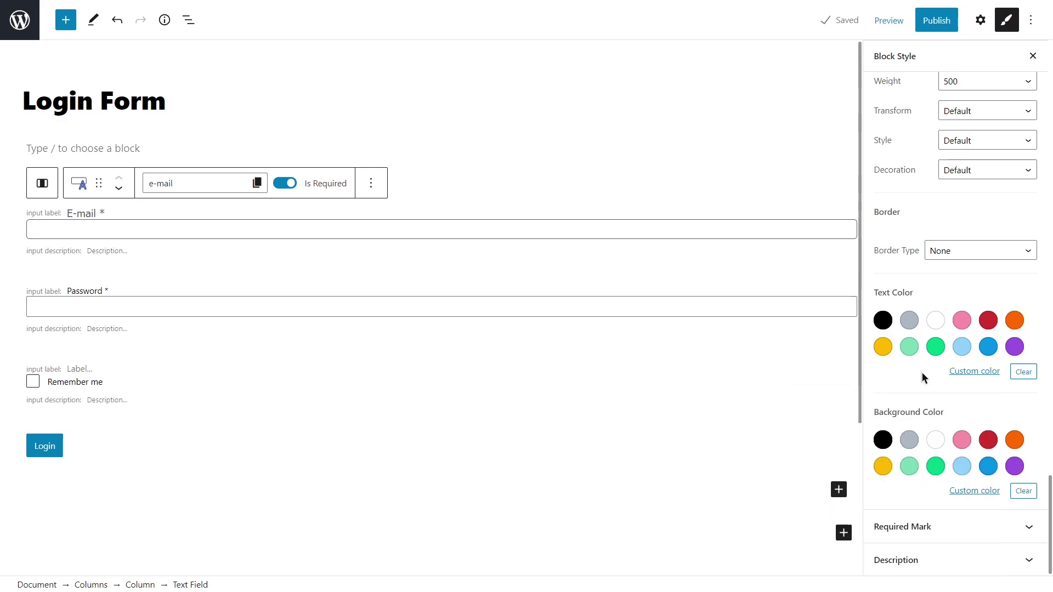
Make the E-mail field's required asterisk 15 px and orange.
left_click(951, 525)
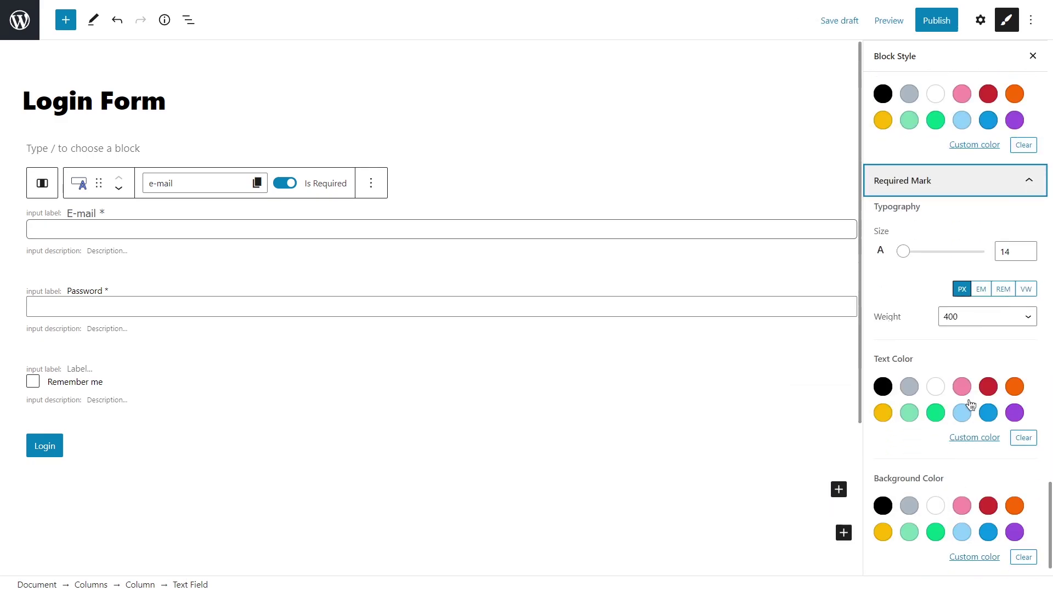
left_click(1026, 249)
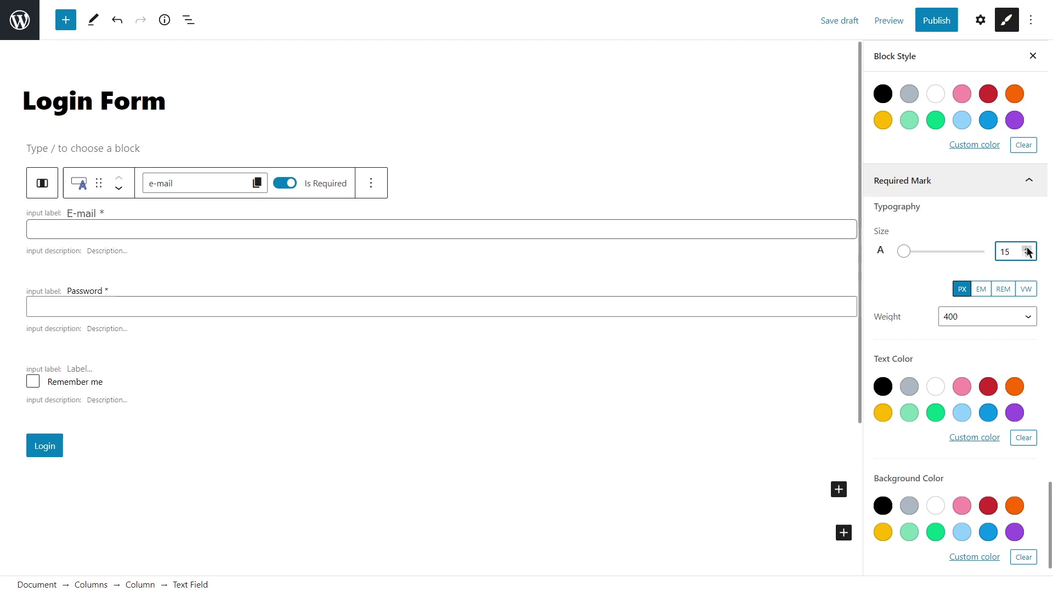
left_click(1016, 388)
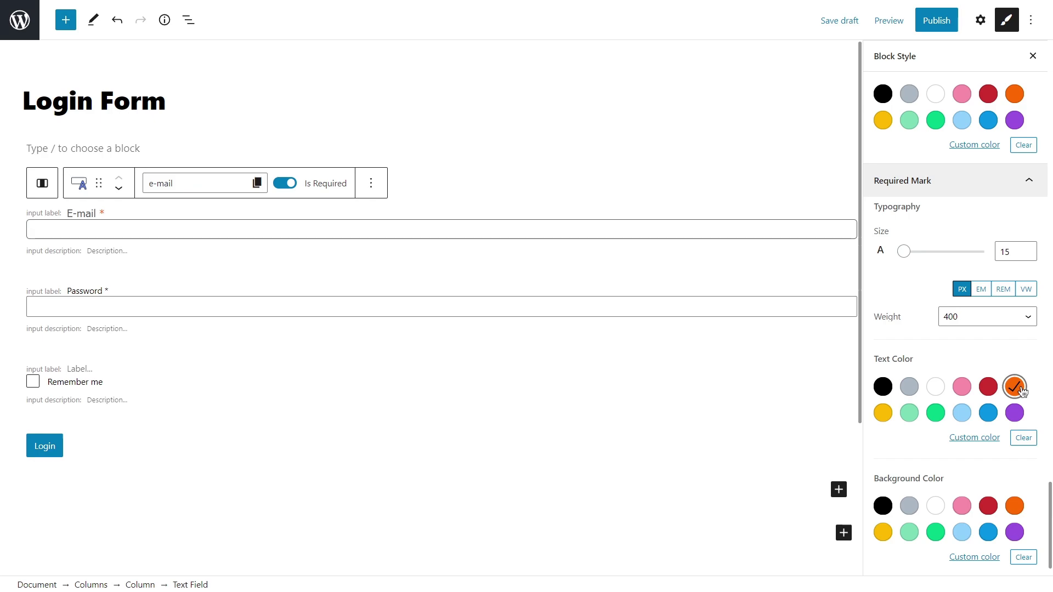
Give the Password field 5 px of left padding with padding sides unlinked.
left_click(842, 301)
left_click(943, 123)
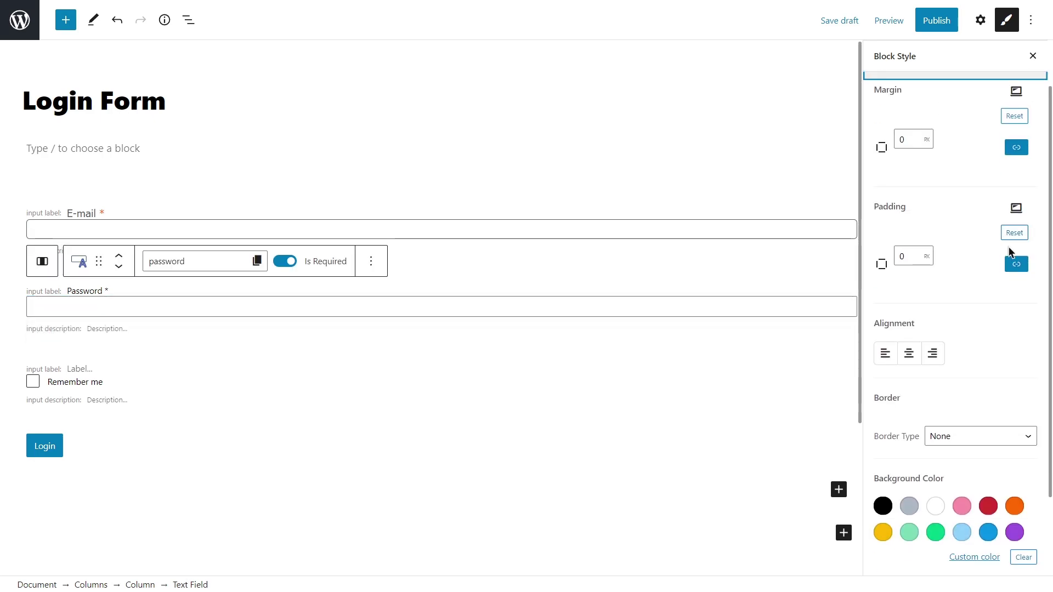
left_click(1017, 264)
left_click(998, 281)
type("5")
Make the Password field's required asterisk 15 px and orange.
scroll(996, 318, "down", 1)
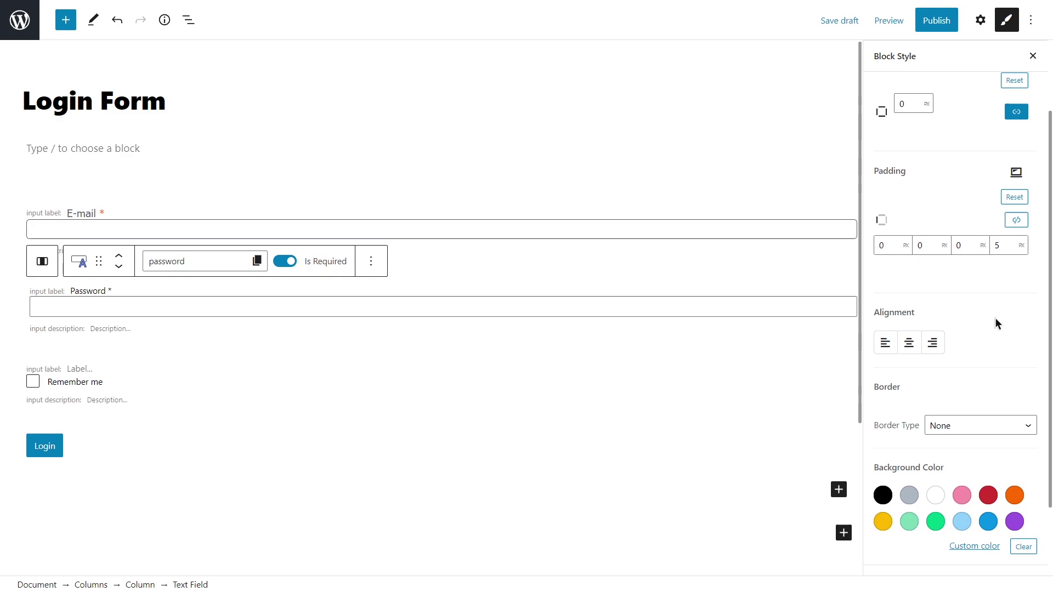
scroll(996, 318, "down", 5)
left_click(953, 527)
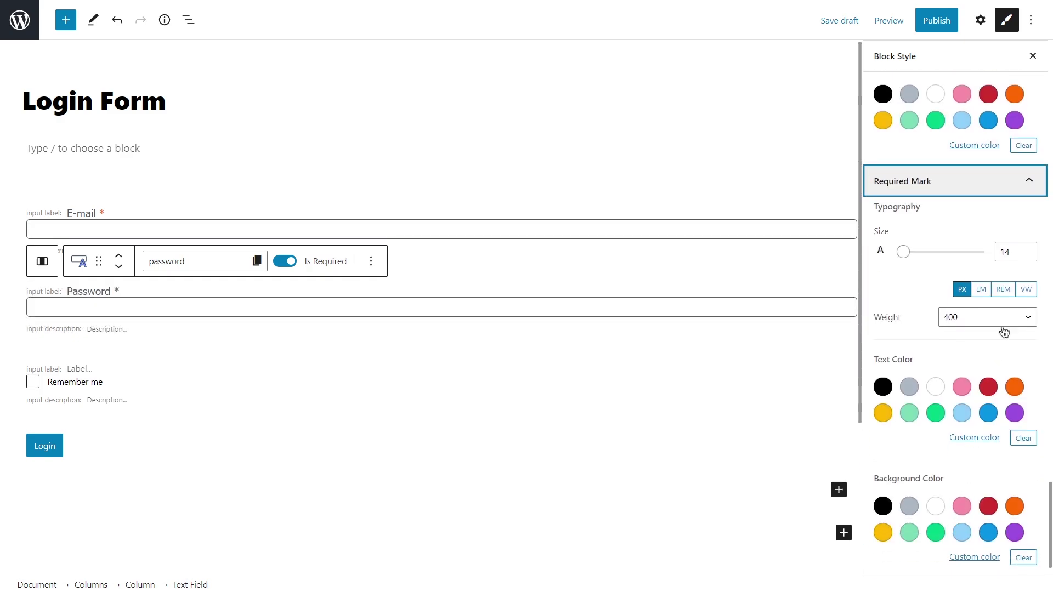
left_click(1032, 248)
left_click(1021, 389)
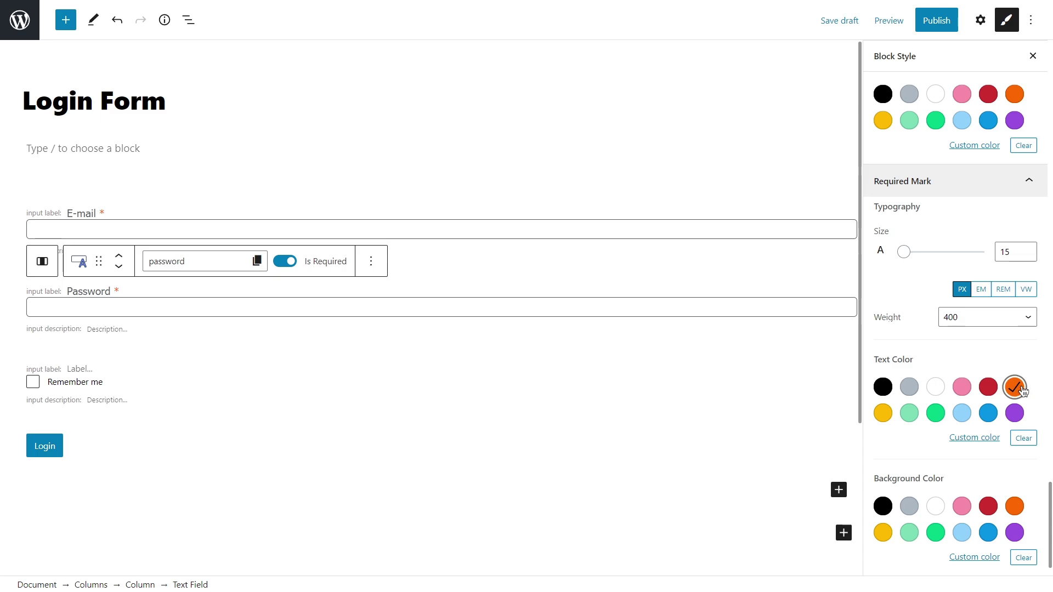
left_click(546, 382)
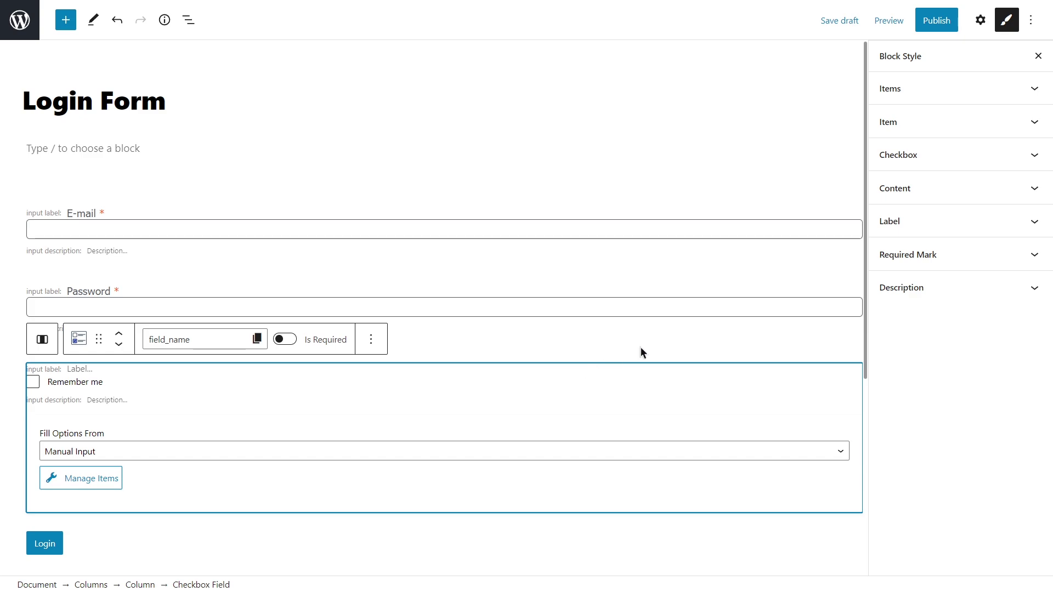
Style the Remember me text as 15 px Tahoma, weight 500, in grey #54595f.
left_click(936, 122)
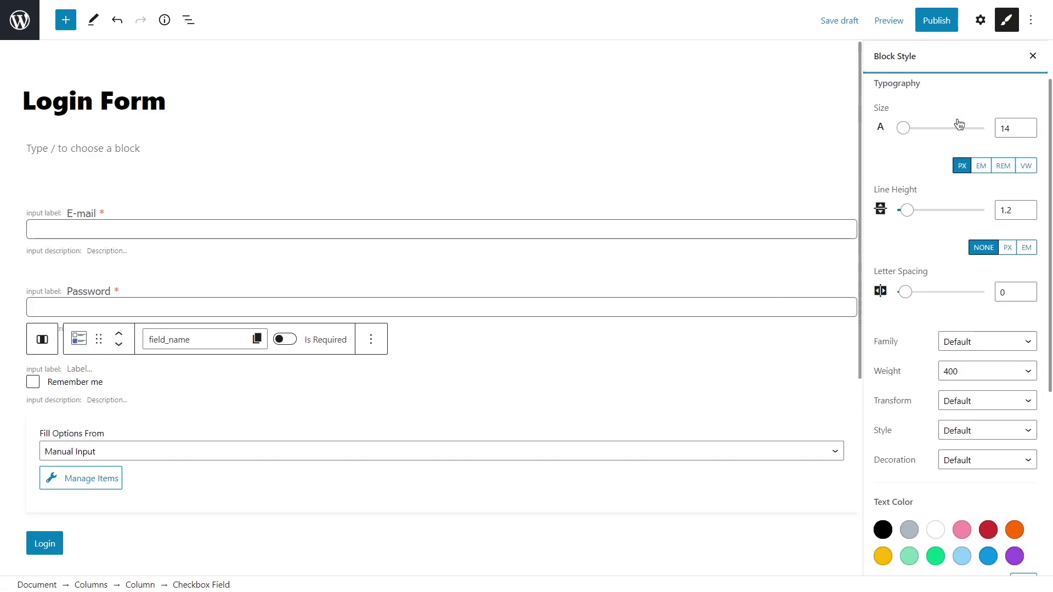
left_click(1029, 126)
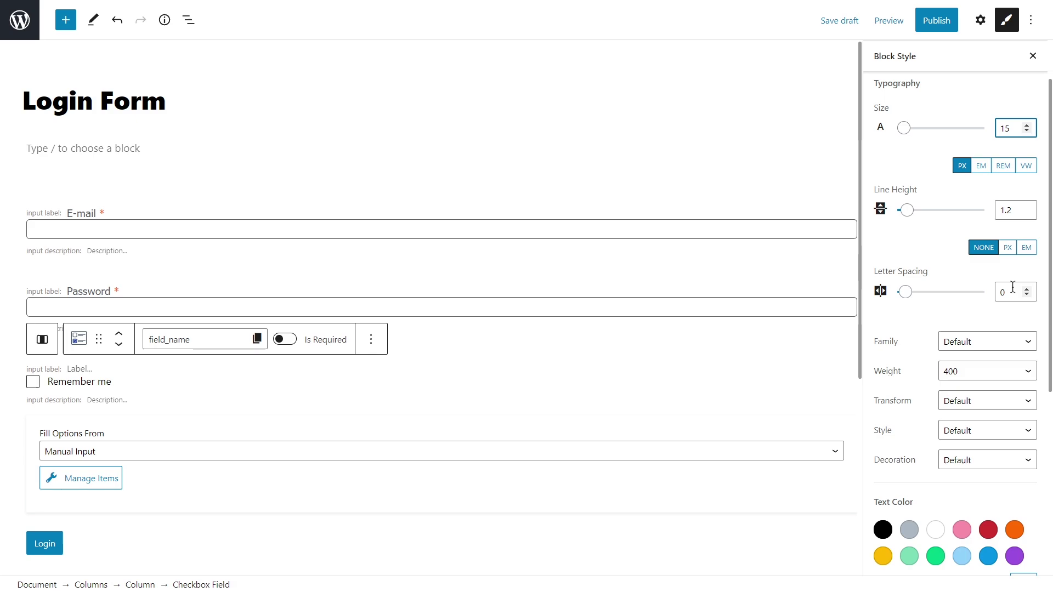
left_click(1004, 342)
scroll(1002, 296, "down", 3)
left_click(1002, 287)
left_click(999, 372)
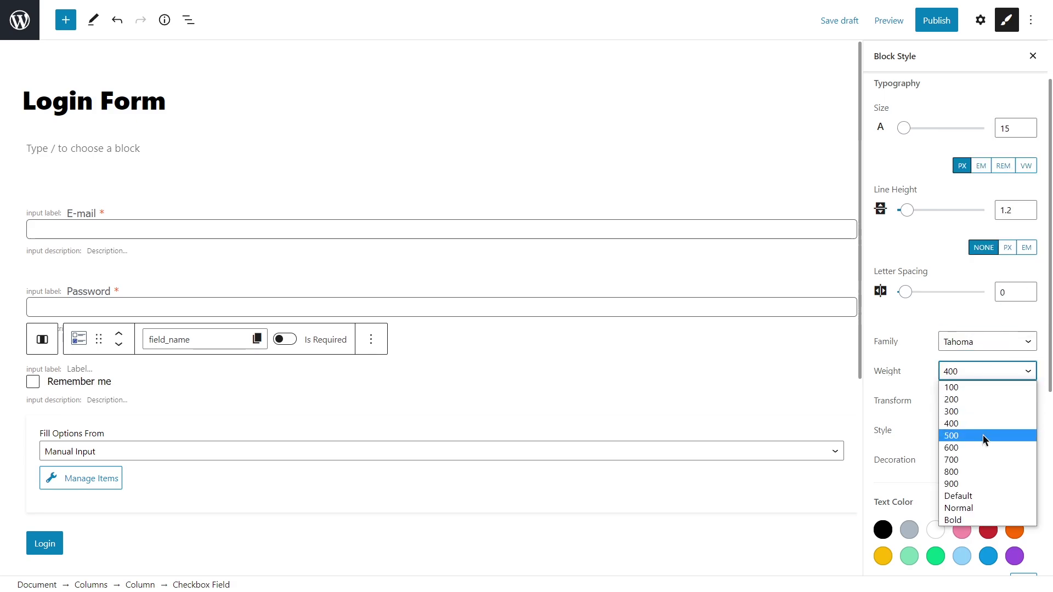
left_click(983, 437)
scroll(983, 437, "down", 4)
left_click(982, 307)
double_click(837, 489)
type("54595f")
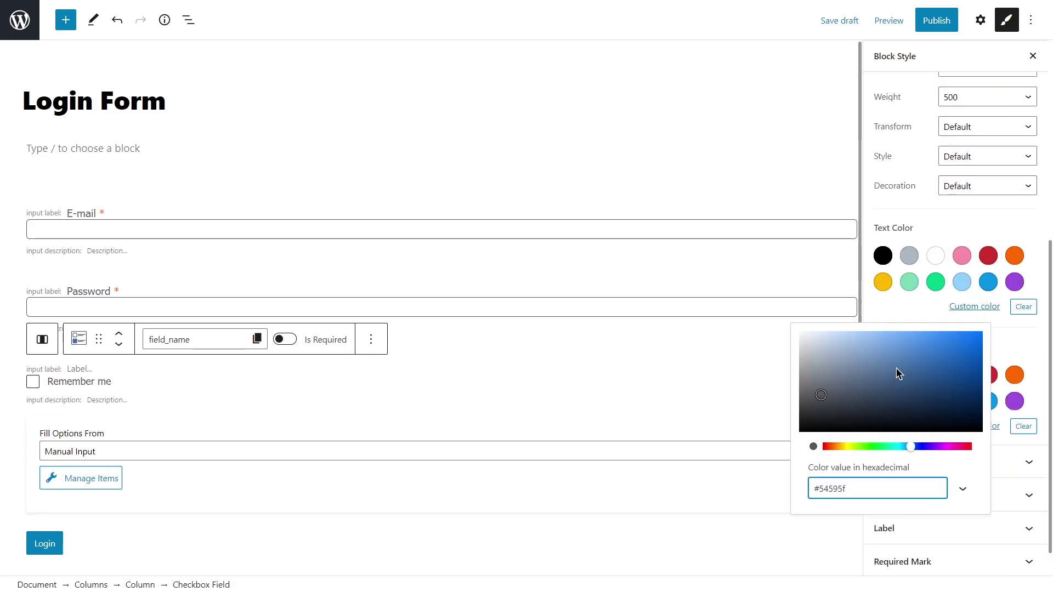
left_click(924, 306)
Give the ticked checkbox an orange background and preview it by toggling Remember me.
scroll(941, 395, "down", 2)
left_click(944, 427)
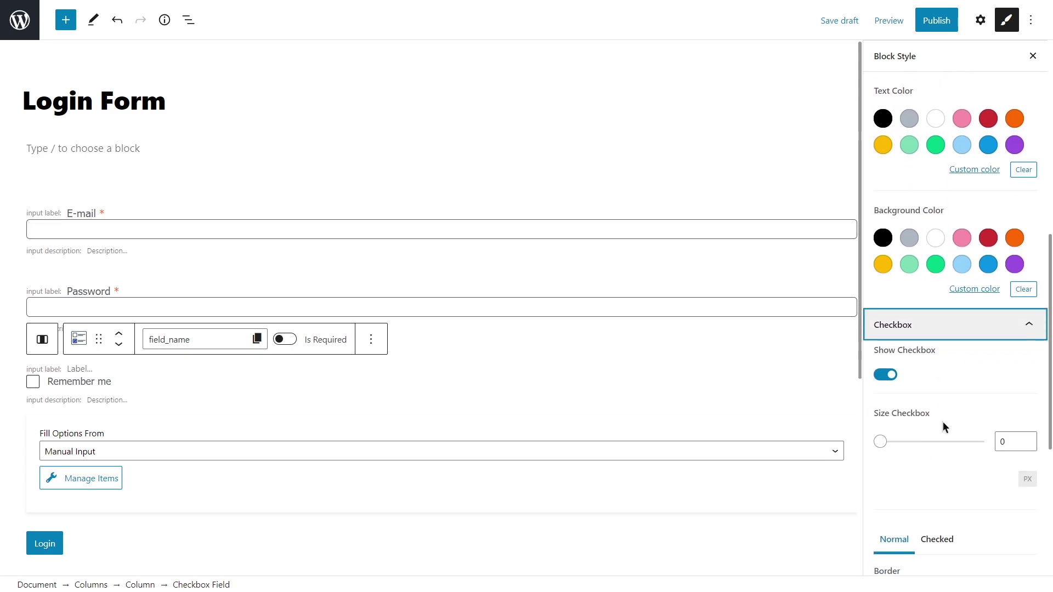
scroll(943, 427, "down", 5)
left_click(939, 236)
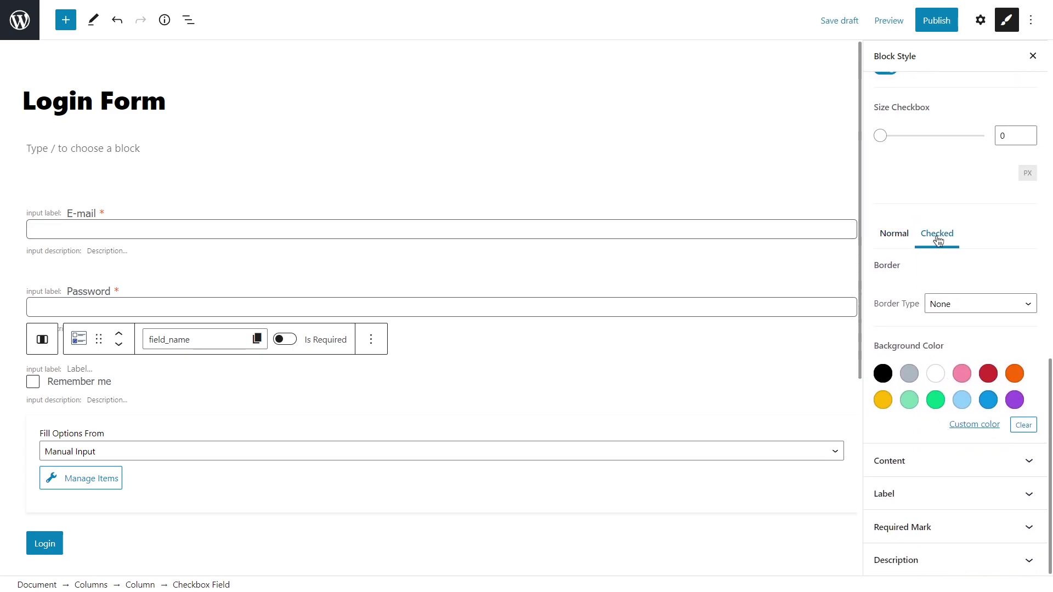
left_click(1015, 373)
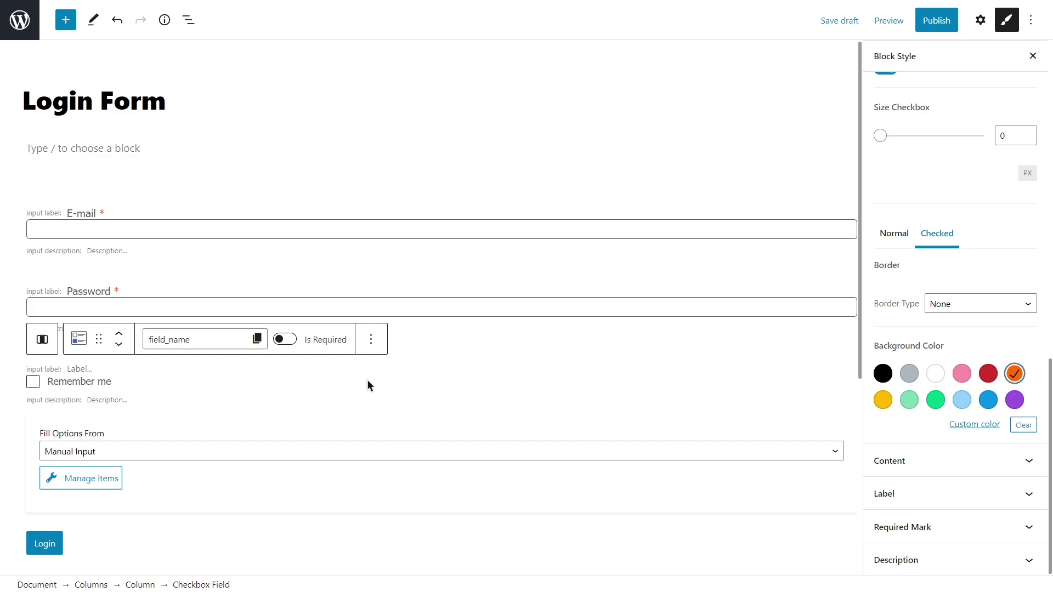
left_click(35, 384)
left_click(36, 385)
left_click(36, 384)
left_click(38, 385)
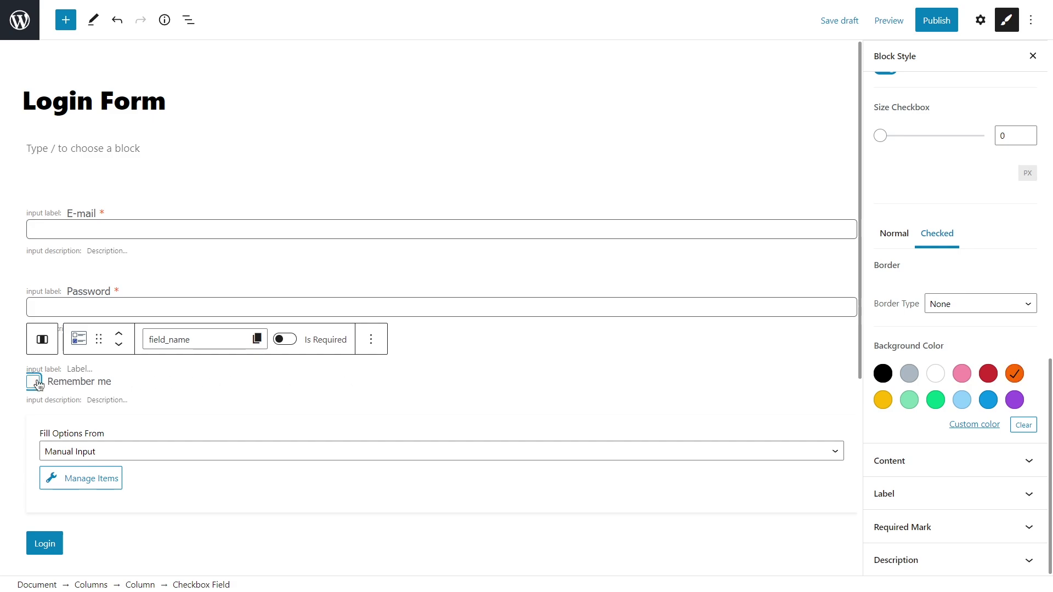
Make the Login button 100% wide with the button and its text centred.
left_click(895, 236)
scroll(735, 357, "down", 4)
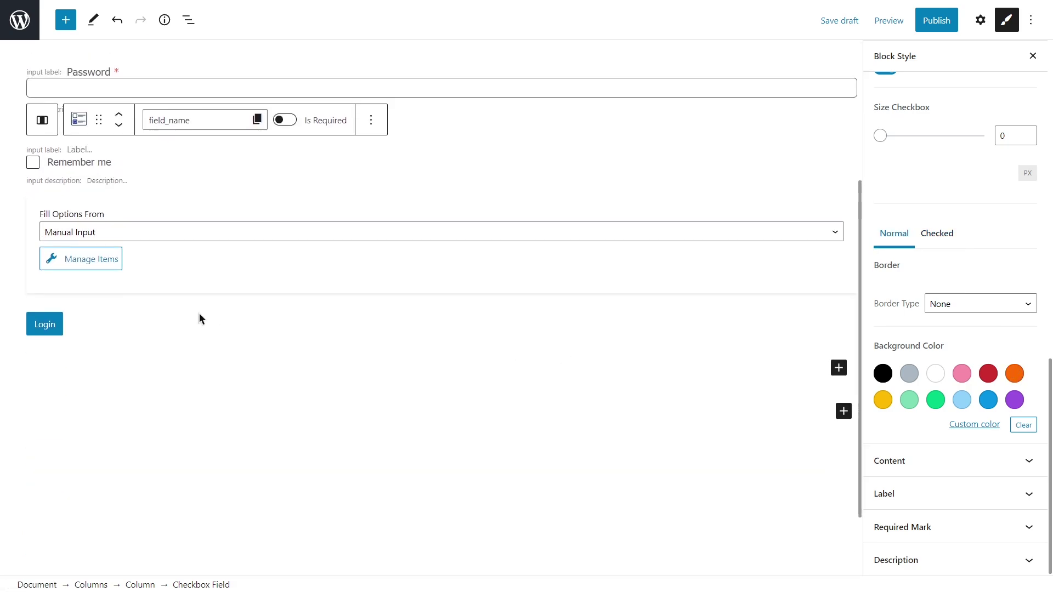
left_click(200, 314)
left_click(973, 121)
scroll(989, 299, "down", 1)
double_click(1003, 345)
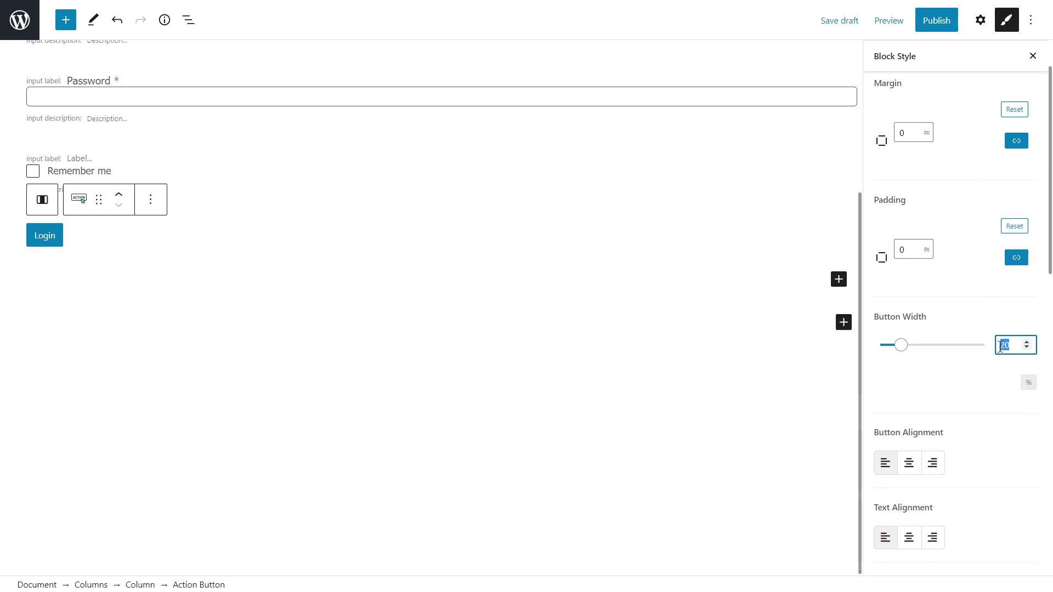
type("100")
left_click(909, 463)
left_click(909, 537)
Set the button text to 15 px Tahoma, weight 500.
scroll(972, 488, "down", 6)
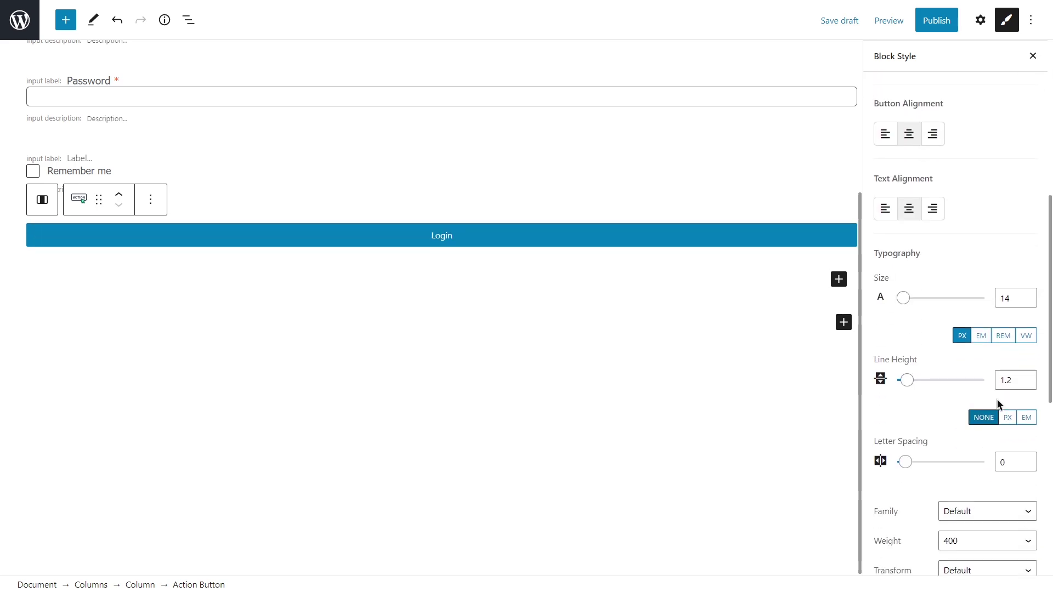
left_click(1032, 295)
scroll(1029, 299, "down", 4)
left_click(1010, 291)
left_click(982, 473)
left_click(982, 322)
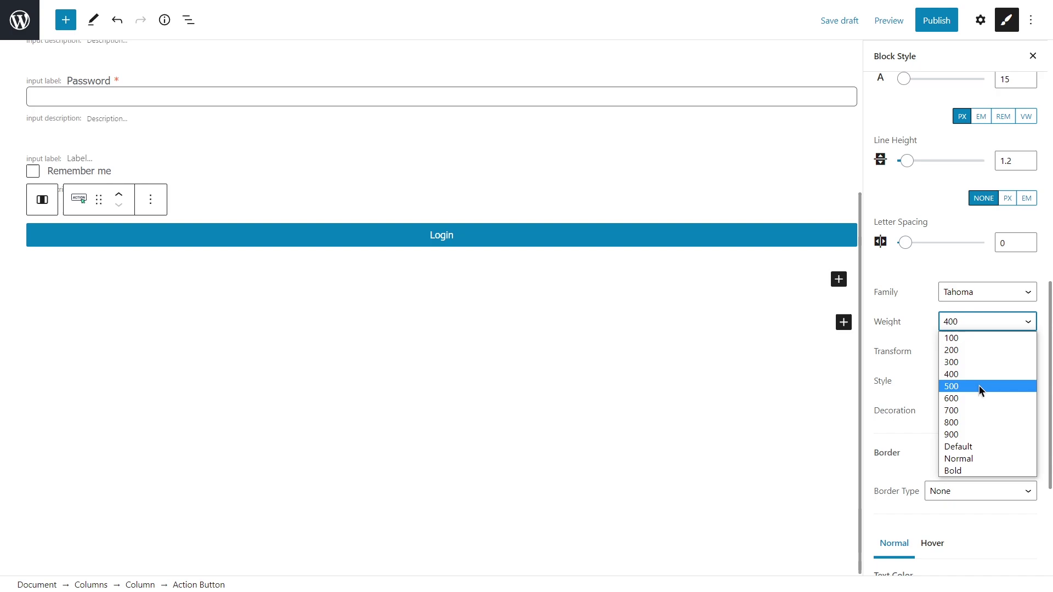
left_click(980, 386)
scroll(965, 387, "down", 4)
Colour the button white on orange, and white on yellow on hover.
left_click(936, 387)
left_click(1015, 506)
left_click(933, 327)
left_click(936, 387)
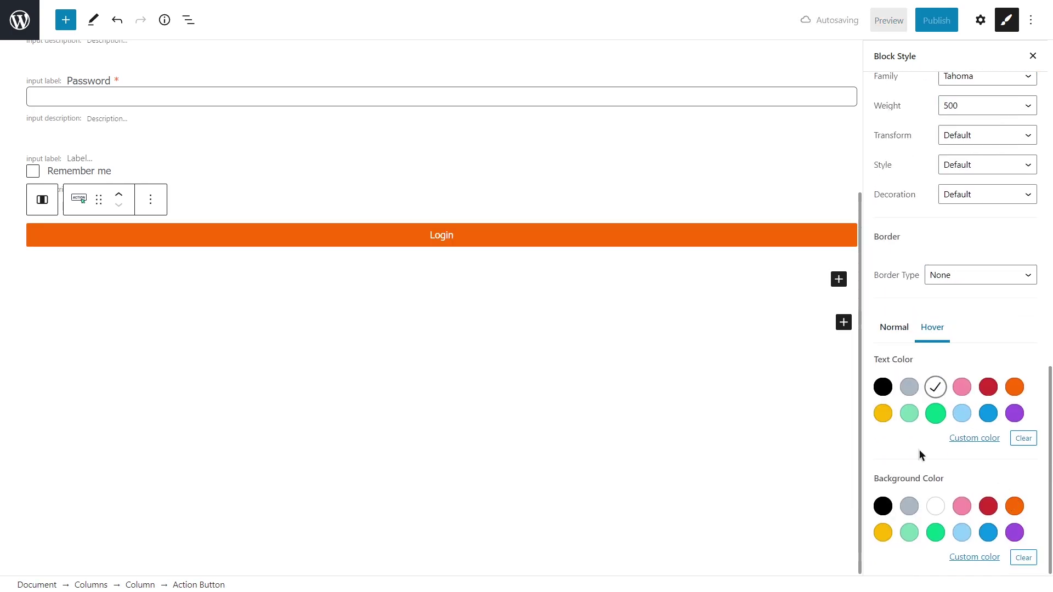
left_click(884, 532)
Give the button a solid border with a 40 px radius.
left_click(981, 275)
left_click(969, 299)
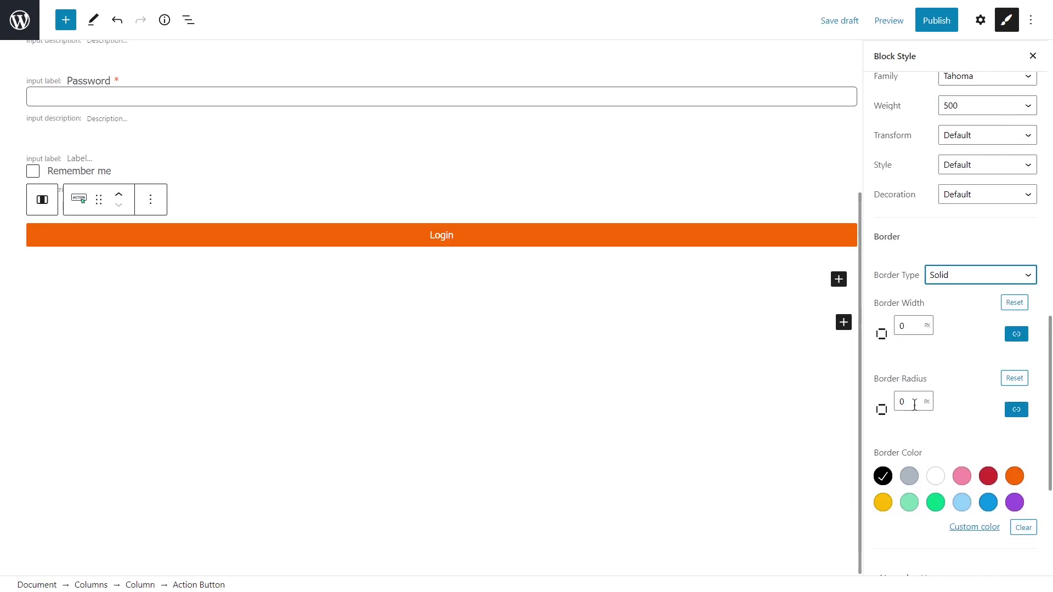
double_click(910, 402)
type("40")
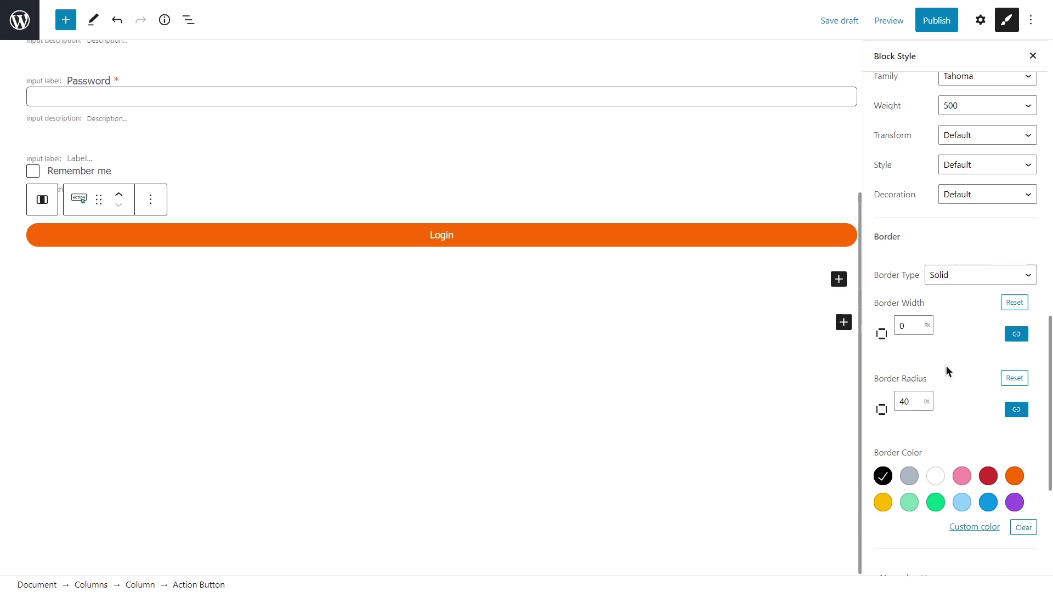
scroll(719, 396, "up", 5)
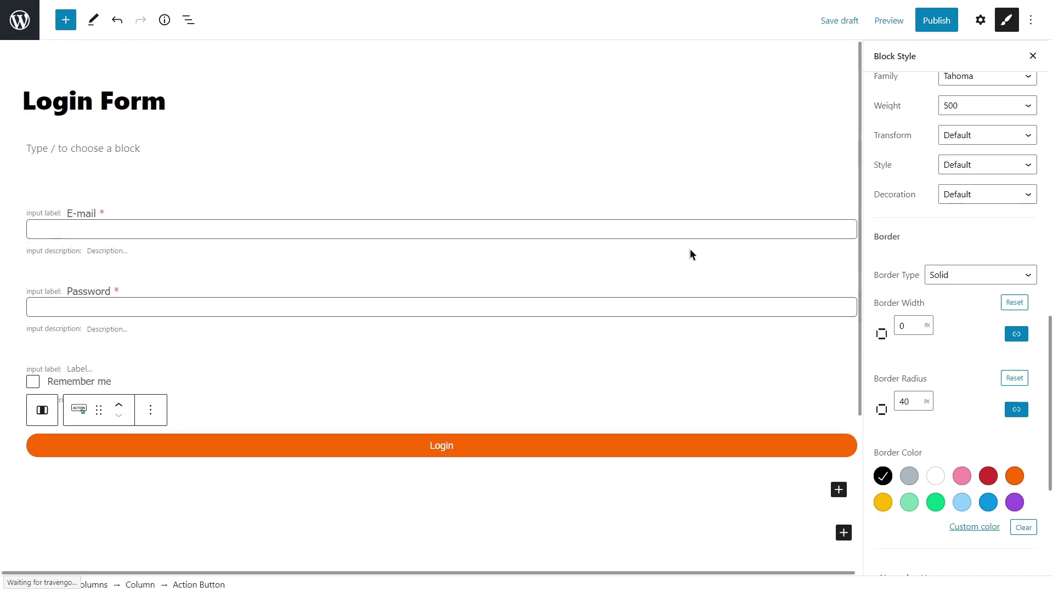
Open the Login Form's Form Settings panel and show the Submit Type choices.
left_click(684, 119)
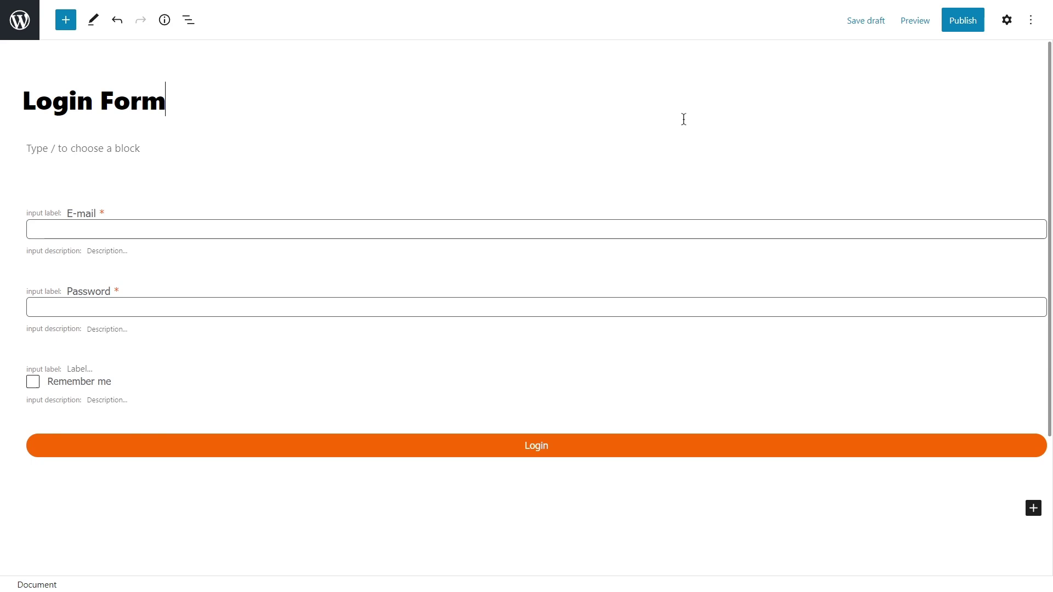
left_click(1008, 22)
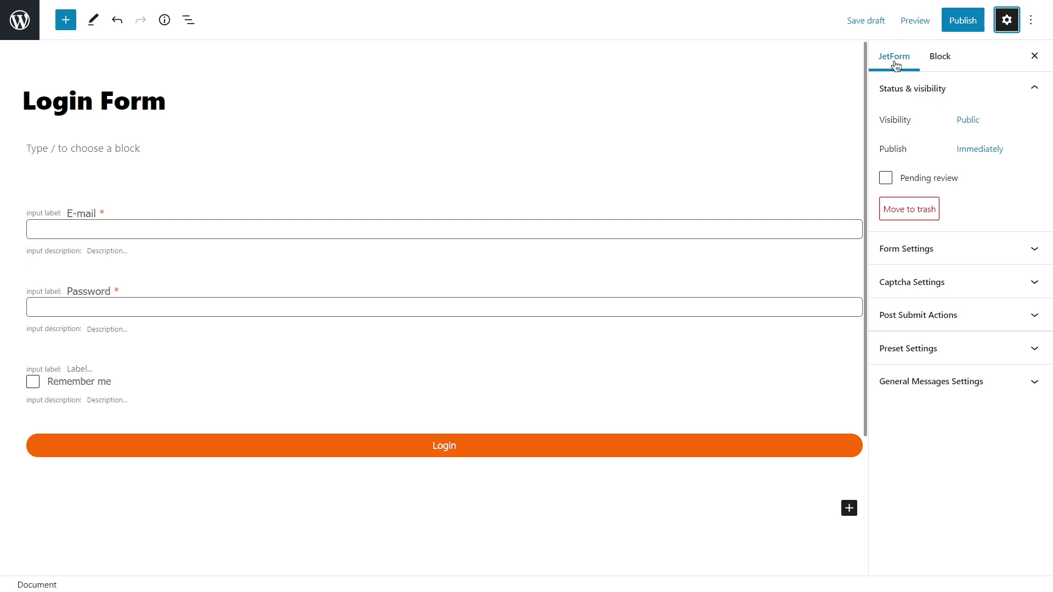
left_click(979, 88)
left_click(991, 124)
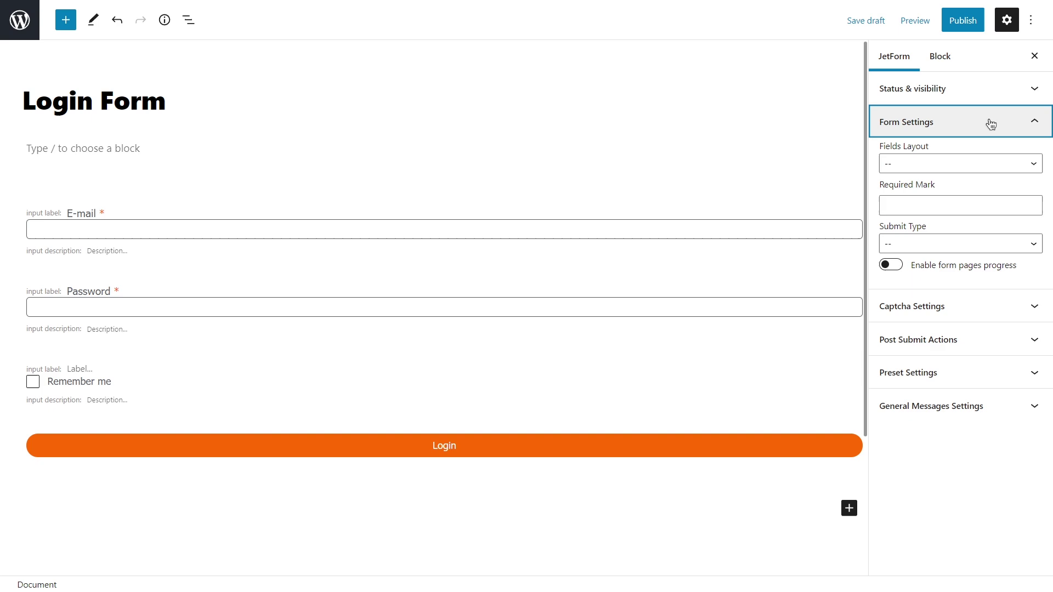
left_click(972, 245)
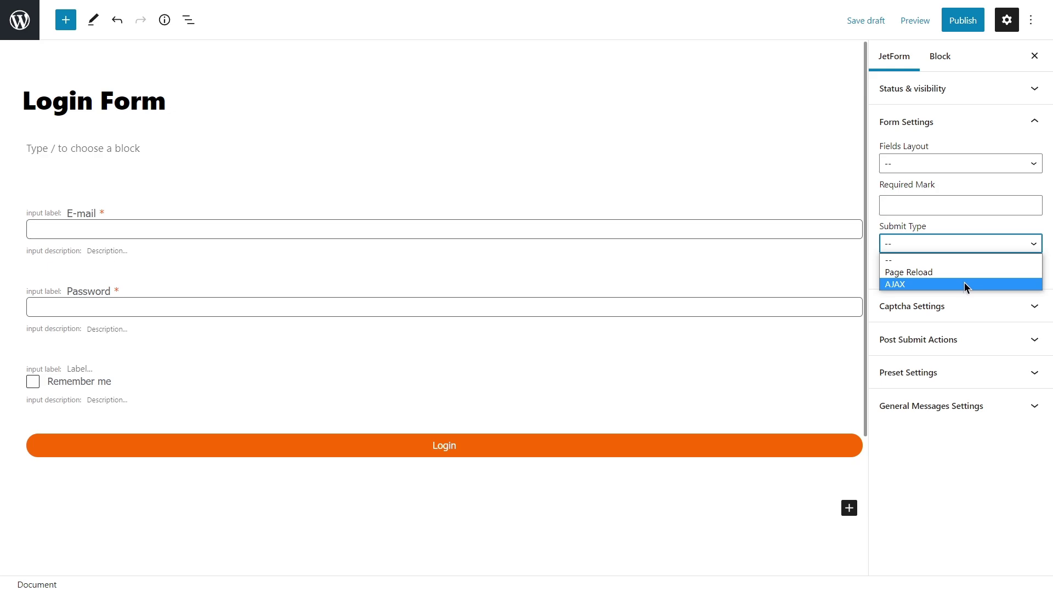
Set the submit type to AJAX and change the post-submit action to User Login.
left_click(965, 284)
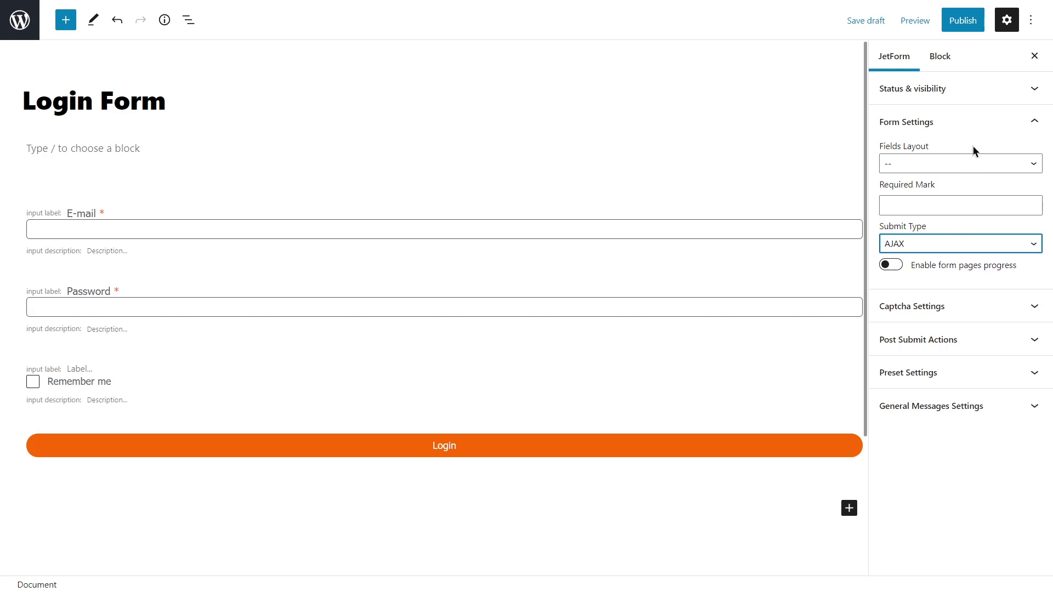
left_click(979, 123)
left_click(979, 188)
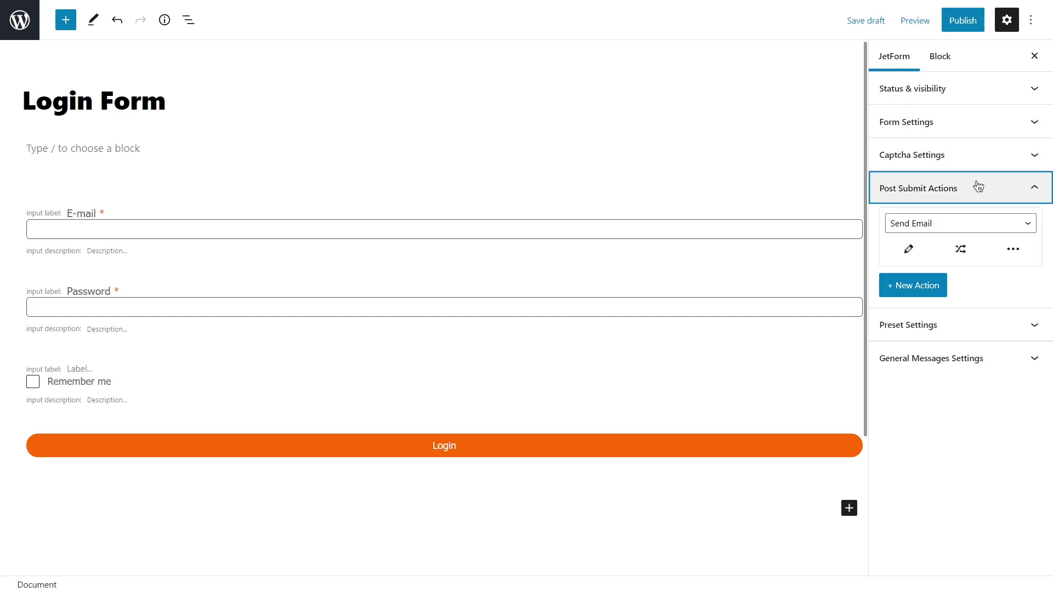
left_click(964, 224)
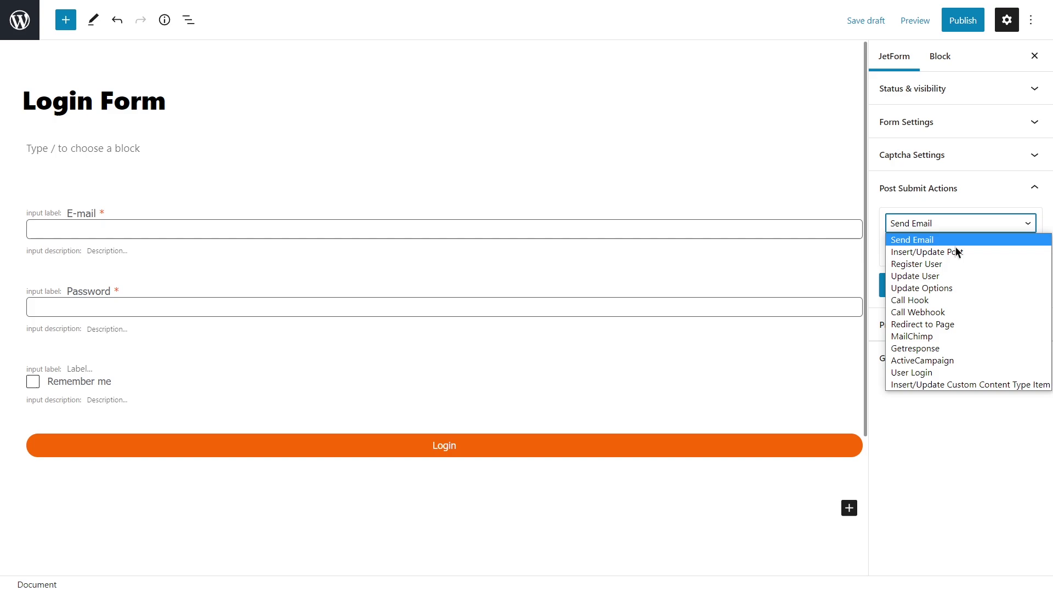
left_click(940, 372)
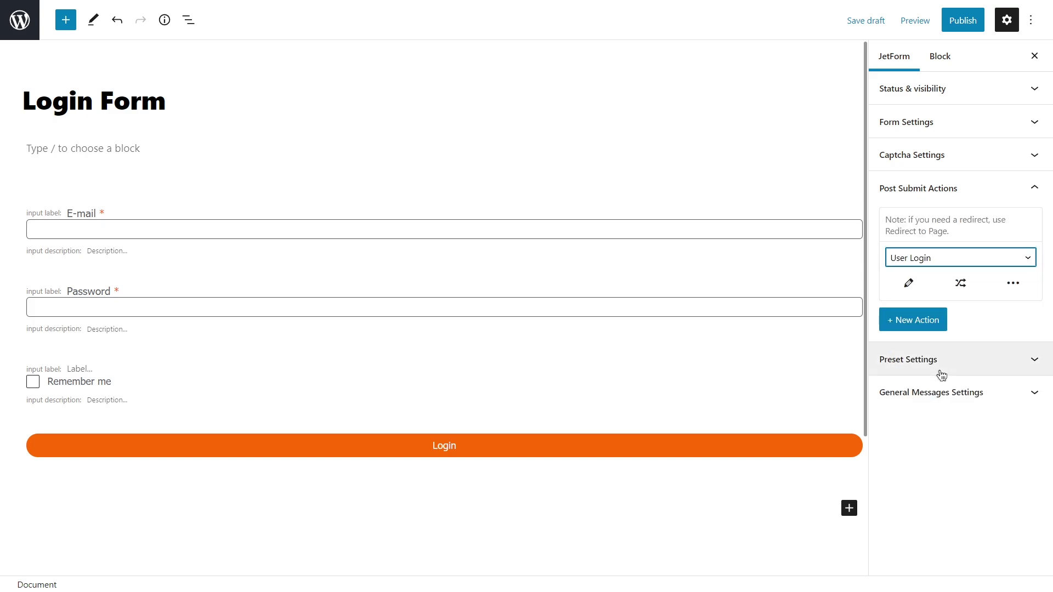
Map User Login to the E-mail, Password and remember-me fields, secure cookie off, and save.
left_click(910, 285)
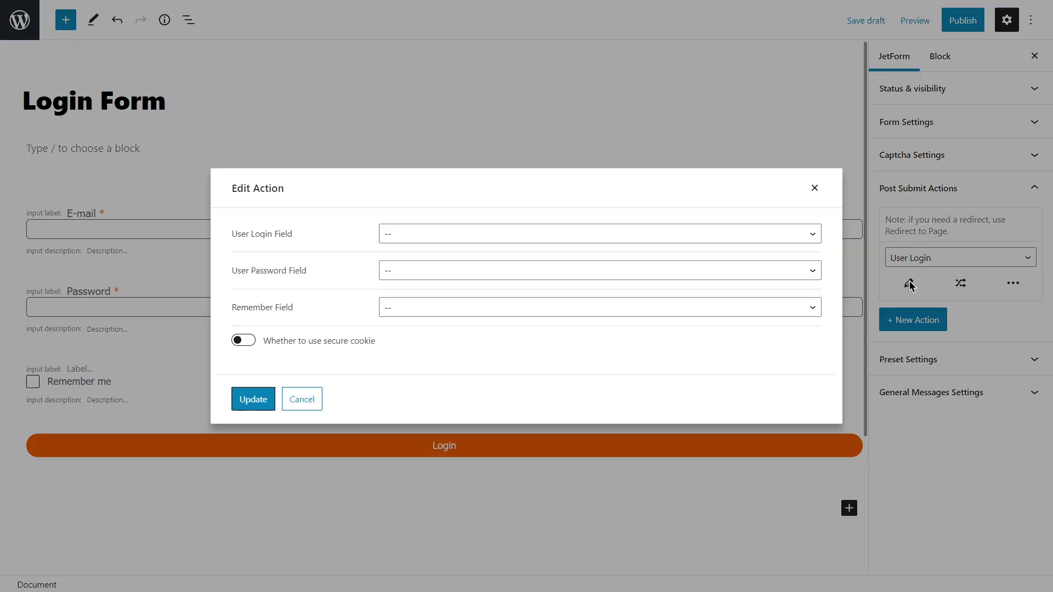
left_click(700, 234)
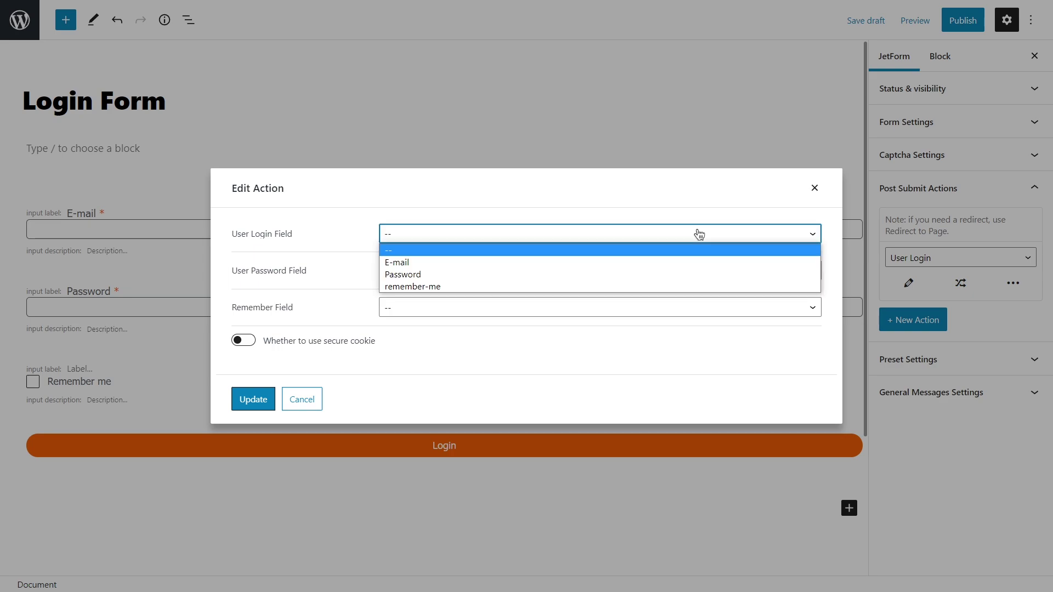
left_click(699, 263)
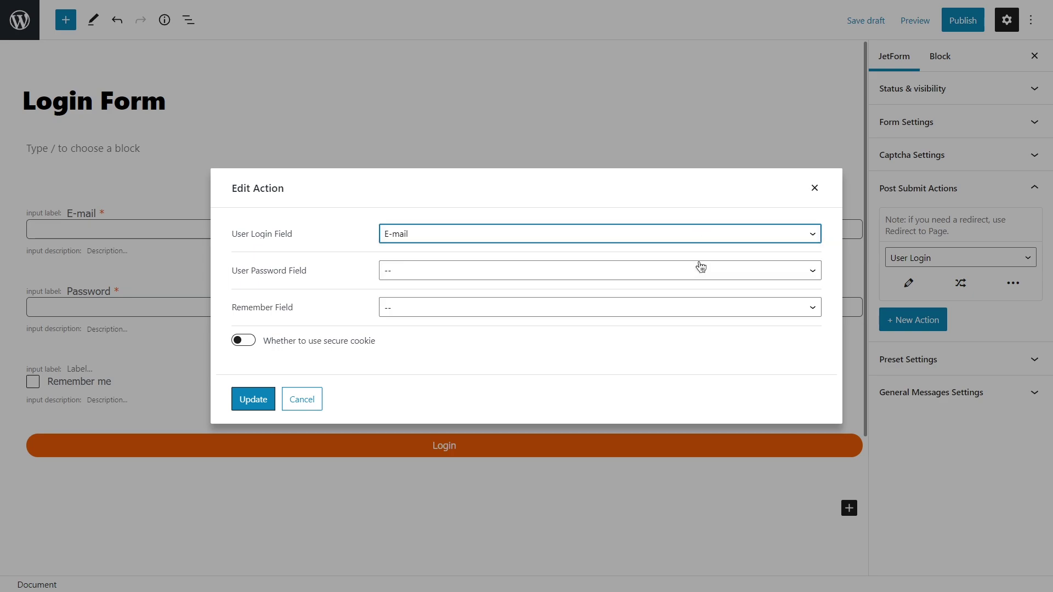
left_click(669, 272)
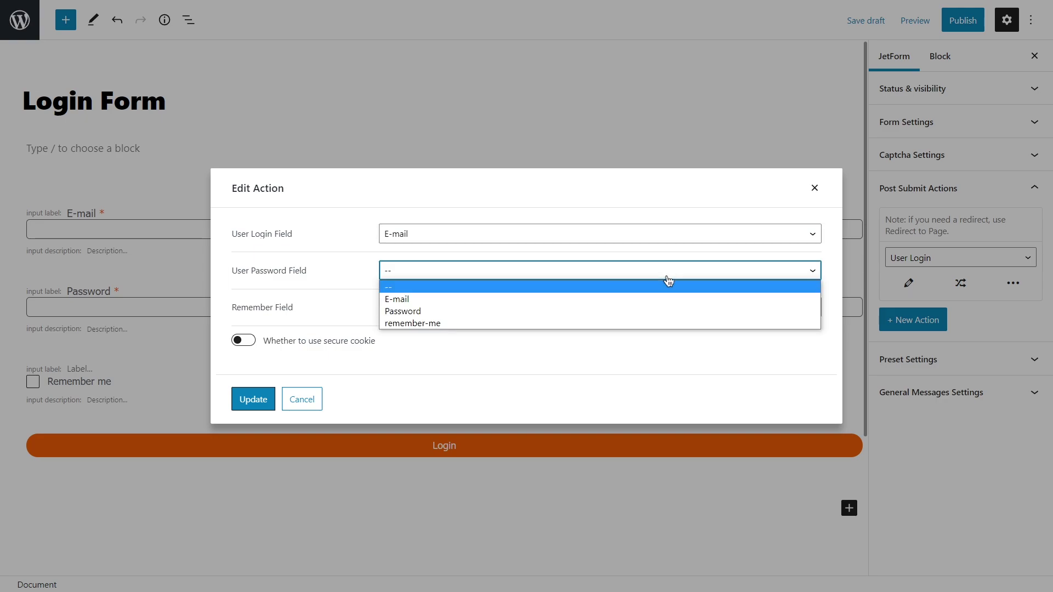
left_click(666, 310)
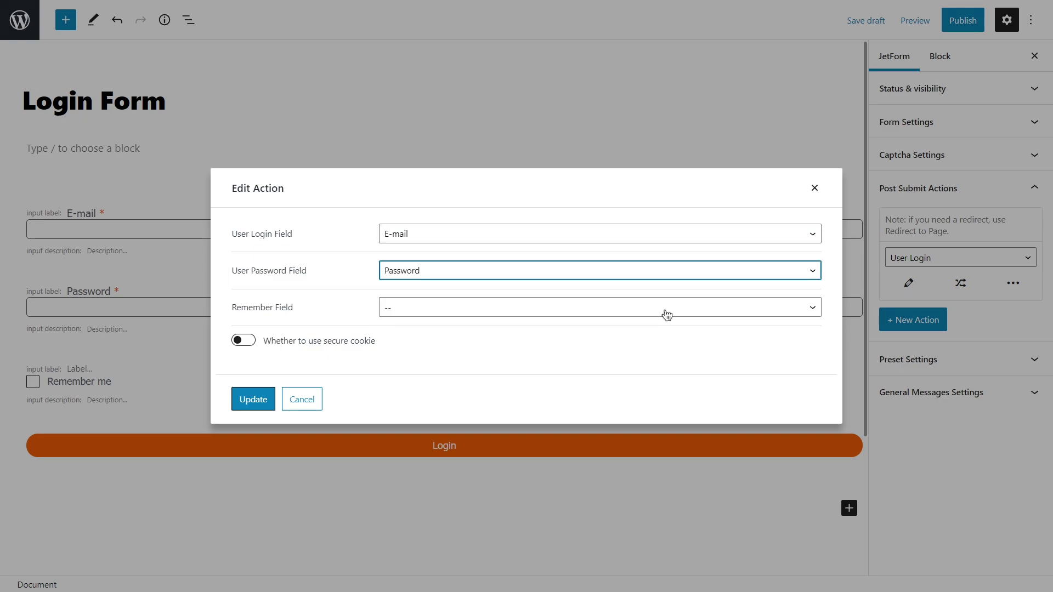
left_click(664, 309)
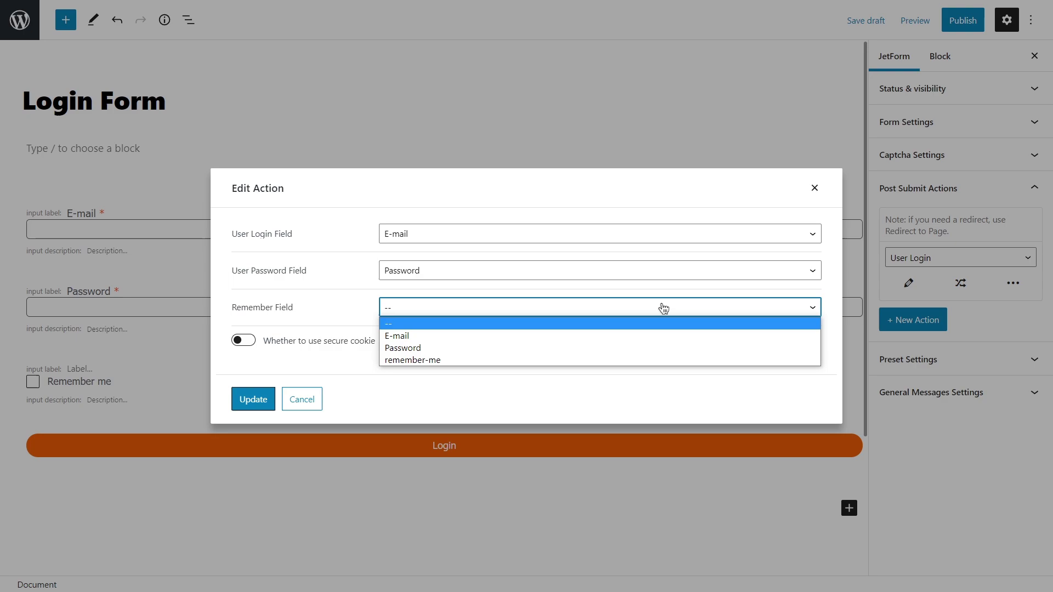
left_click(657, 361)
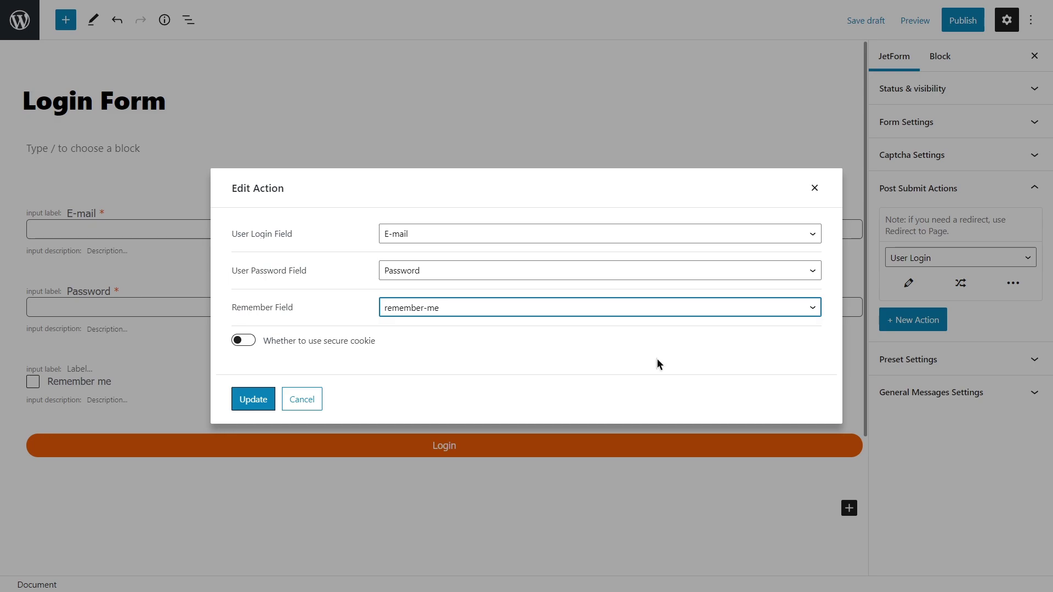
left_click(247, 342)
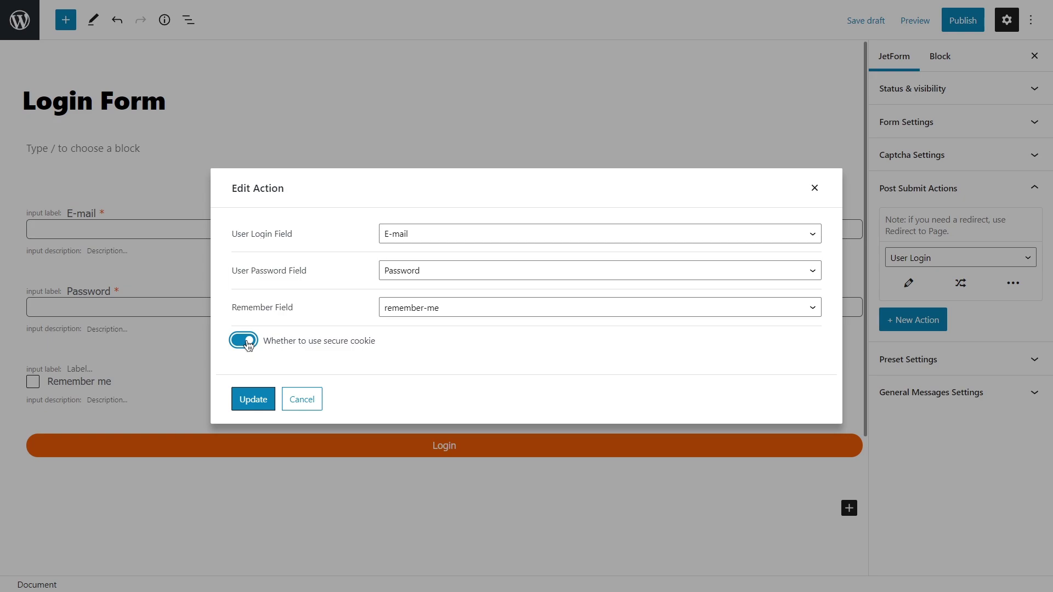
left_click(247, 341)
left_click(254, 399)
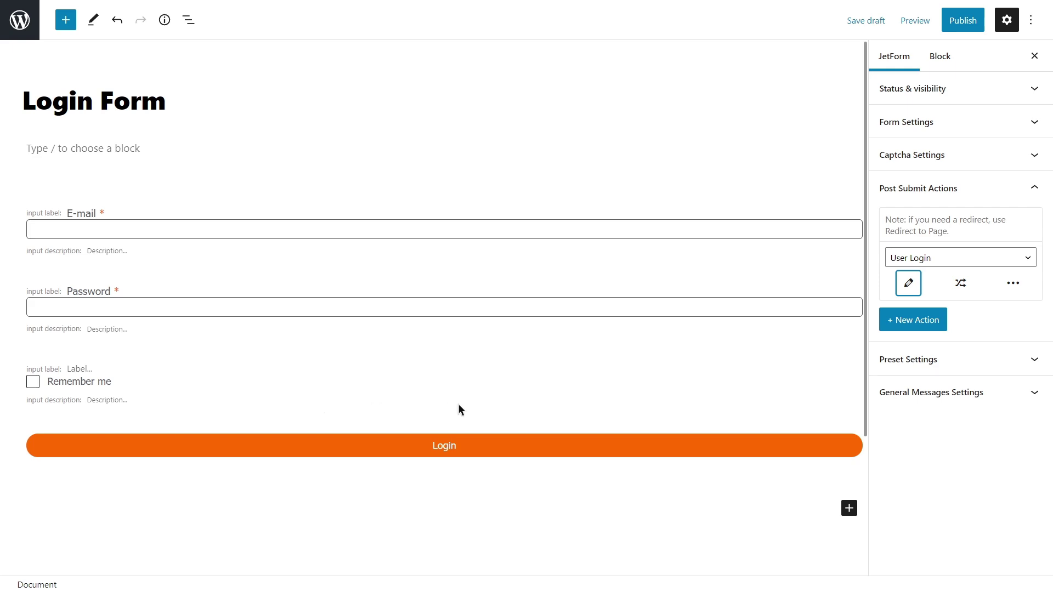
left_click(914, 321)
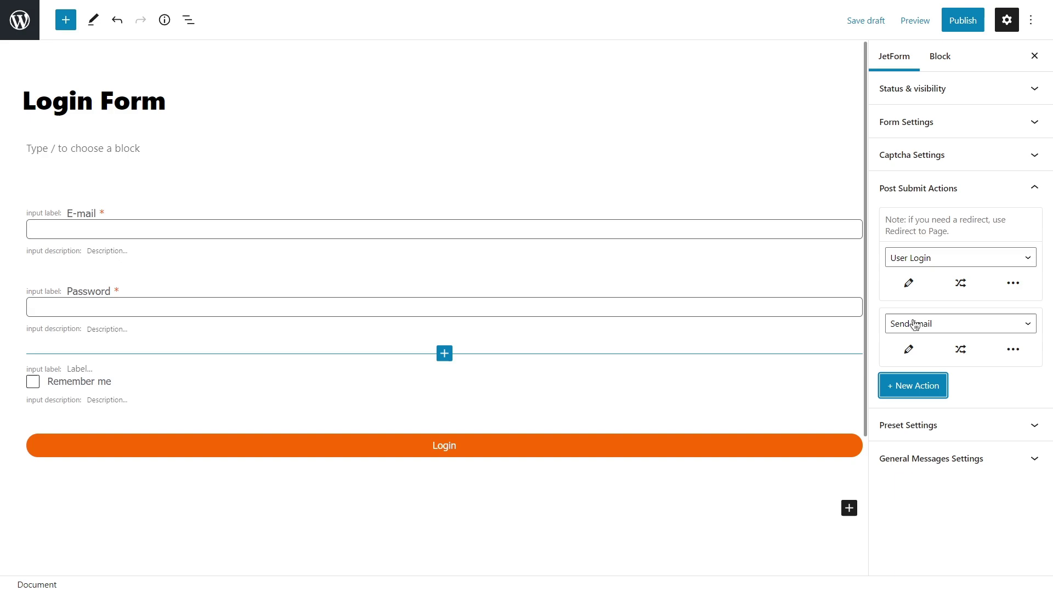
left_click(947, 324)
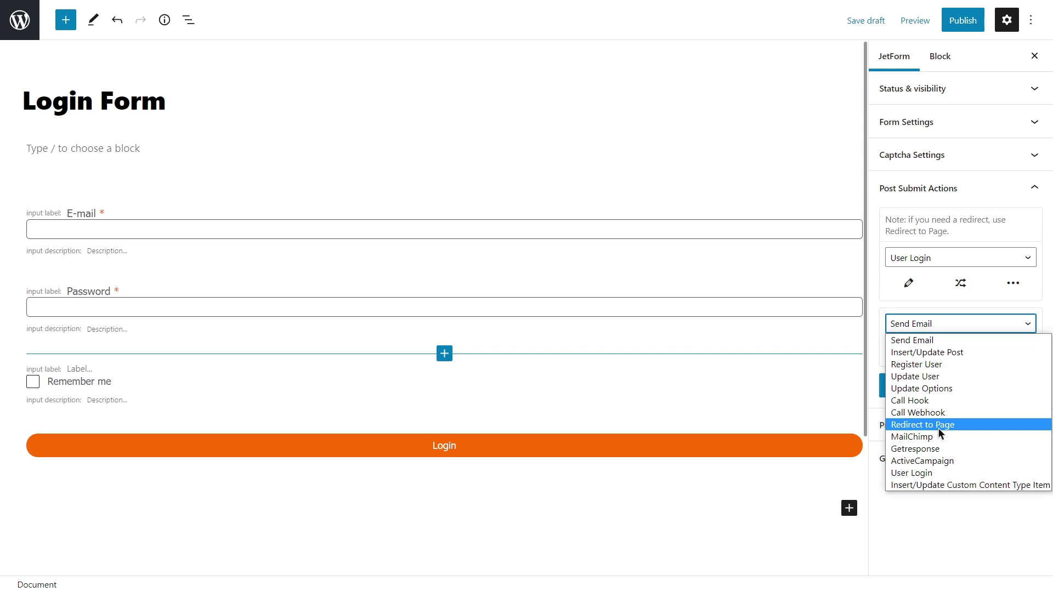
left_click(948, 326)
left_click(1013, 350)
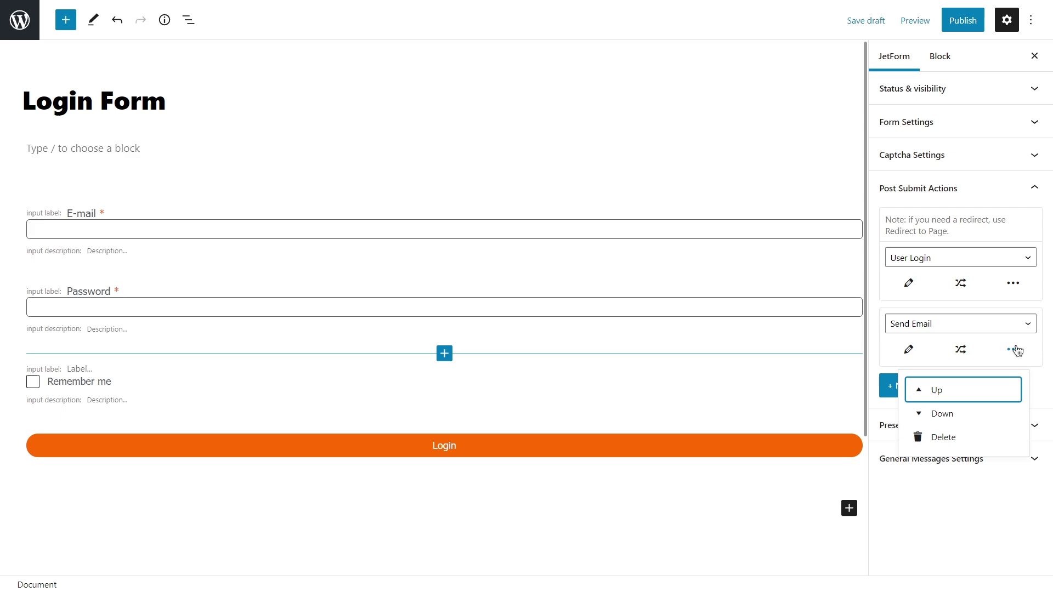
left_click(951, 437)
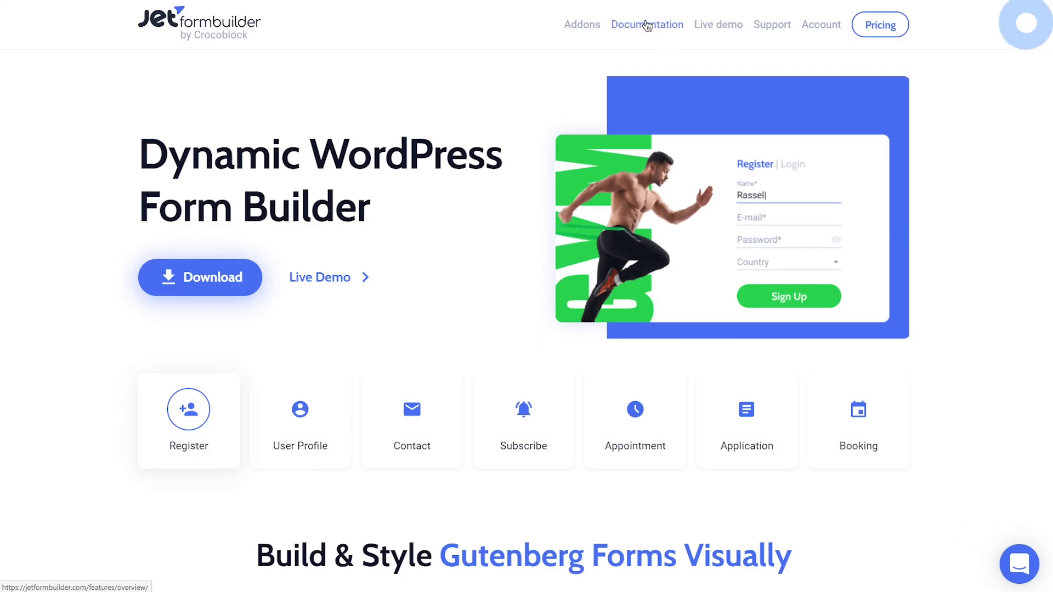
Browse JetFormBuilder docs via Form Settings to the Post-Submit Action Controls Overview page.
left_click(647, 25)
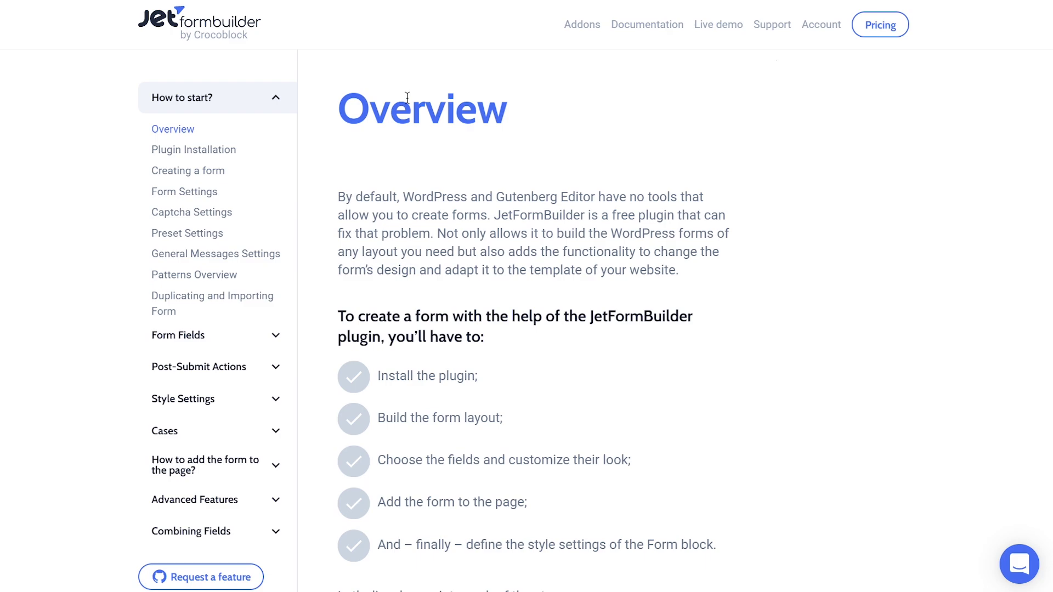
left_click(201, 194)
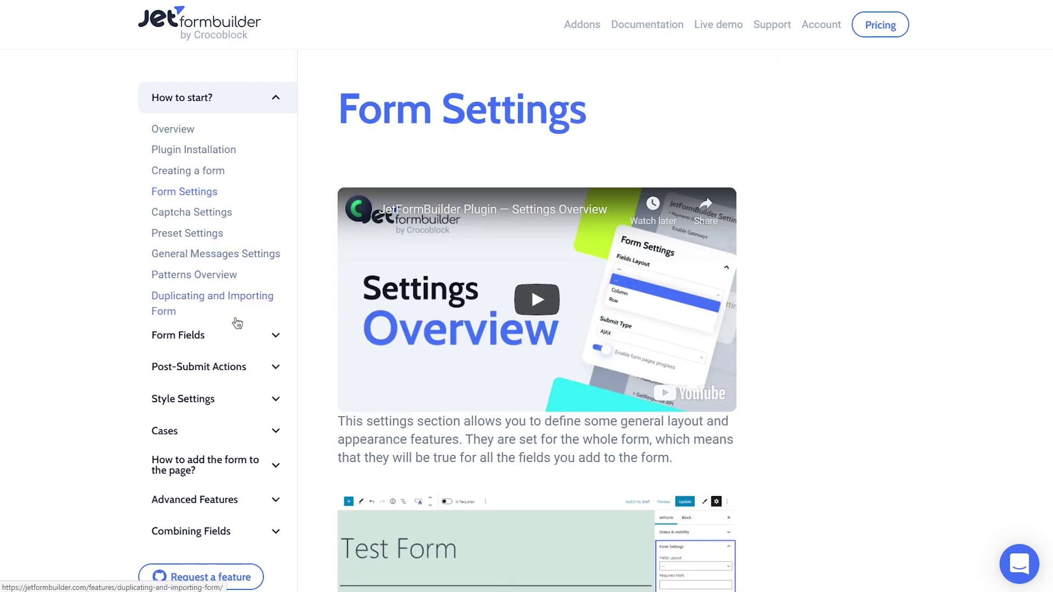
left_click(261, 367)
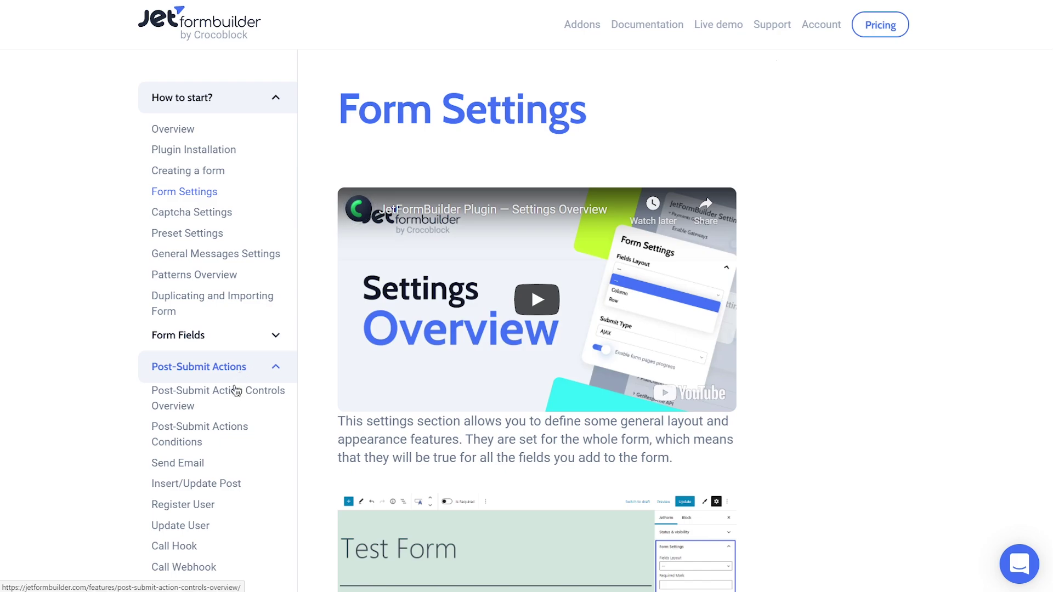
left_click(236, 391)
middle_click(313, 386)
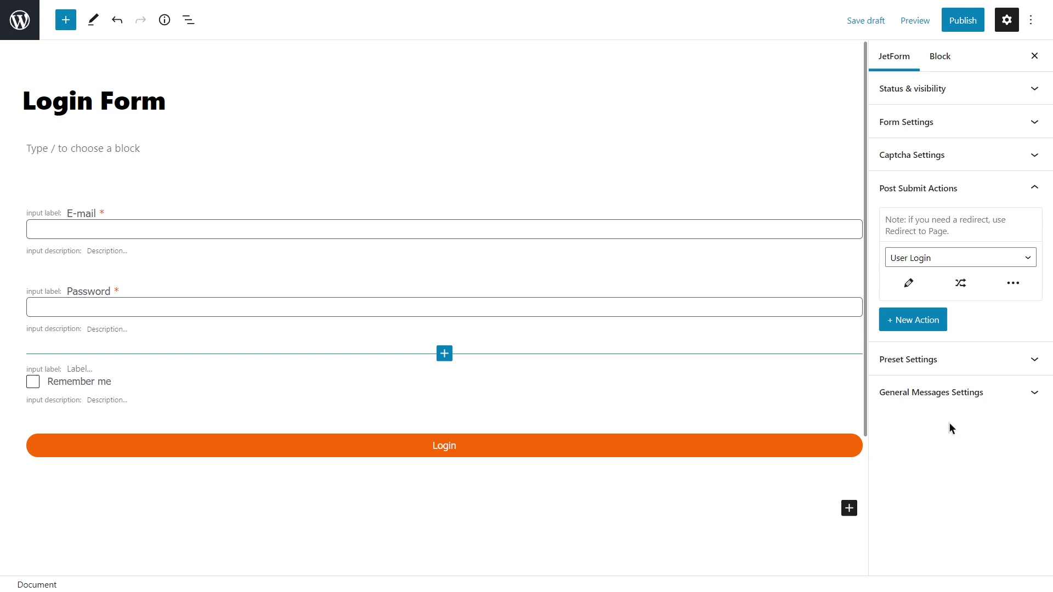
Change the success message to "You have successfully logged in.".
left_click(949, 391)
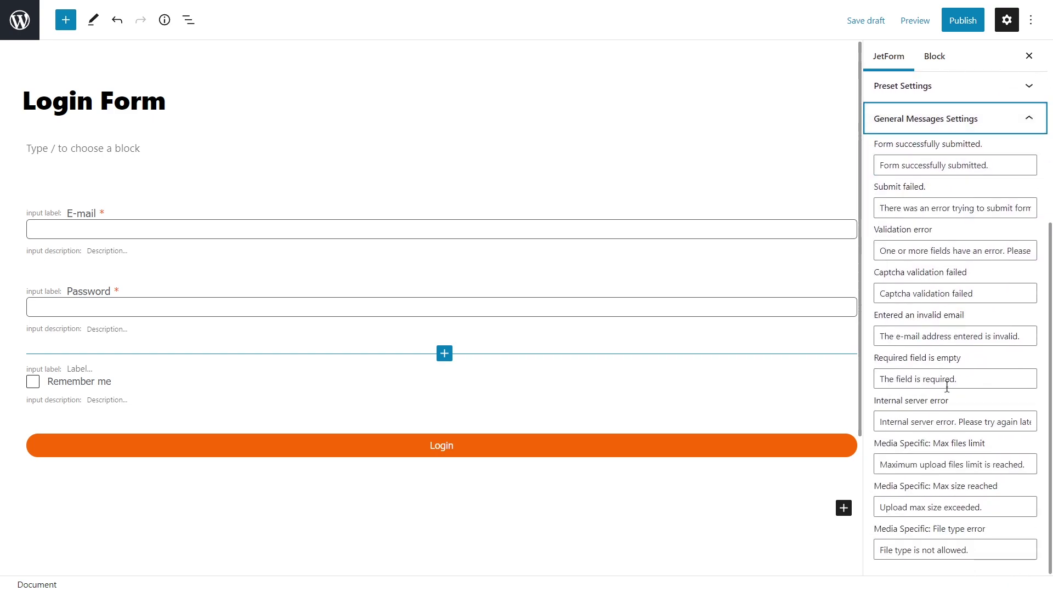
left_click_drag(992, 166, 900, 168)
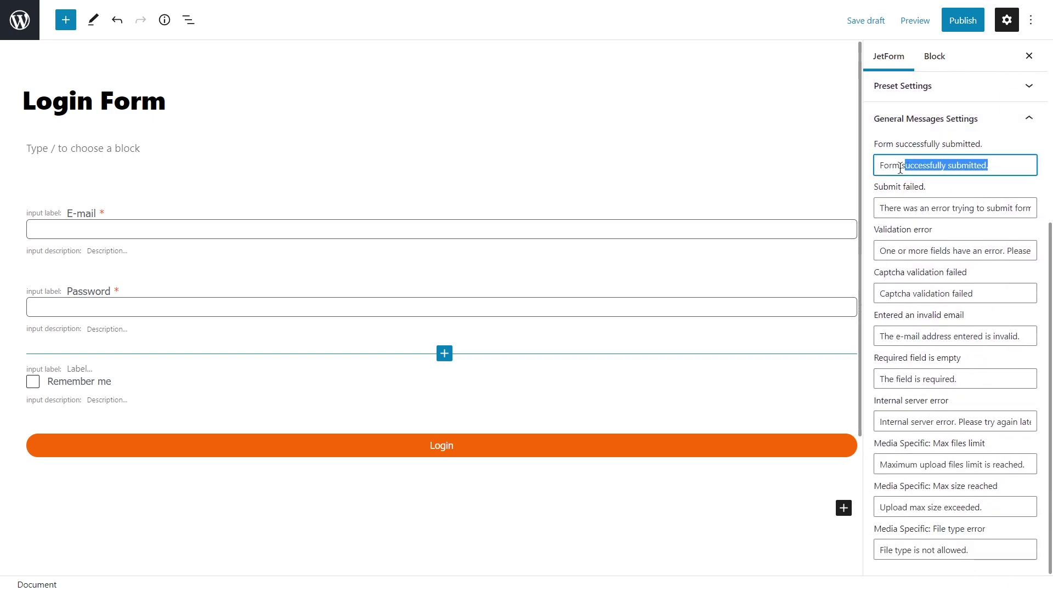
key("BackSpace")
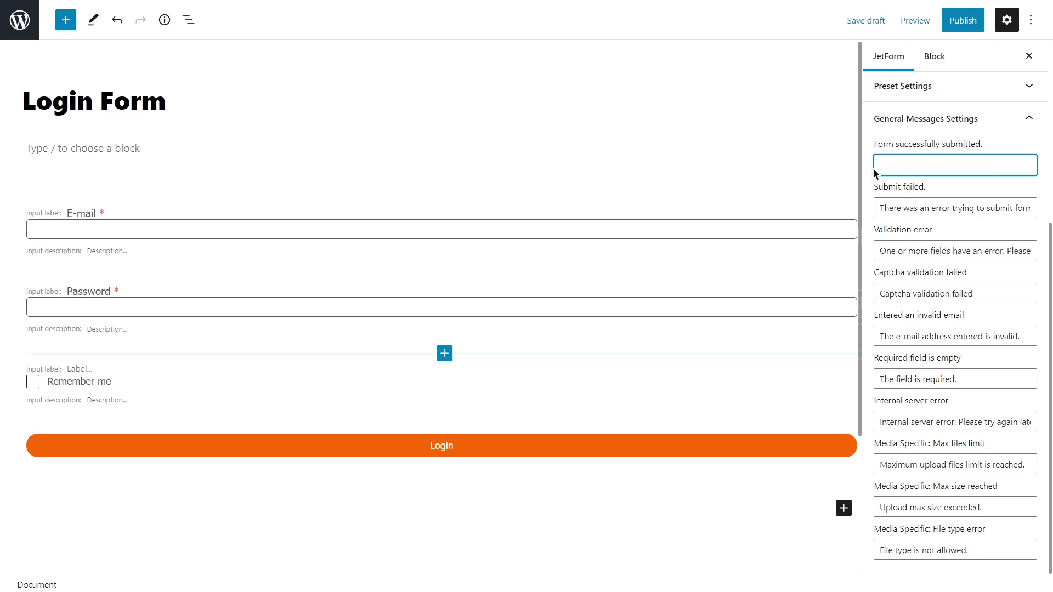
type("You have successfully logge")
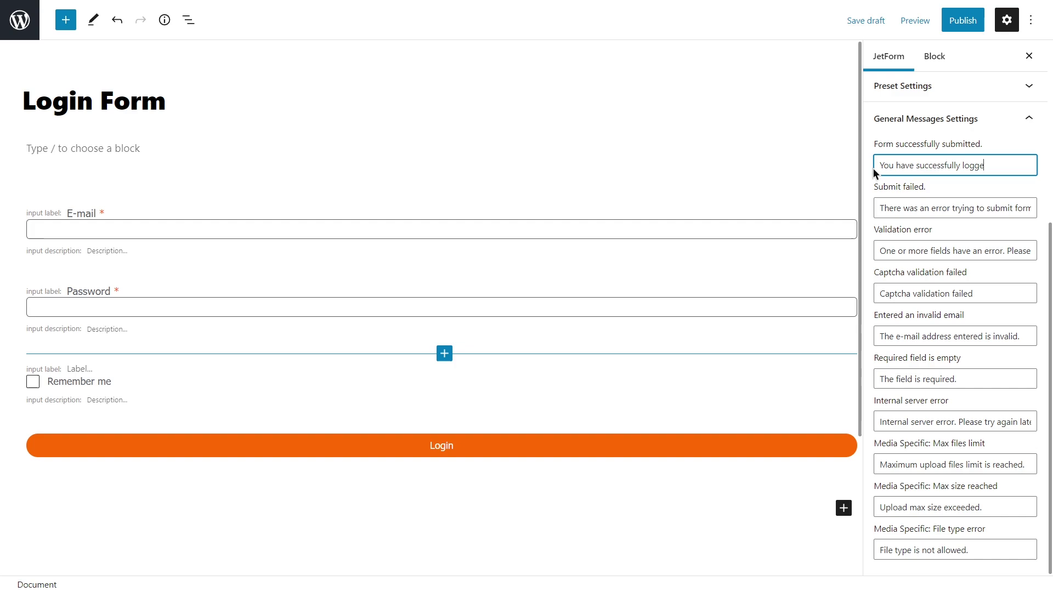
type("d in.")
Publish the Login Form and return to the Forms list.
left_click(964, 22)
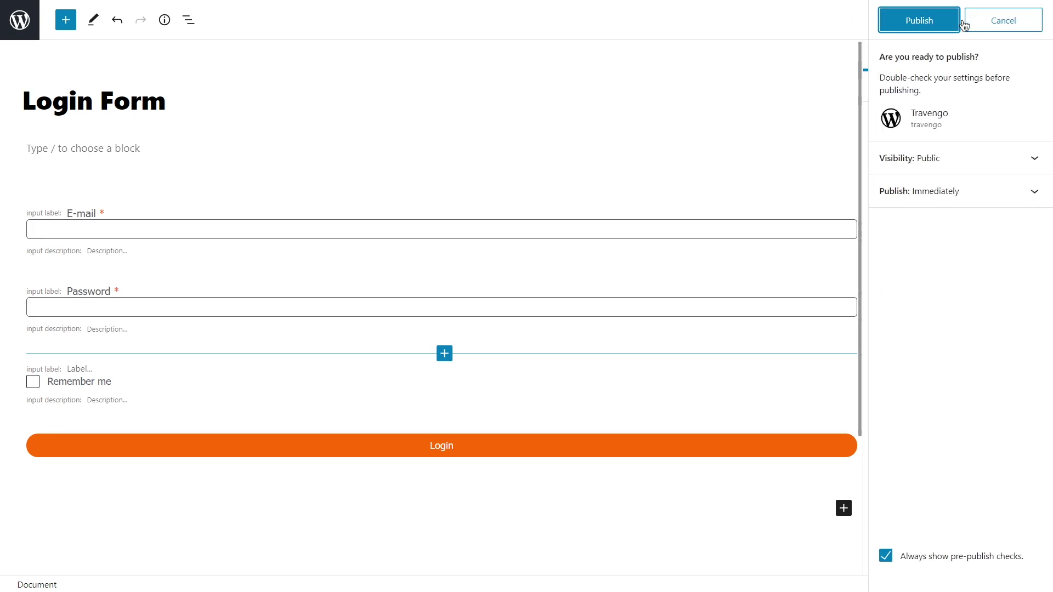
left_click(961, 22)
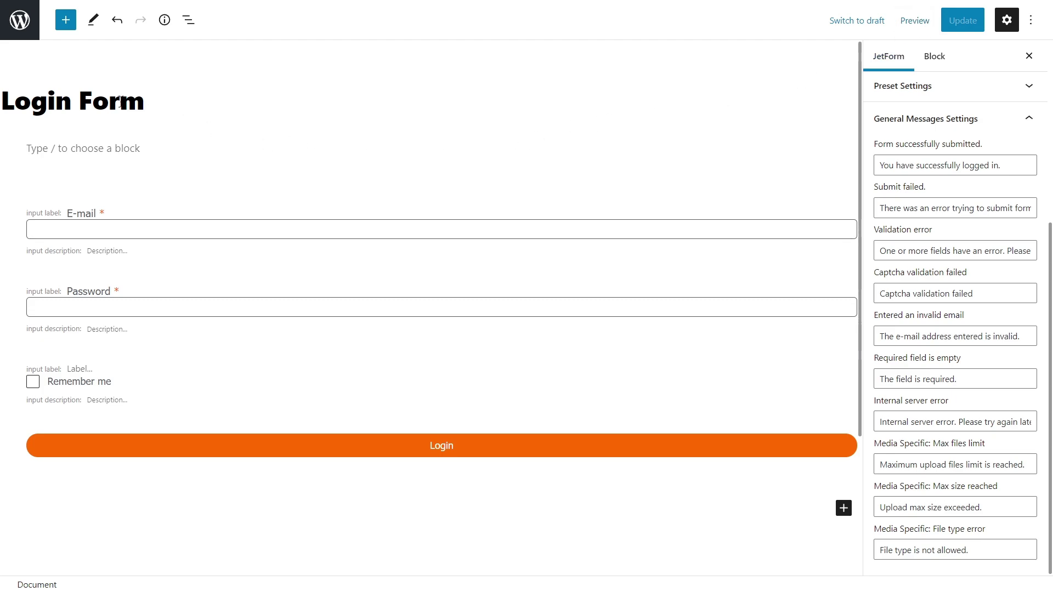
left_click(20, 22)
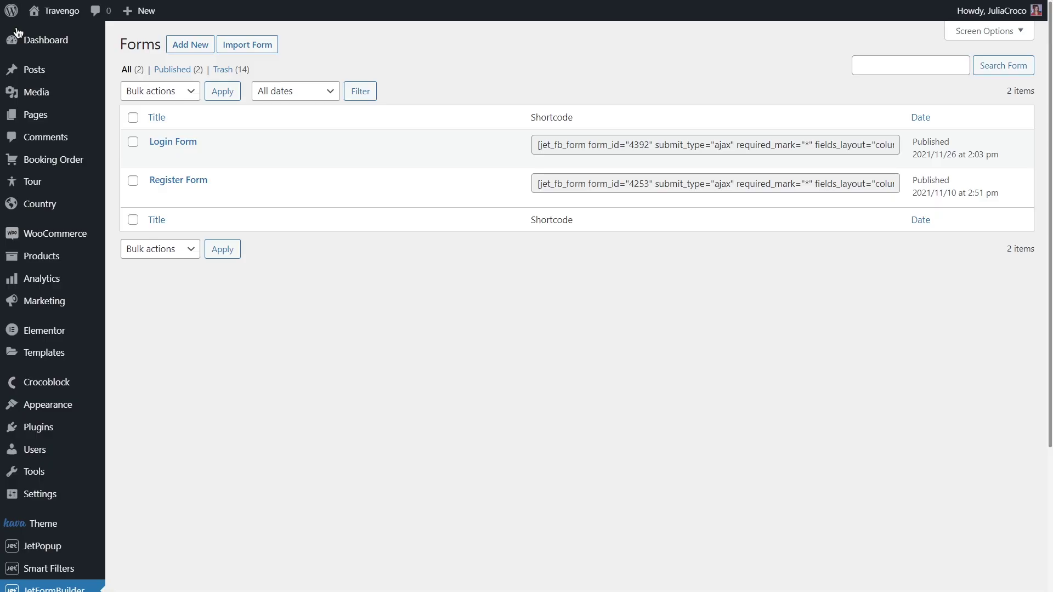
Create a new page and insert a JetForm block into it.
mouse_move(83, 115)
left_click(173, 119)
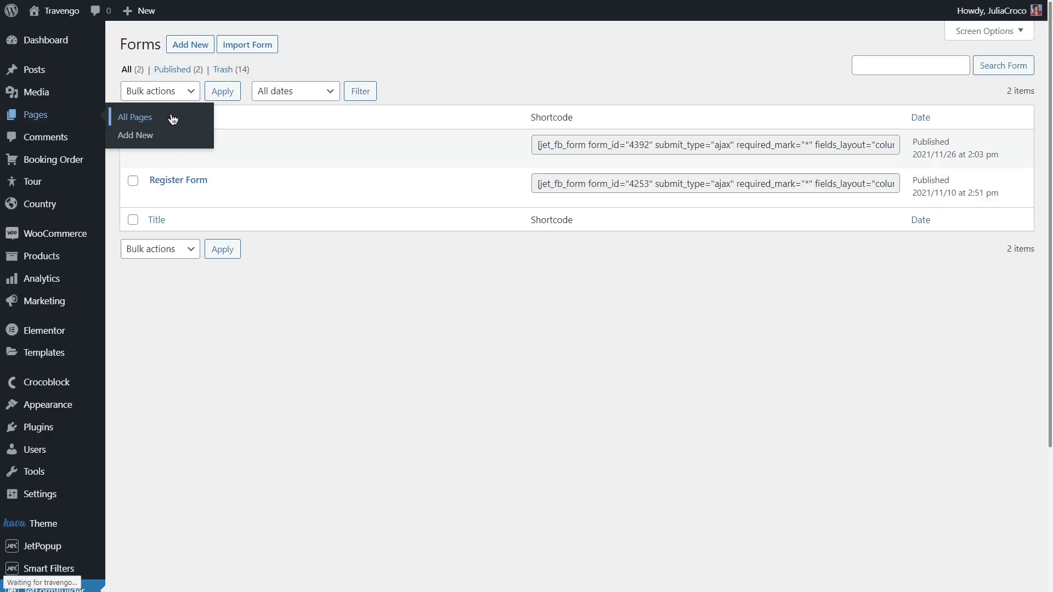
left_click(188, 42)
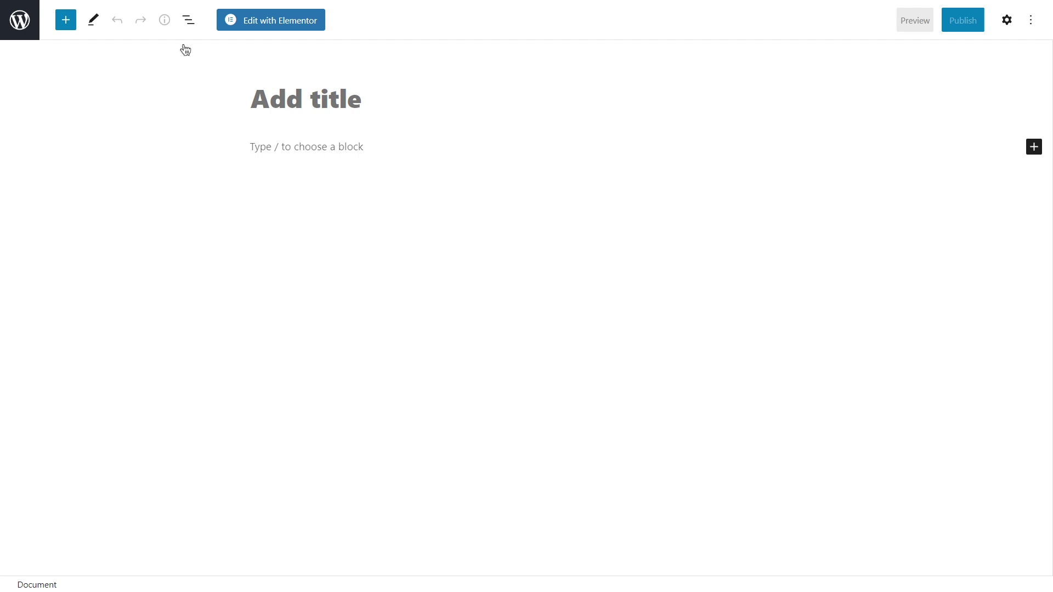
left_click(65, 20)
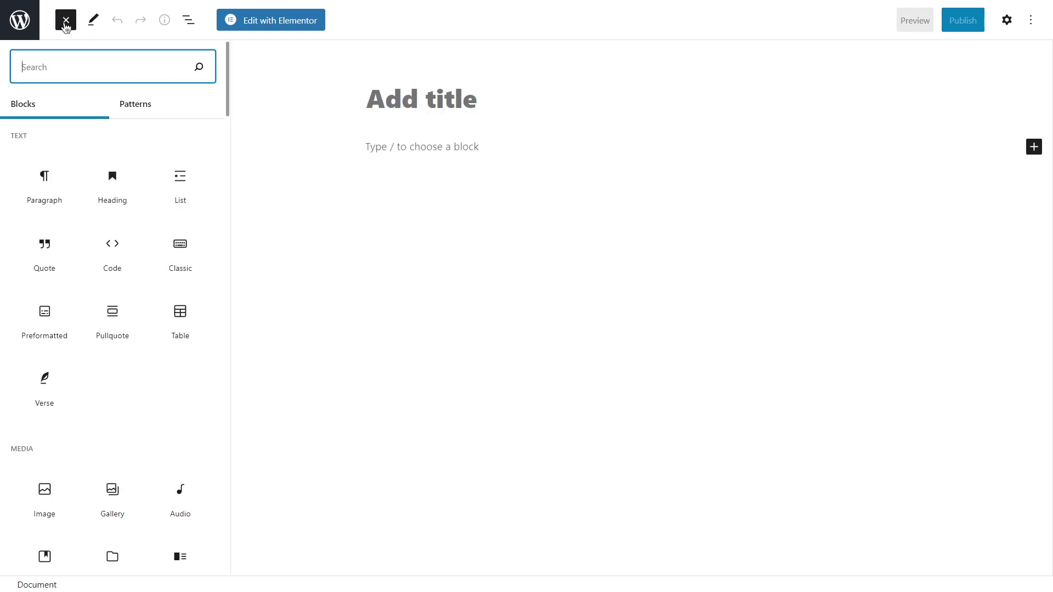
type("jetform")
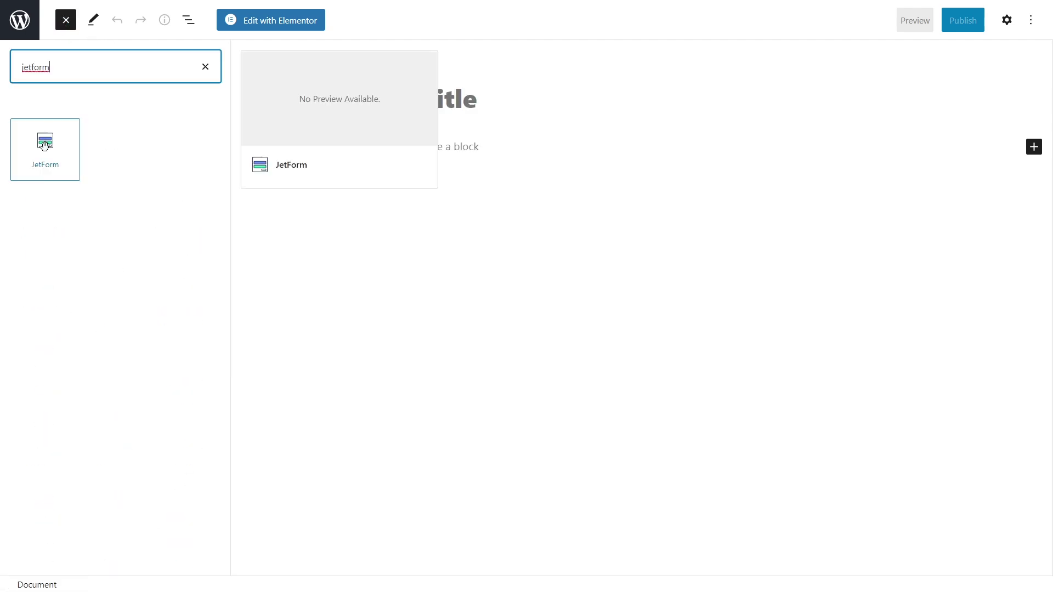
left_click(44, 143)
Set the JetForm block to show the Login Form, then switch to Elementor.
left_click(981, 20)
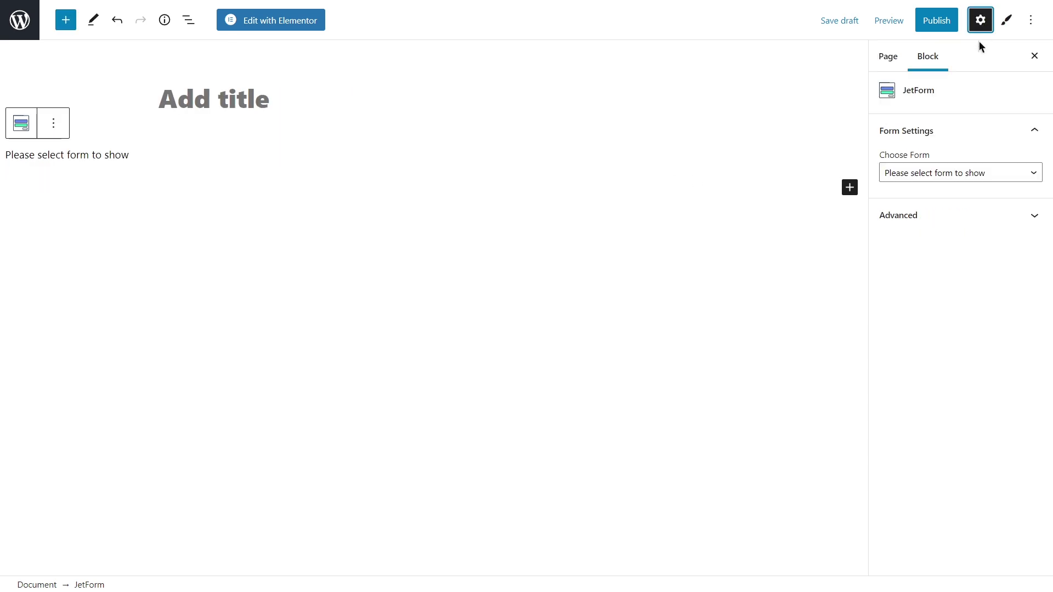
left_click(953, 171)
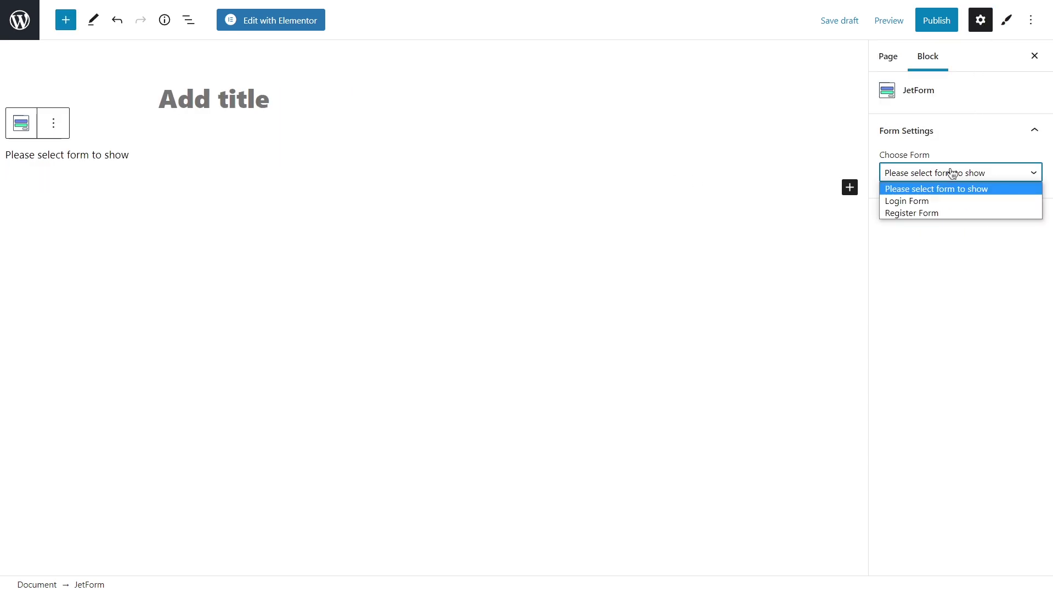
left_click(950, 199)
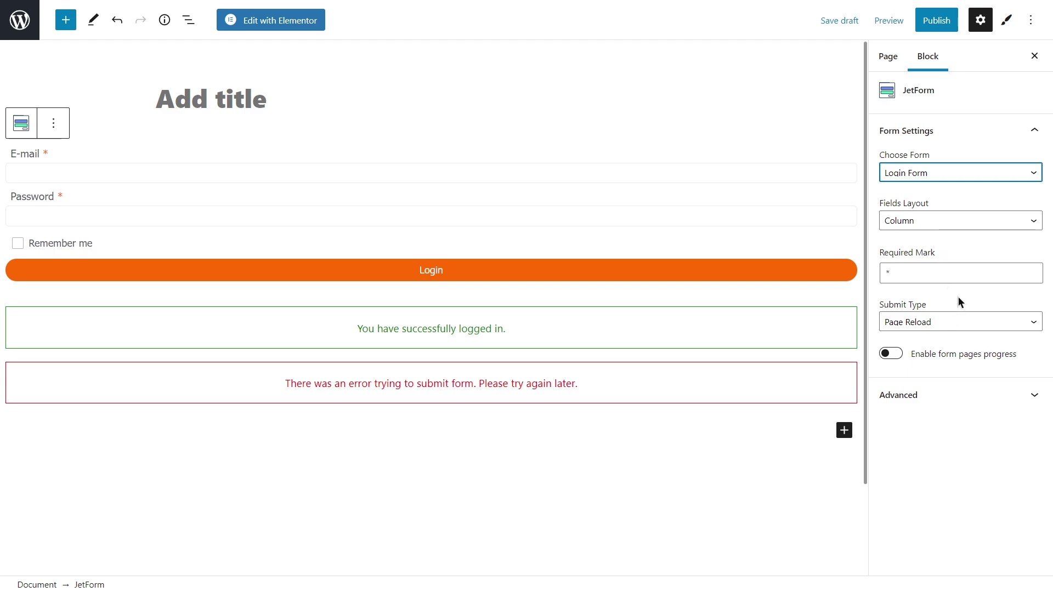
left_click(1008, 21)
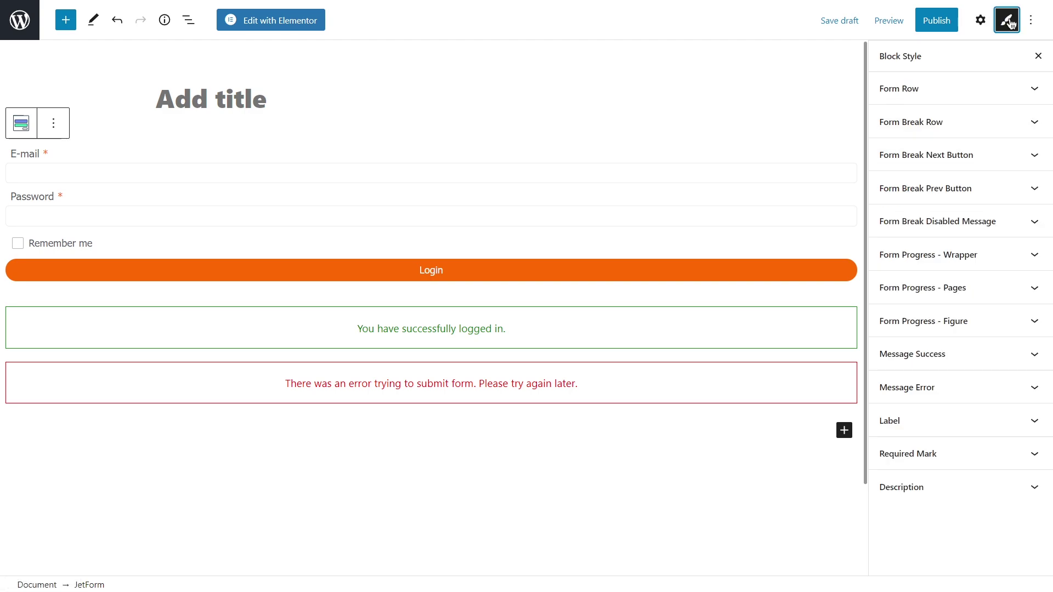
left_click(1012, 23)
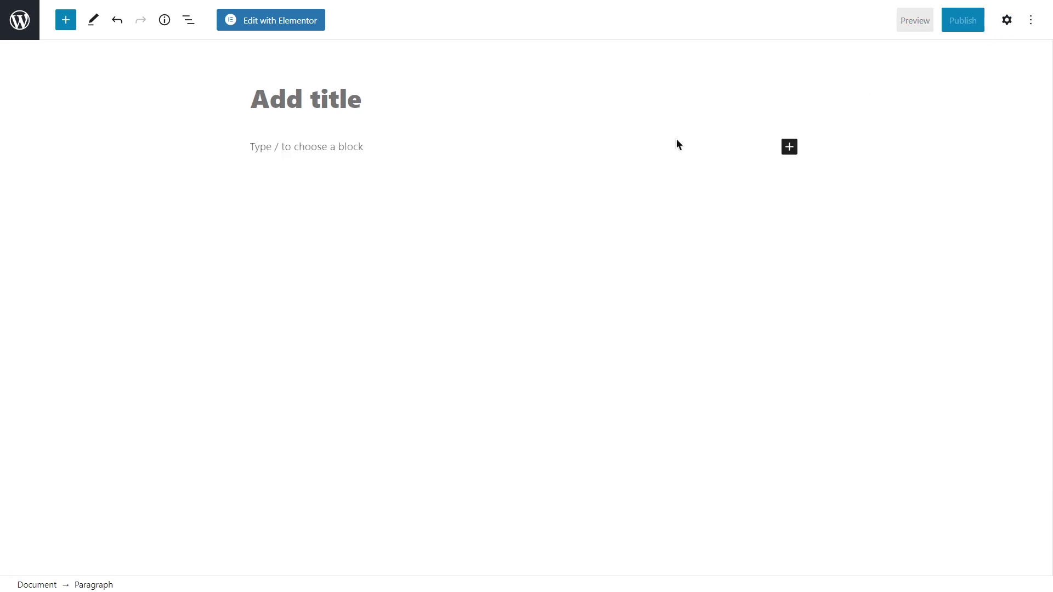
left_click(294, 20)
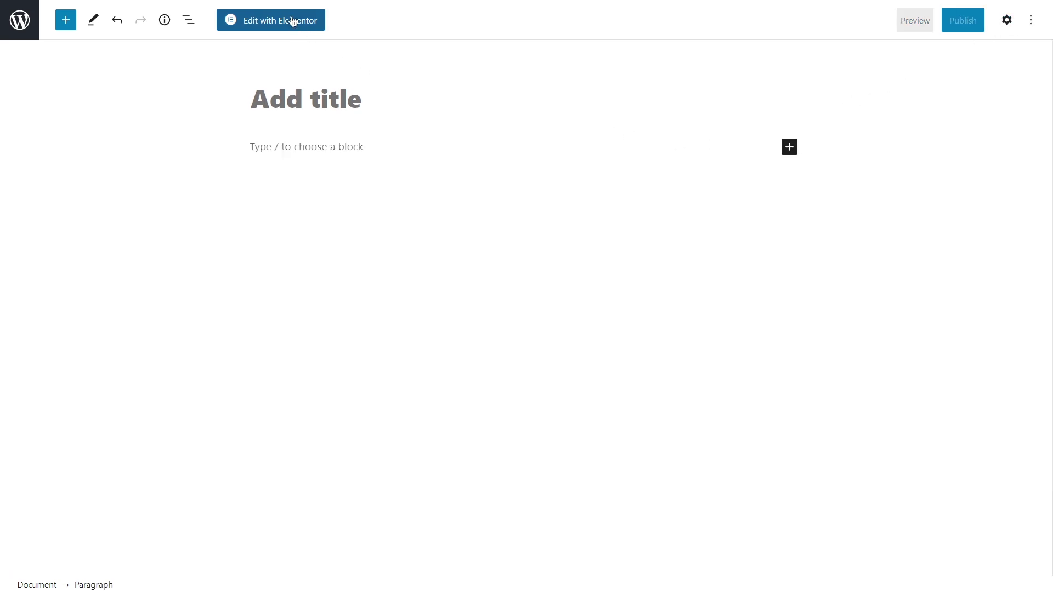
Hide the page title and add a JetForm widget showing the Login Form.
left_click(12, 579)
left_click(168, 280)
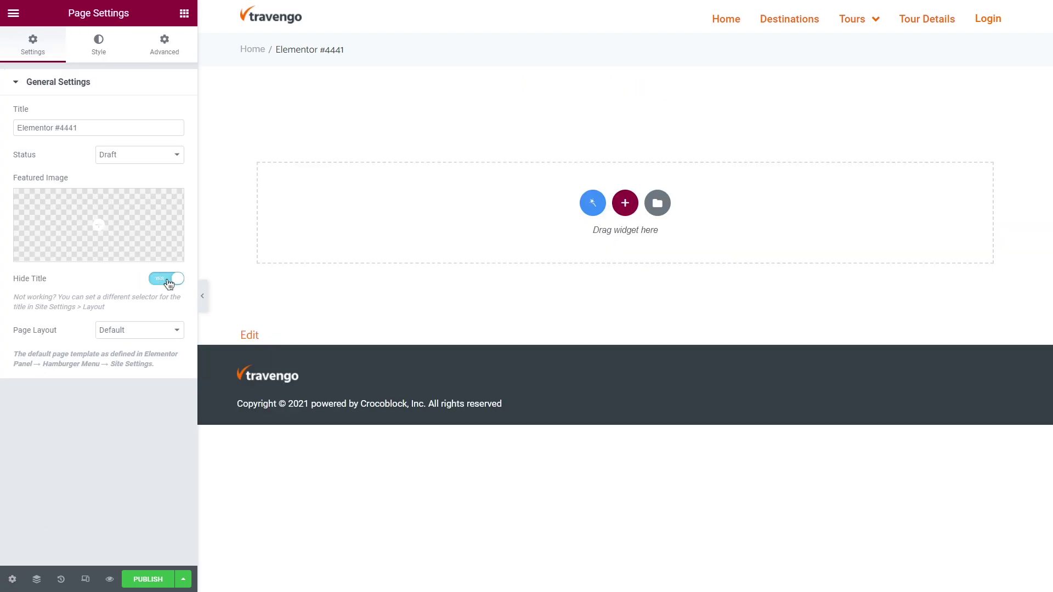
left_click(184, 13)
type("j")
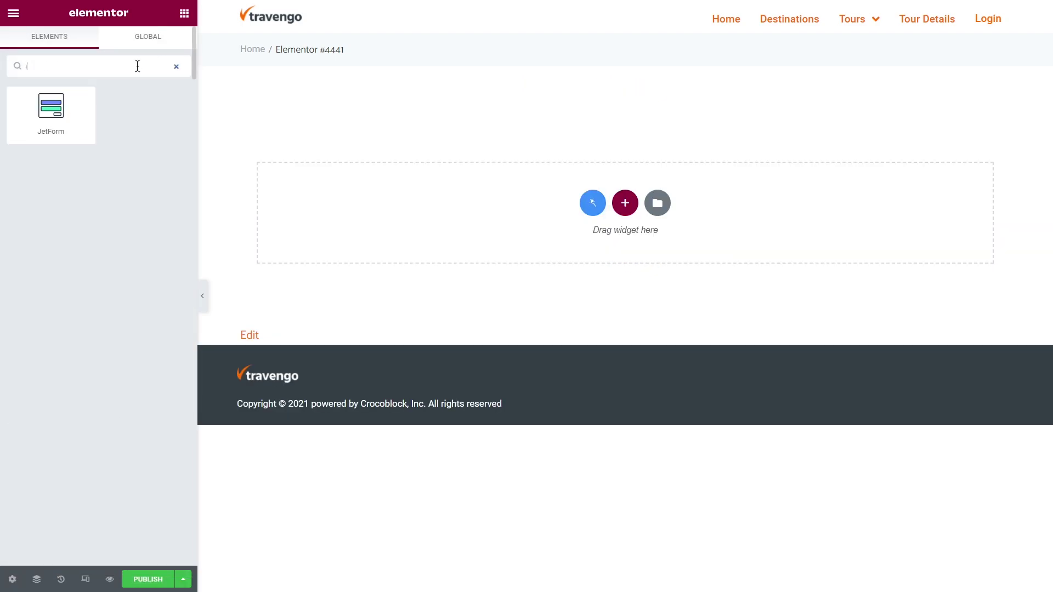
type("etf")
left_click_drag(90, 99, 337, 192)
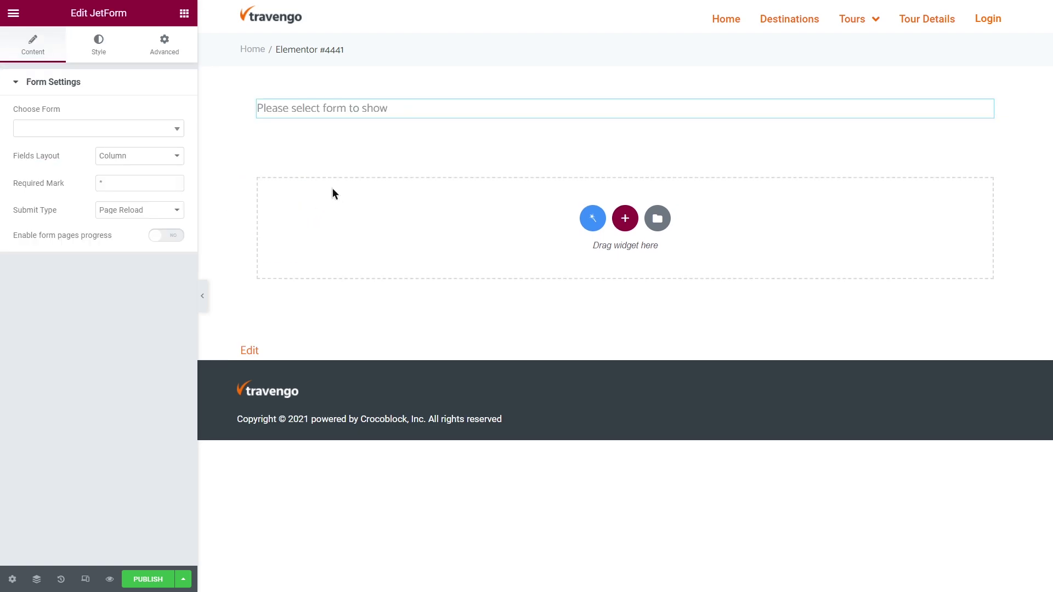
left_click(156, 128)
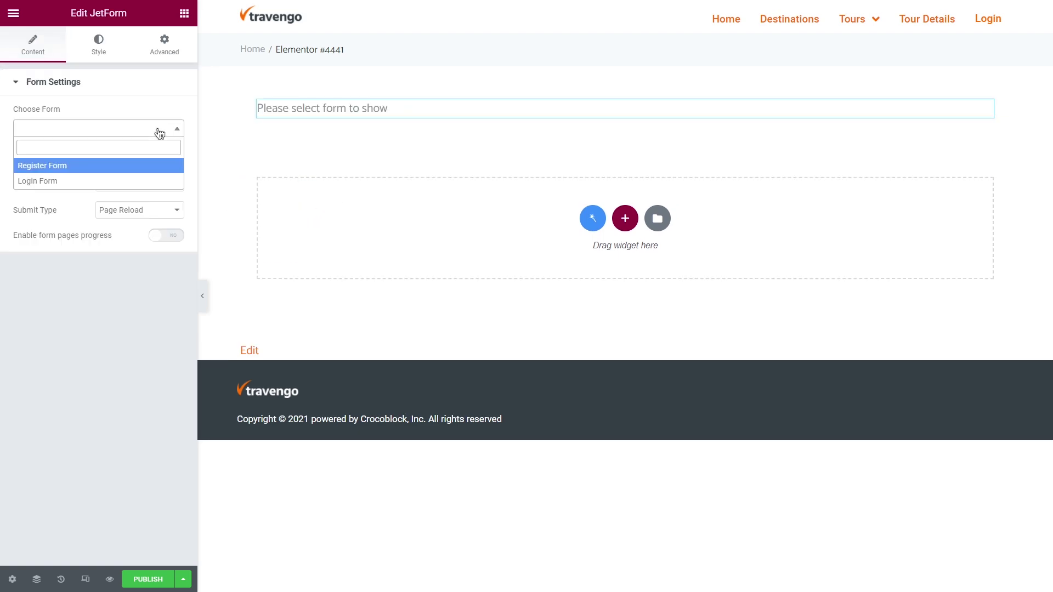
left_click(148, 181)
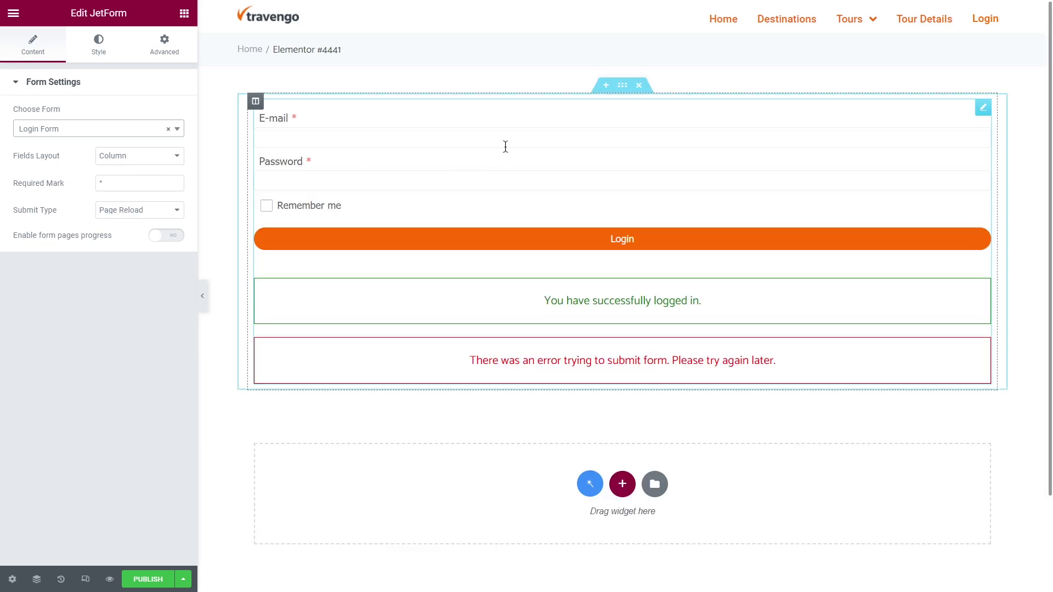
Set the section's custom width to 500 and bring up the form widget's Style options.
left_click(623, 85)
left_click(159, 156)
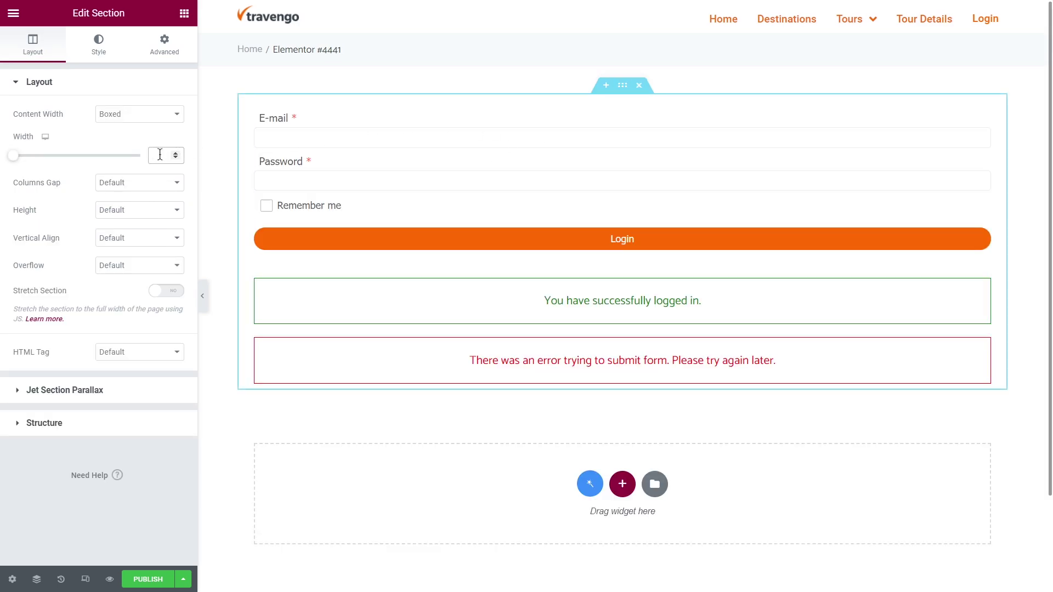
type("500")
left_click(536, 121)
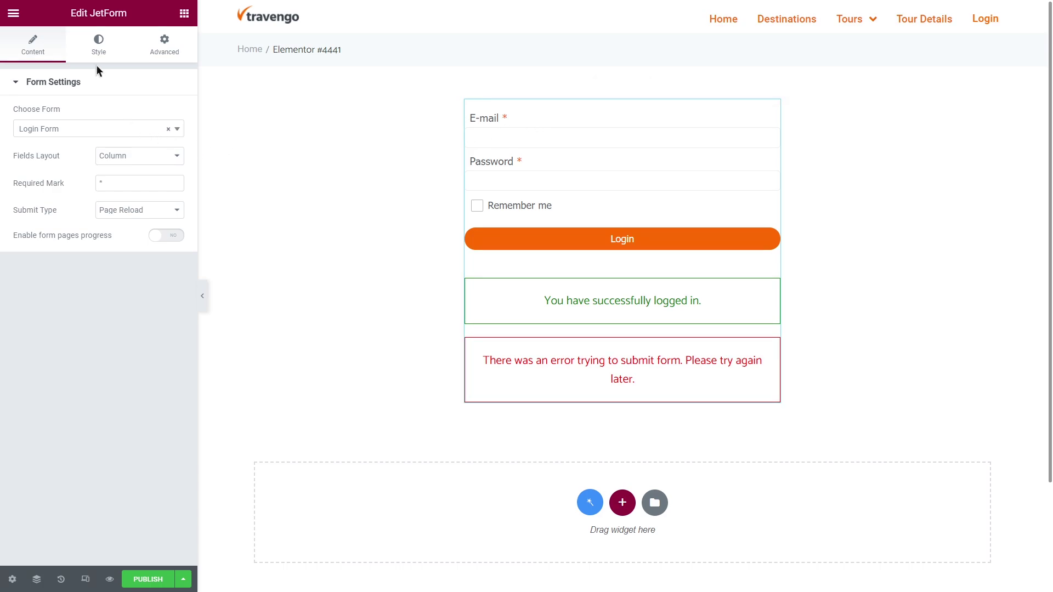
left_click(97, 52)
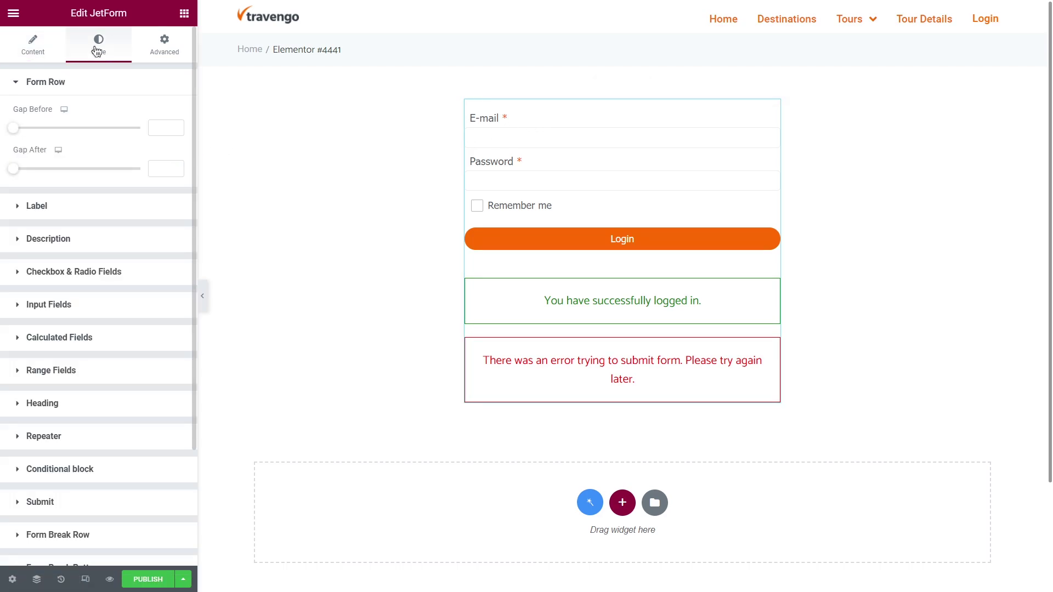
left_click(99, 82)
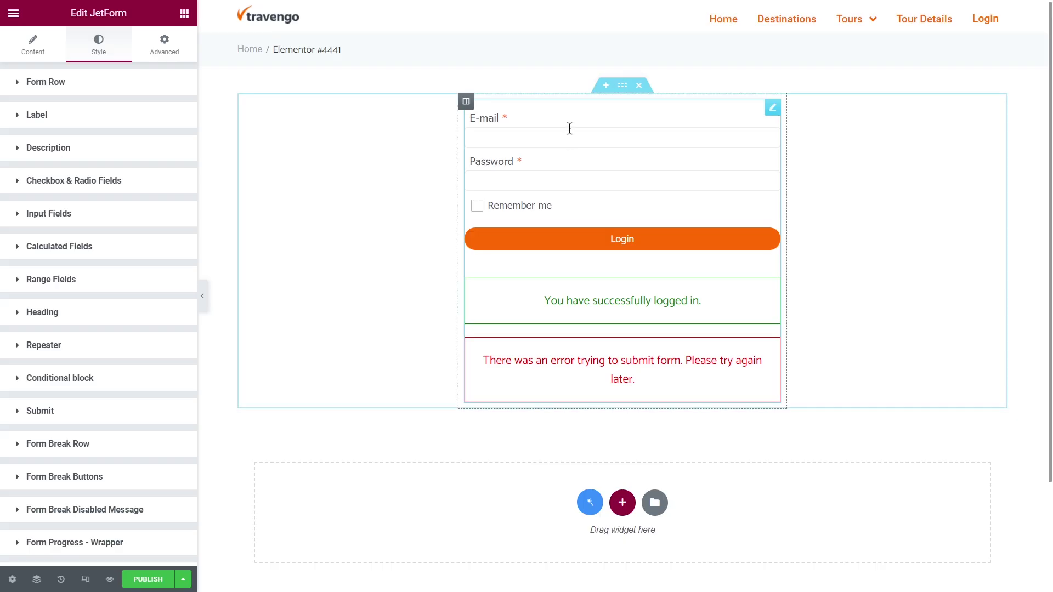
Delete the JetForm login widget from the Elementor page via its right-click menu.
right_click(570, 132)
left_click(583, 305)
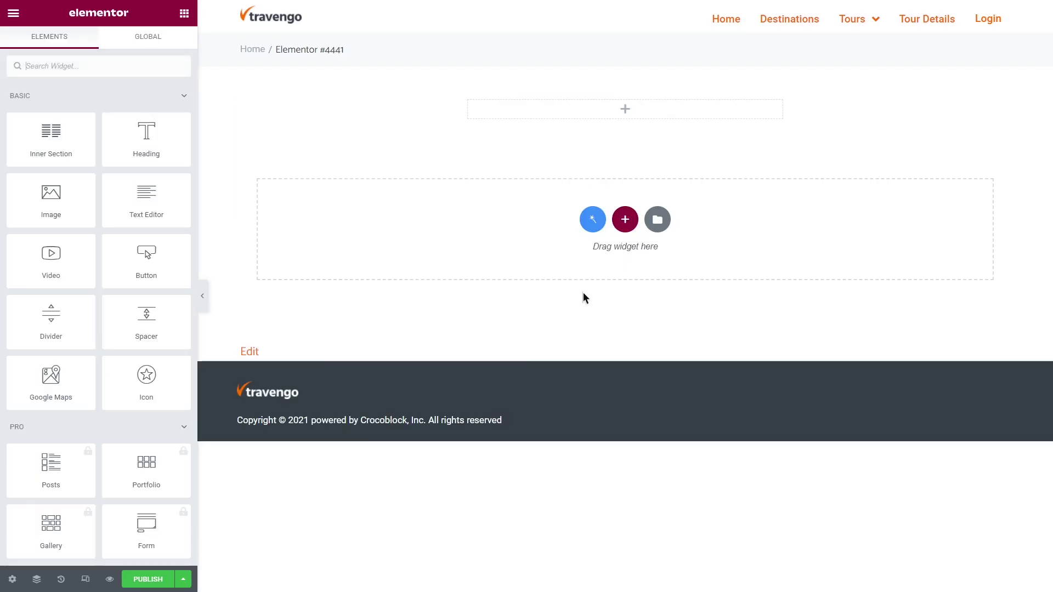
Drop a Shortcode widget into the top section and paste the Login Form shortcode into it.
left_click(137, 66)
type("shortc")
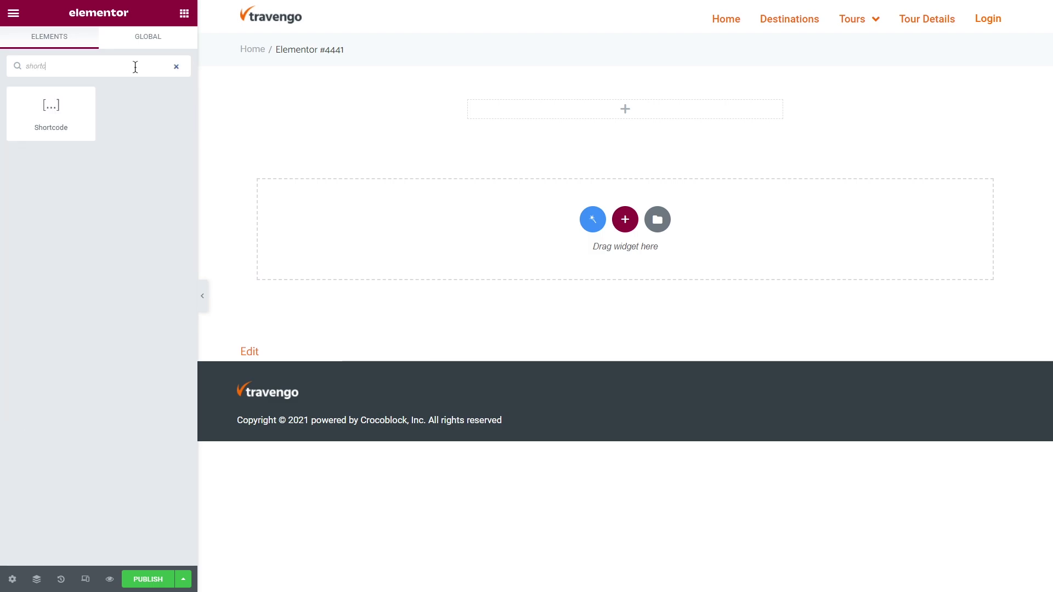
left_click_drag(79, 107, 502, 111)
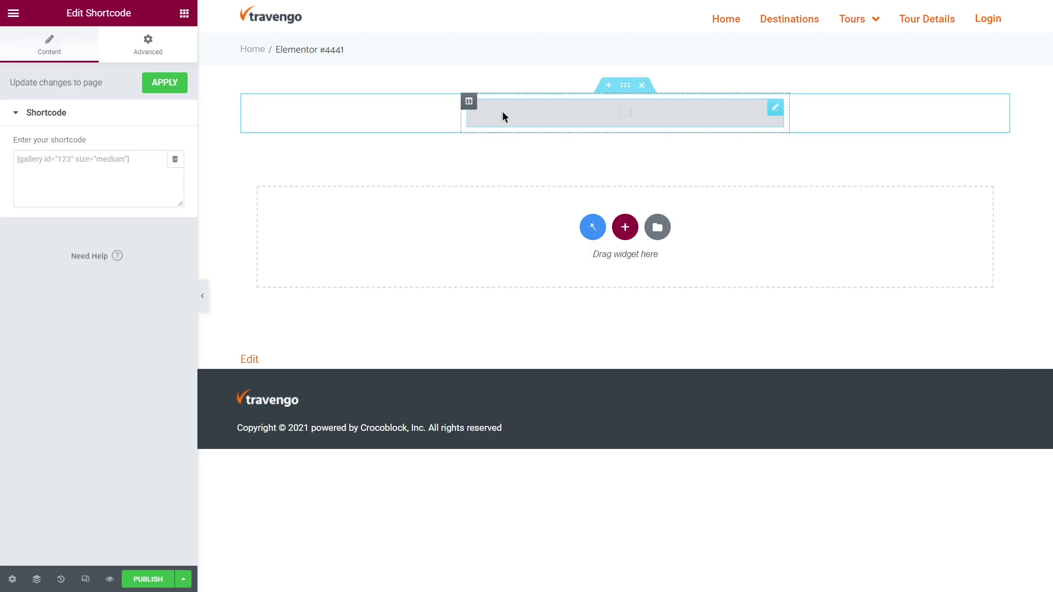
left_click(118, 160)
key("ctrl+v")
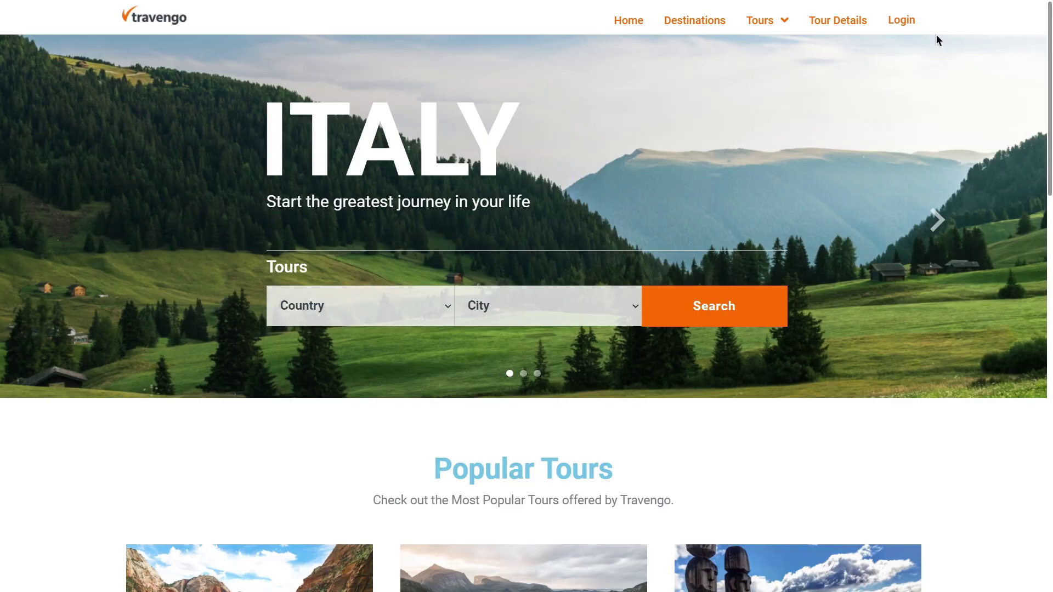
left_click(906, 22)
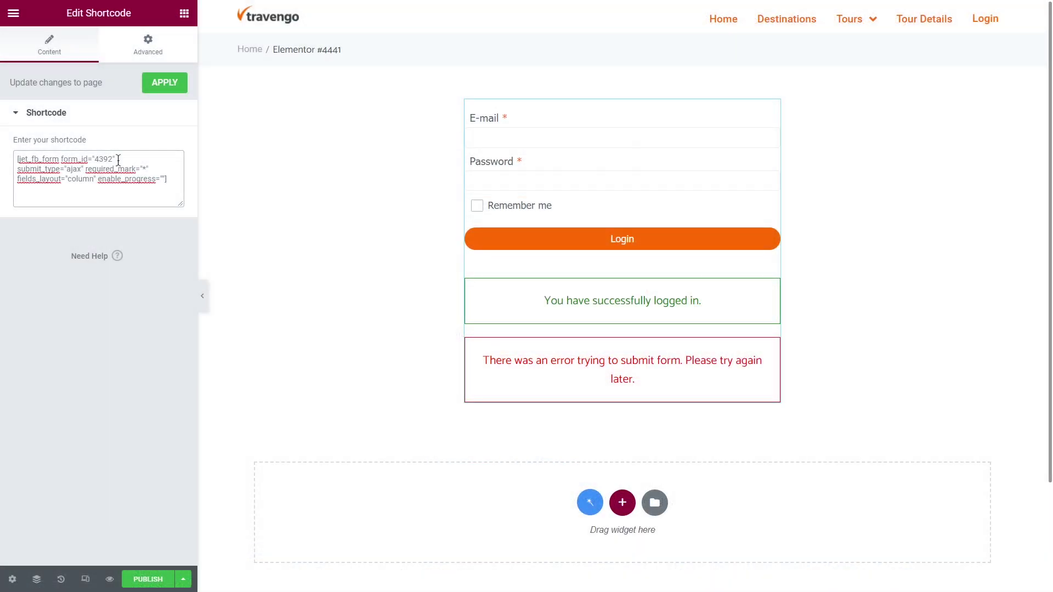
Exit Elementor back to the WordPress admin dashboard.
left_click(14, 13)
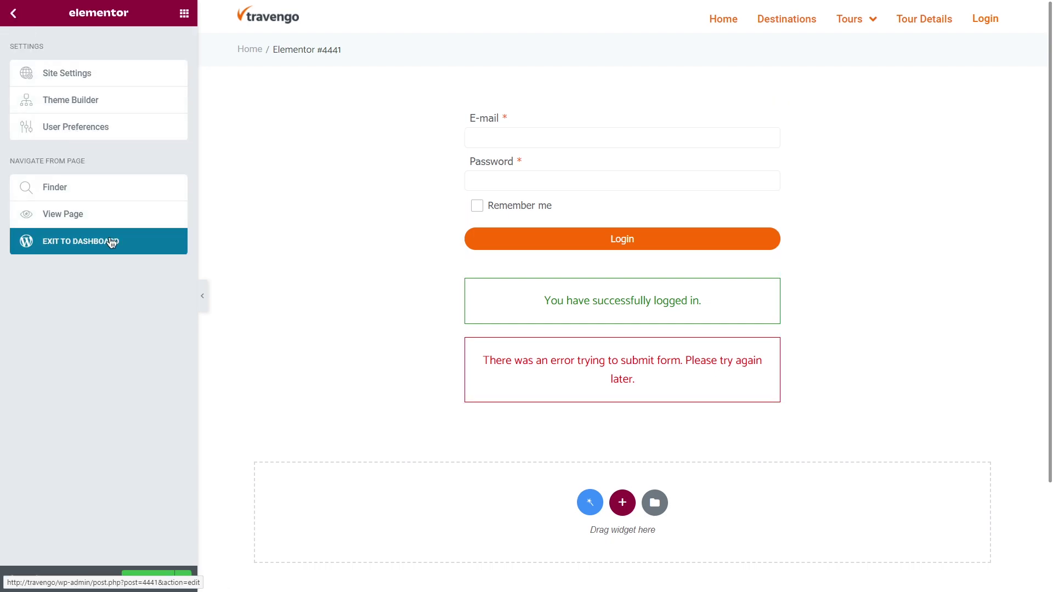
left_click(110, 241)
left_click(25, 25)
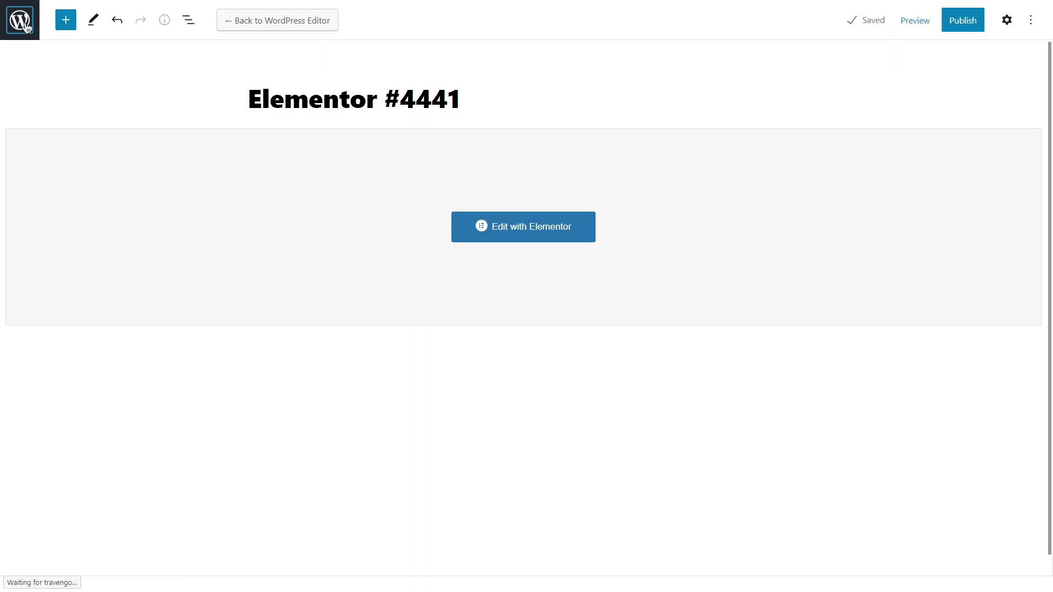
Create and publish a JetPopup titled 'Login Form Popup', then edit it with Elementor.
scroll(78, 294, "down", 3)
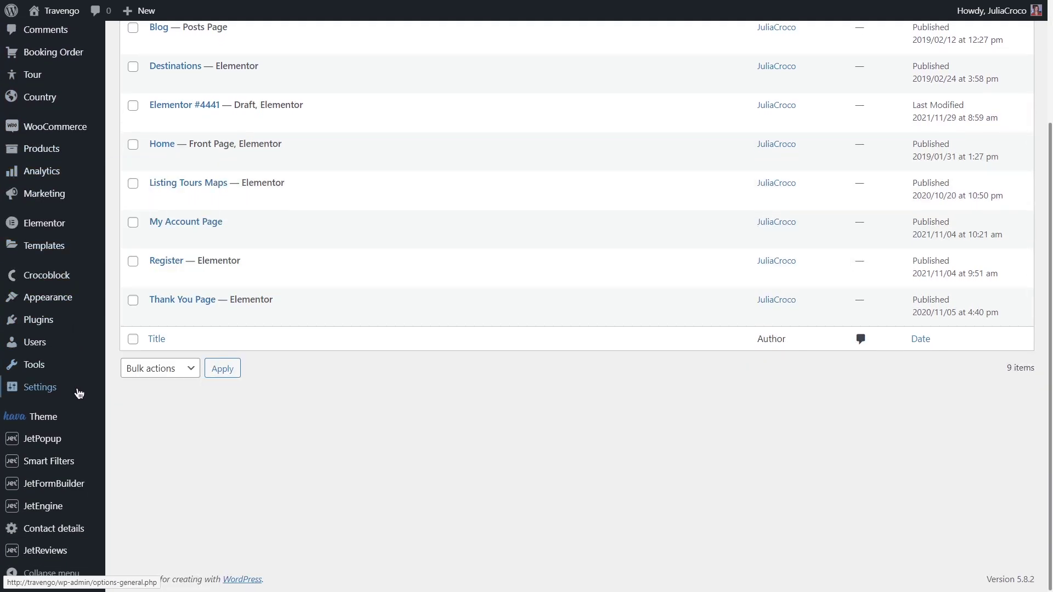
mouse_move(77, 442)
left_click(200, 460)
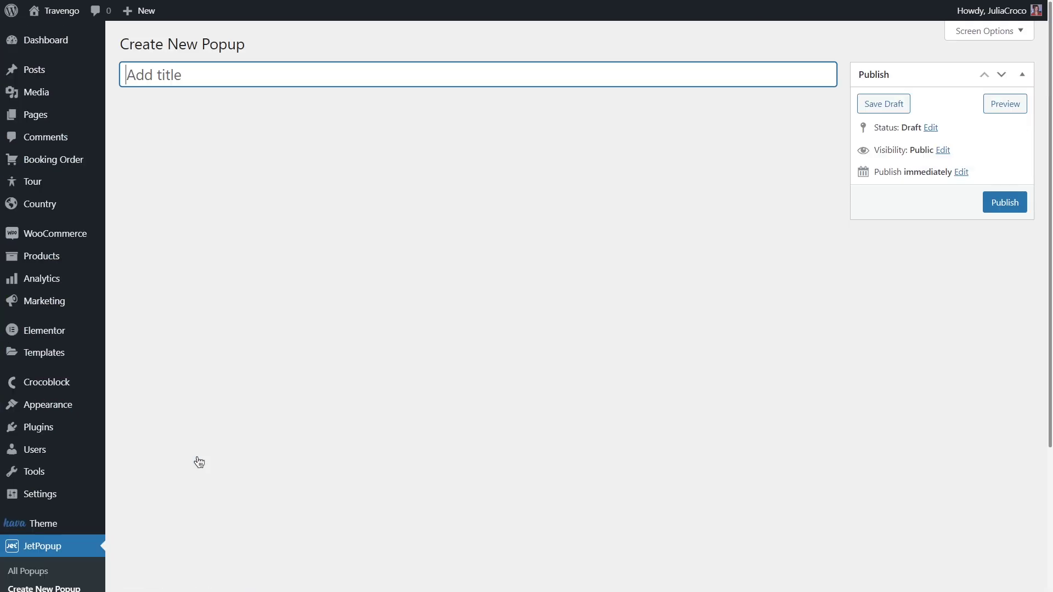
type("Login Form Popu")
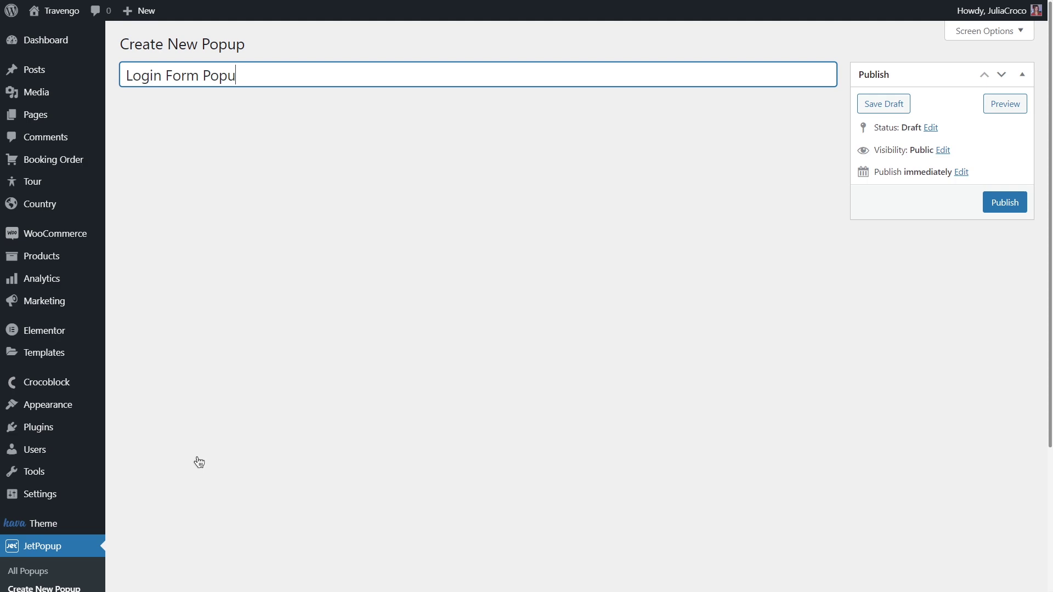
type("p")
left_click(992, 203)
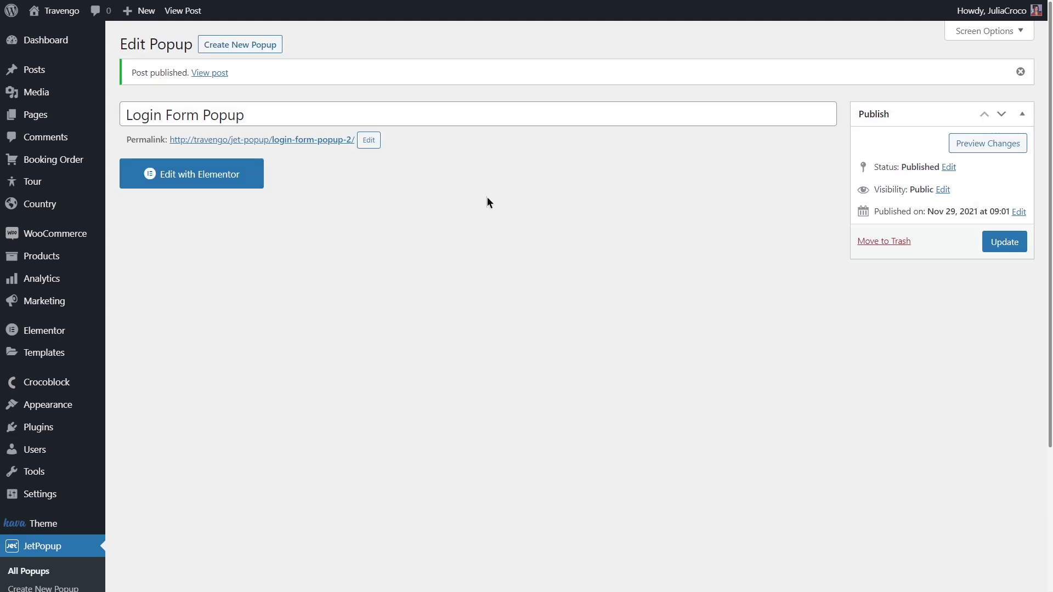
left_click(212, 174)
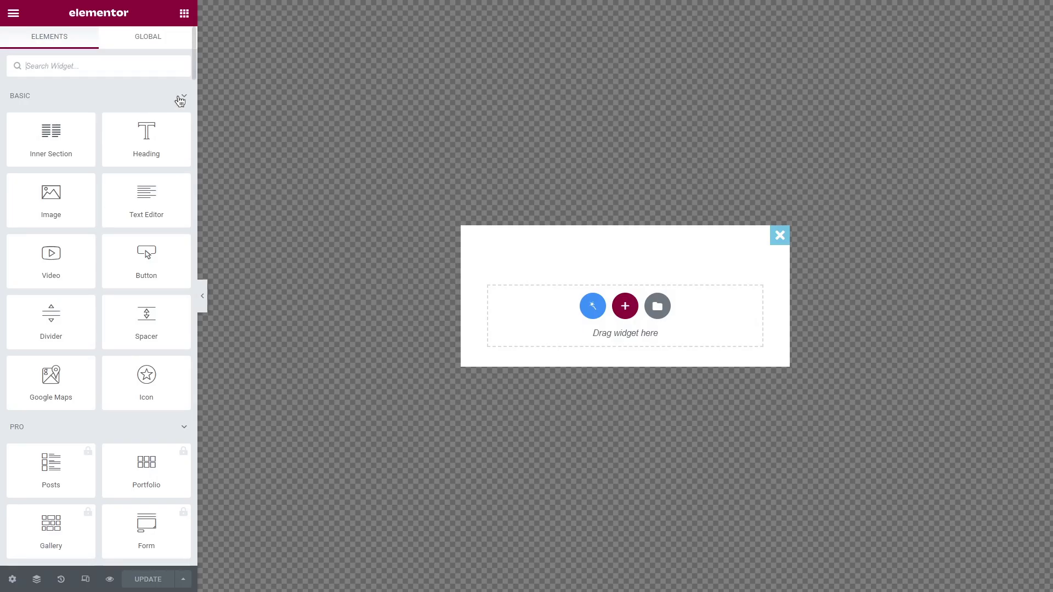
Add a Shortcode widget to the popup holding the pasted Login Form shortcode.
type("shortcode")
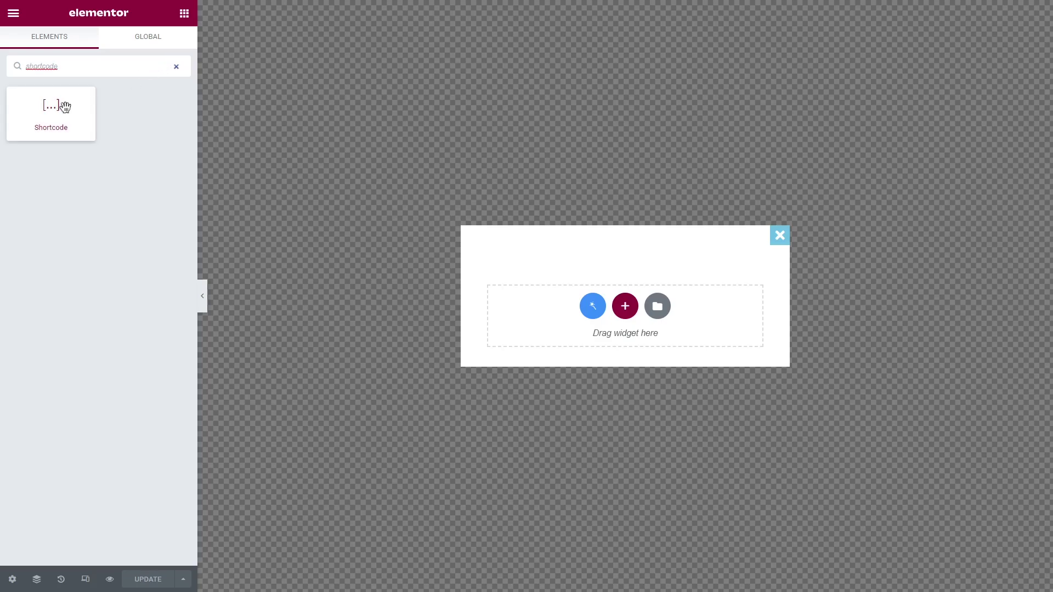
left_click_drag(64, 106, 522, 312)
left_click(150, 158)
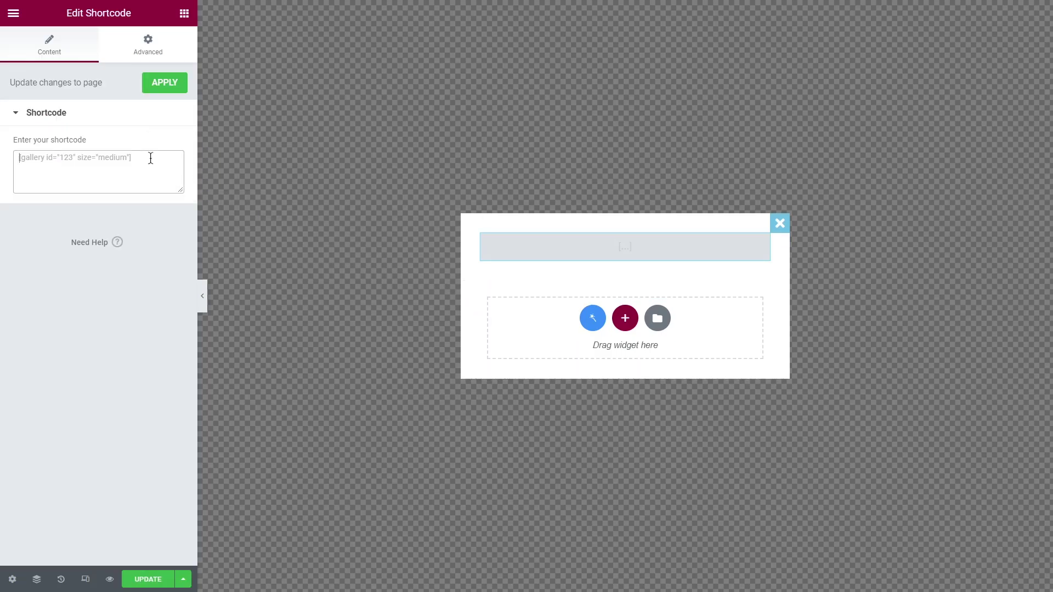
key("ctrl+v")
Give the popup container a classic translucent white background colour.
left_click(12, 579)
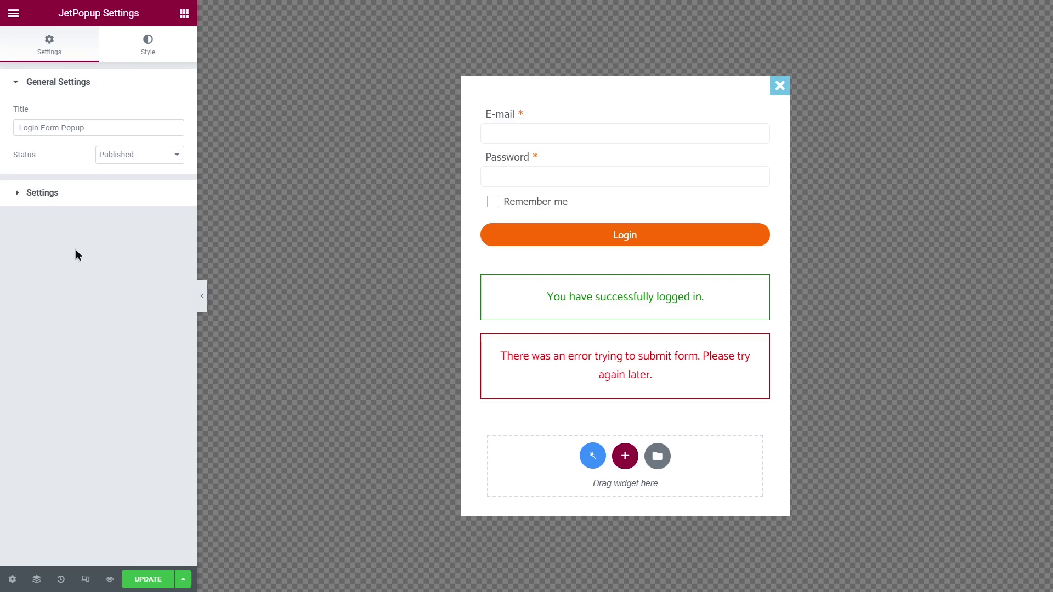
left_click(148, 44)
left_click(59, 114)
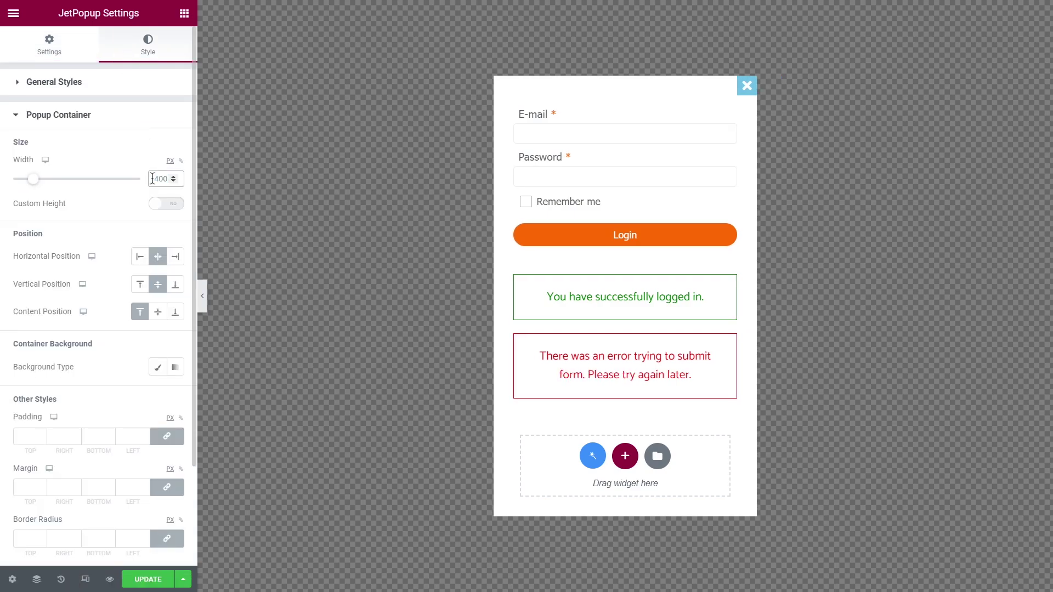
left_click(157, 367)
left_click(175, 395)
type("#FFFFFFE0")
Style the close button: classic orange background, icon size 17, box size 22, border radius 4.
scroll(126, 399, "down", 6)
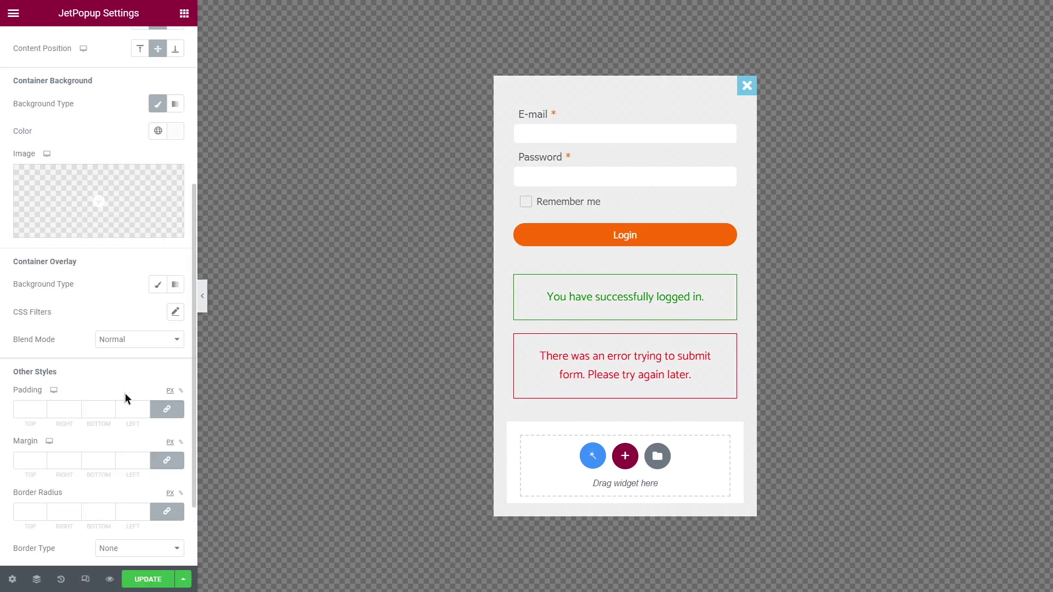
left_click(141, 517)
left_click(175, 357)
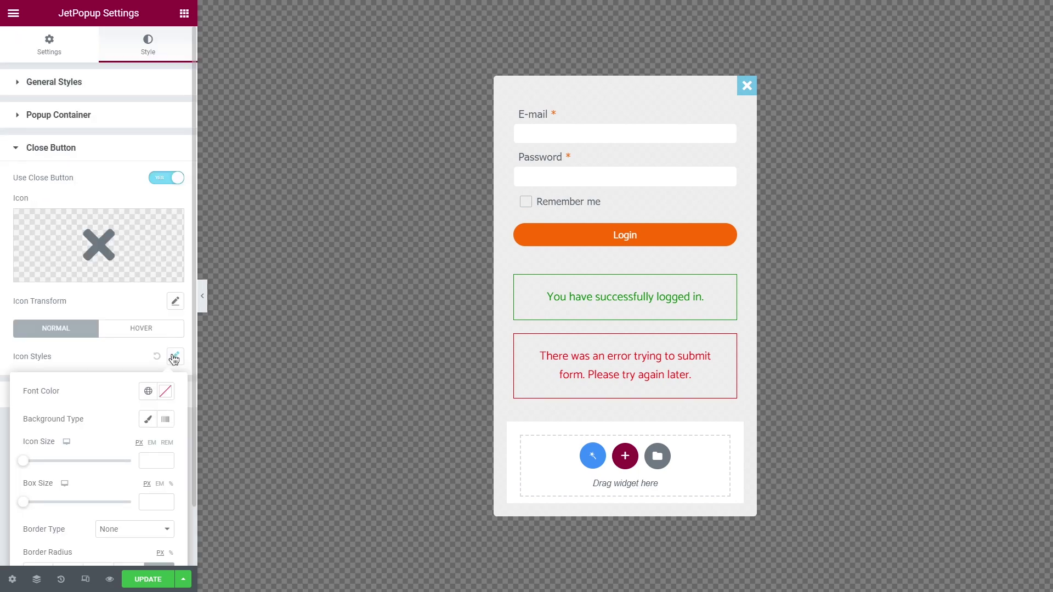
left_click(147, 419)
left_click(148, 447)
left_click(82, 336)
scroll(126, 417, "down", 2)
left_click(157, 394)
type("17")
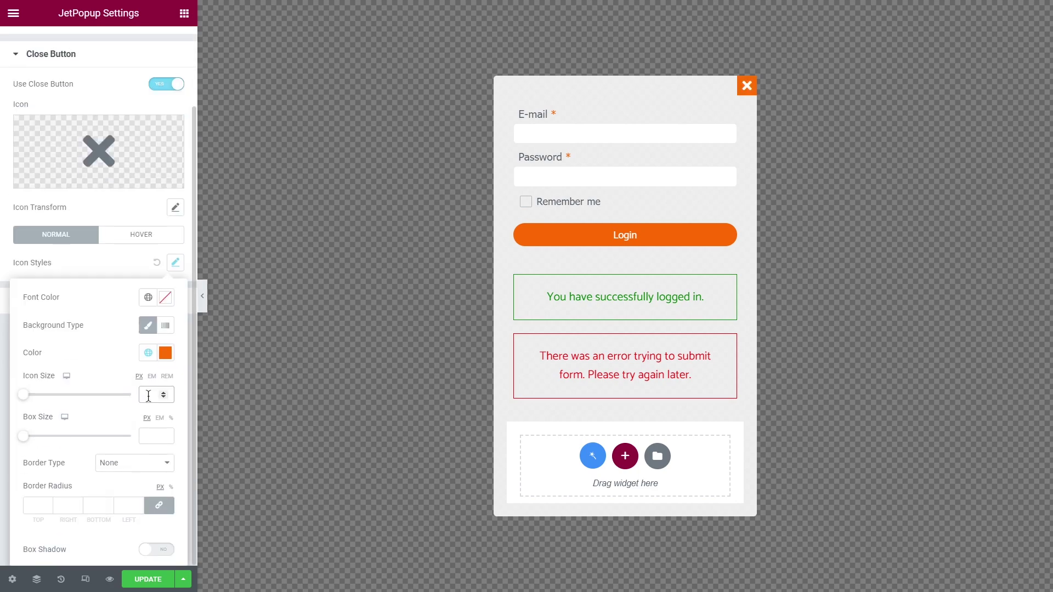
left_click(156, 436)
type("22")
left_click(129, 505)
type("4")
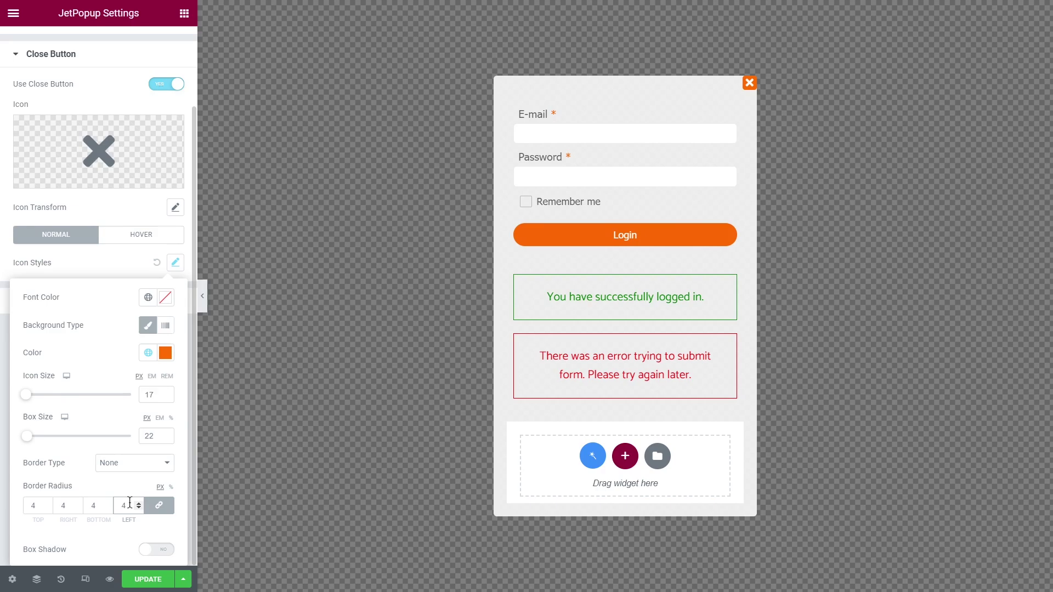
Add a 'Login' heading at the top of the popup with a divider below it.
left_click(185, 13)
left_click_drag(146, 141, 585, 97)
type("Login")
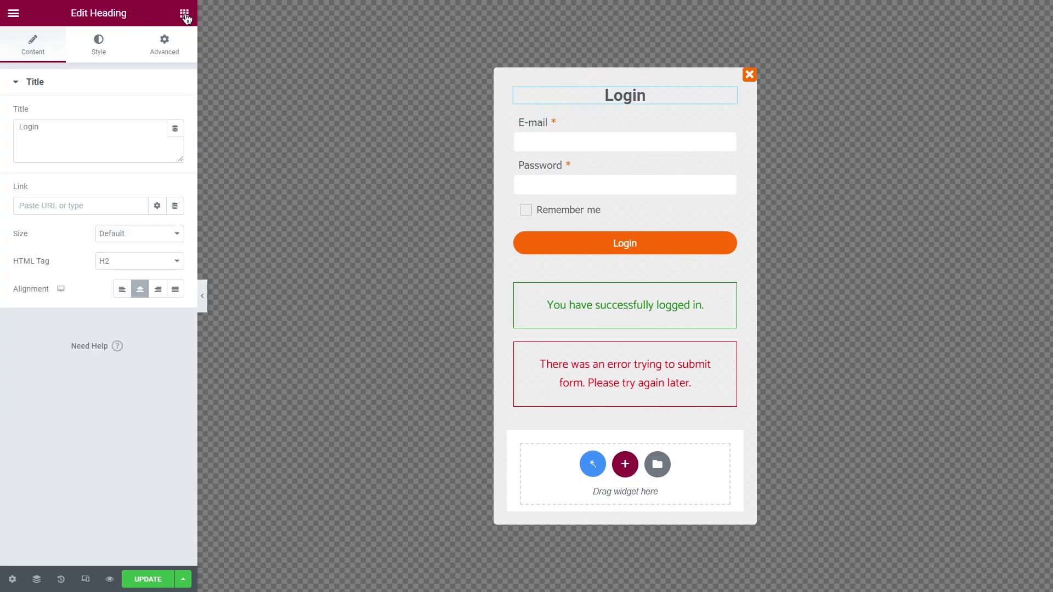
left_click(185, 15)
left_click_drag(51, 320, 583, 103)
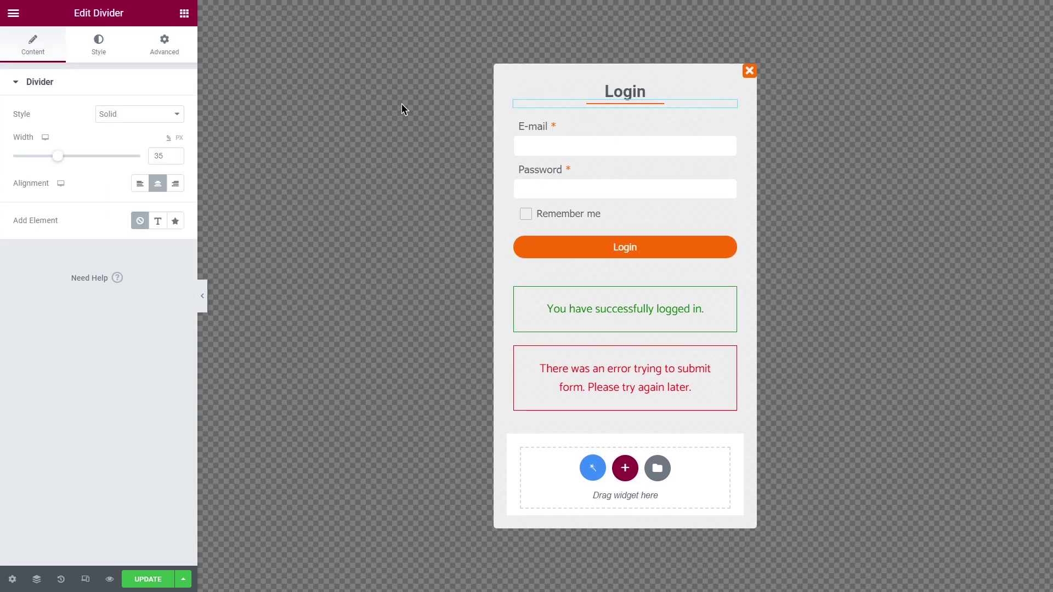
Add a Button widget below the form's error message in the popup.
left_click(184, 13)
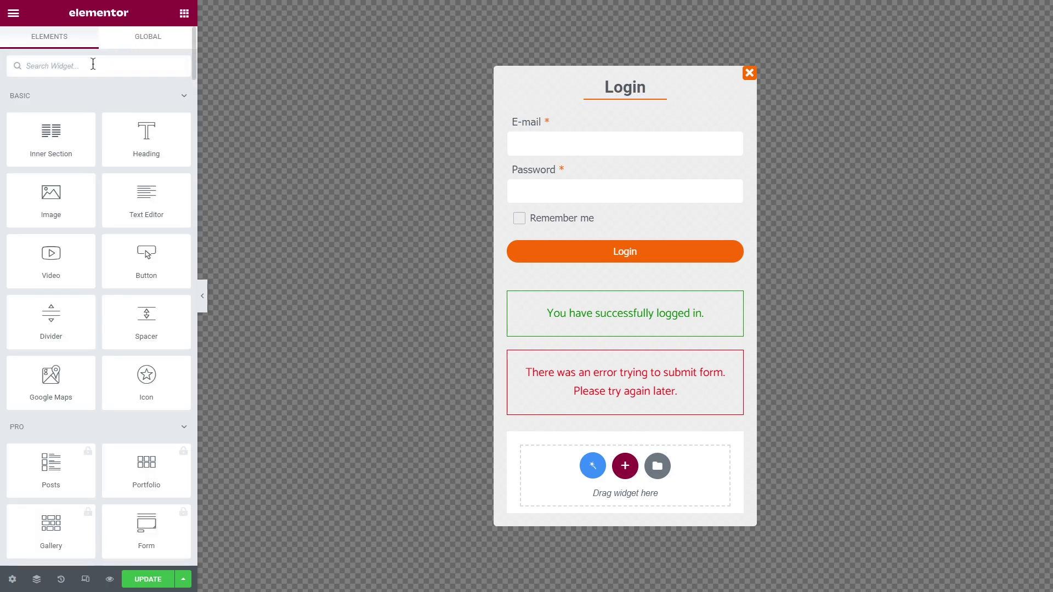
type("button")
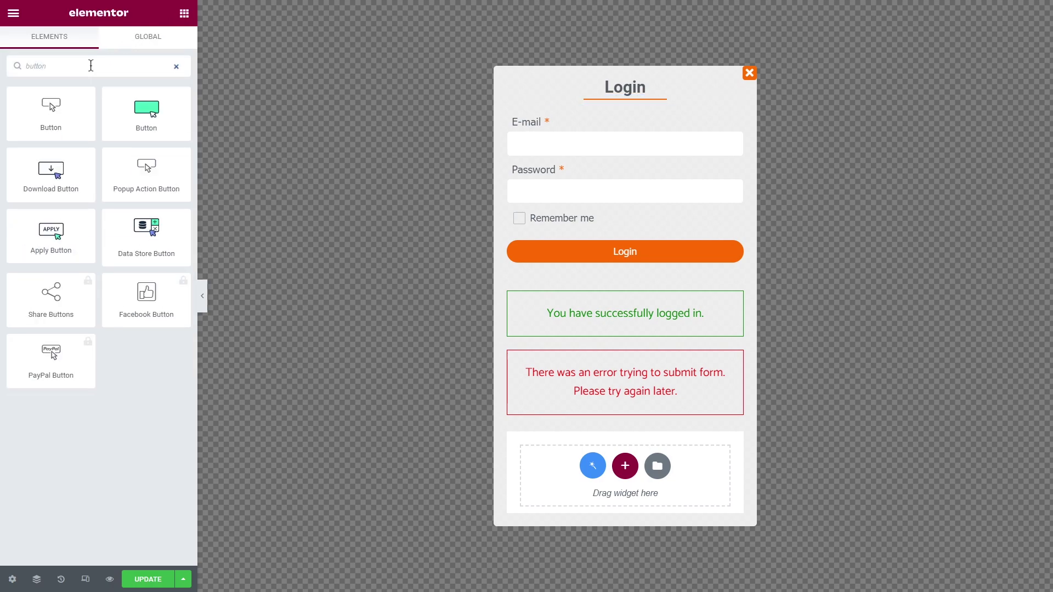
left_click_drag(138, 117, 550, 414)
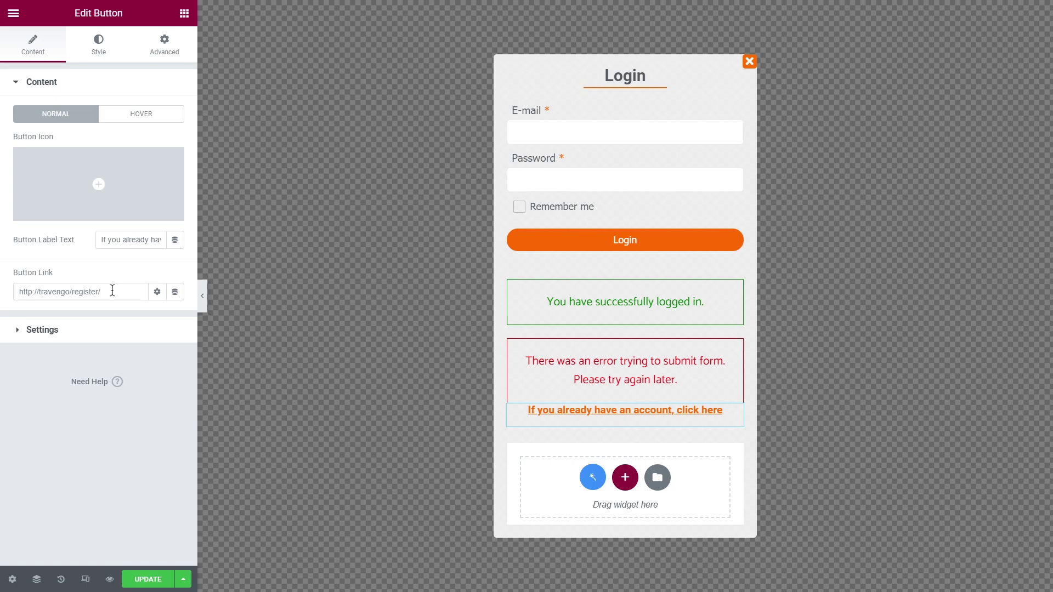
Enable Loading content with Ajax and Force Loading in popup settings, then update.
left_click(13, 580)
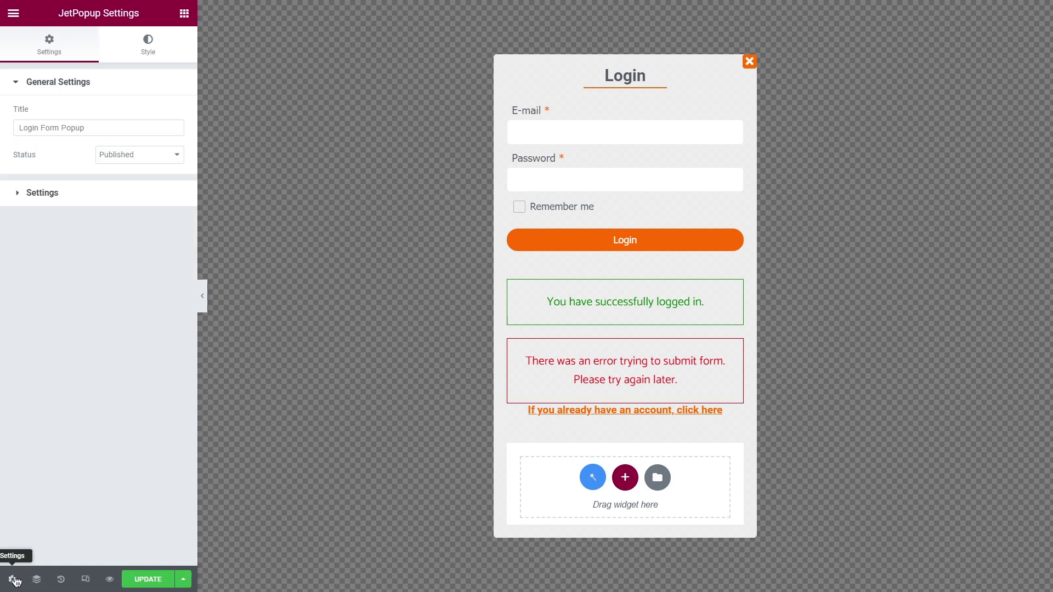
left_click(111, 192)
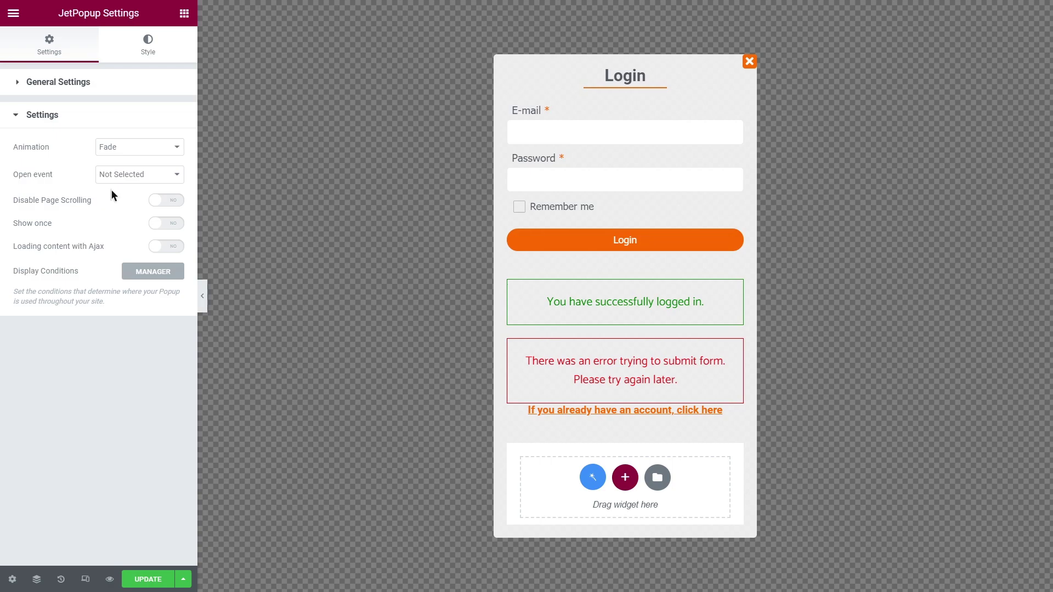
left_click(169, 247)
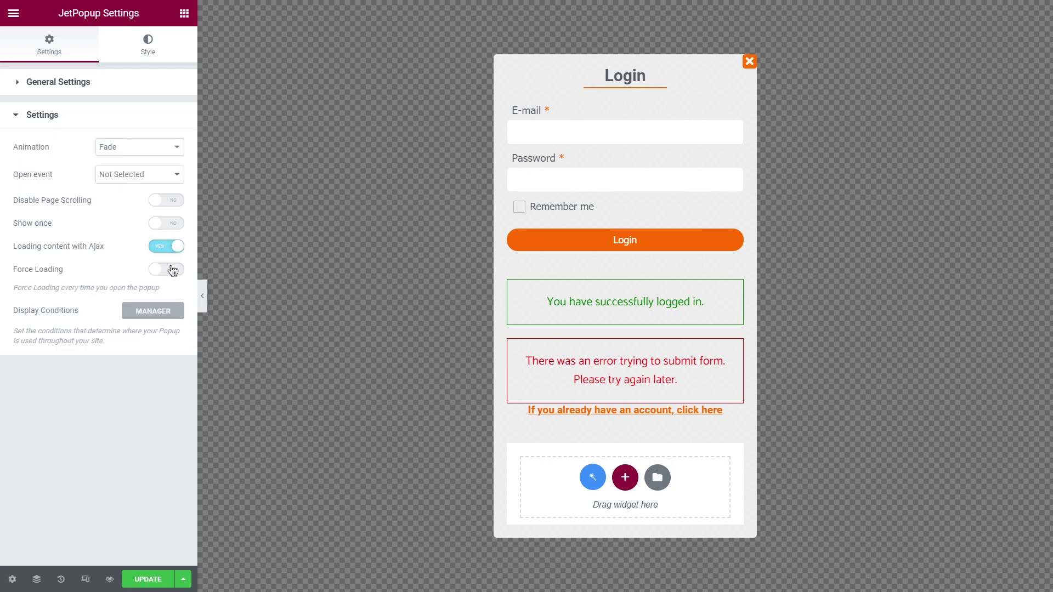
left_click(173, 271)
left_click(147, 579)
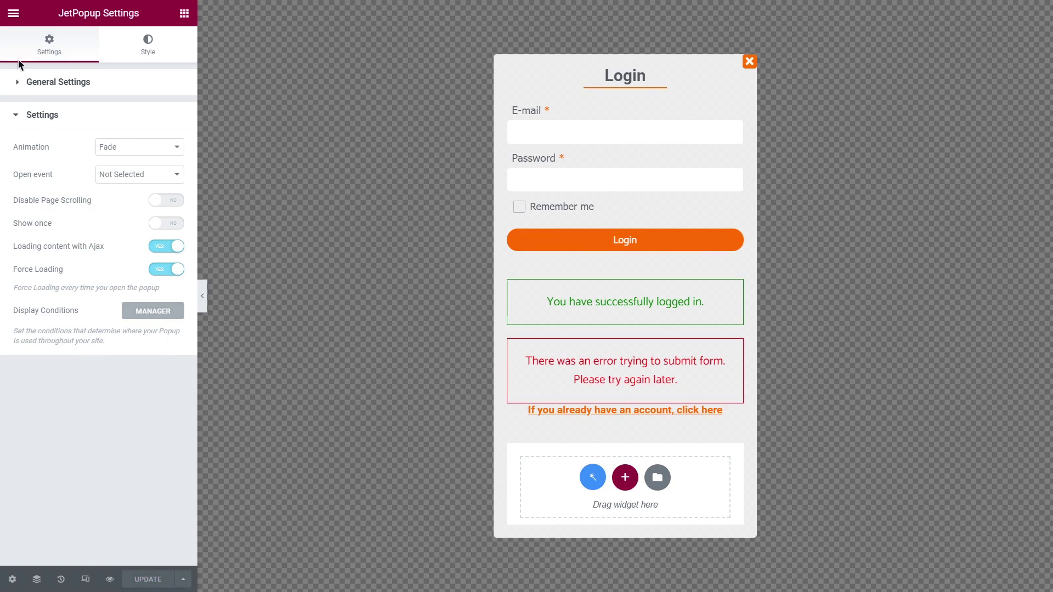
Exit to the dashboard and open the Header template from Crocoblock Theme Builder in Elementor.
left_click(13, 13)
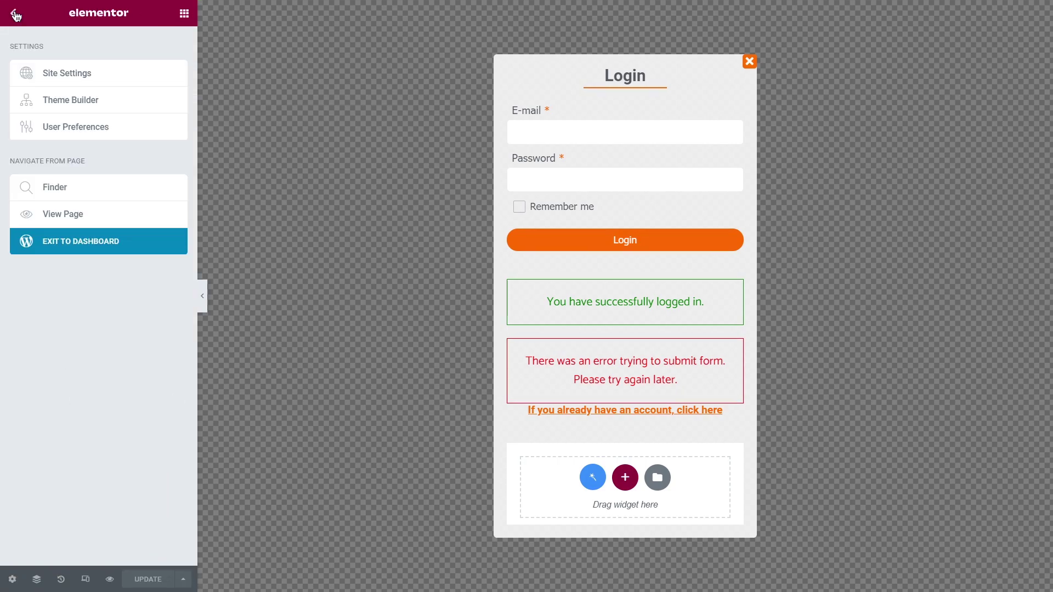
left_click(99, 247)
mouse_move(108, 389)
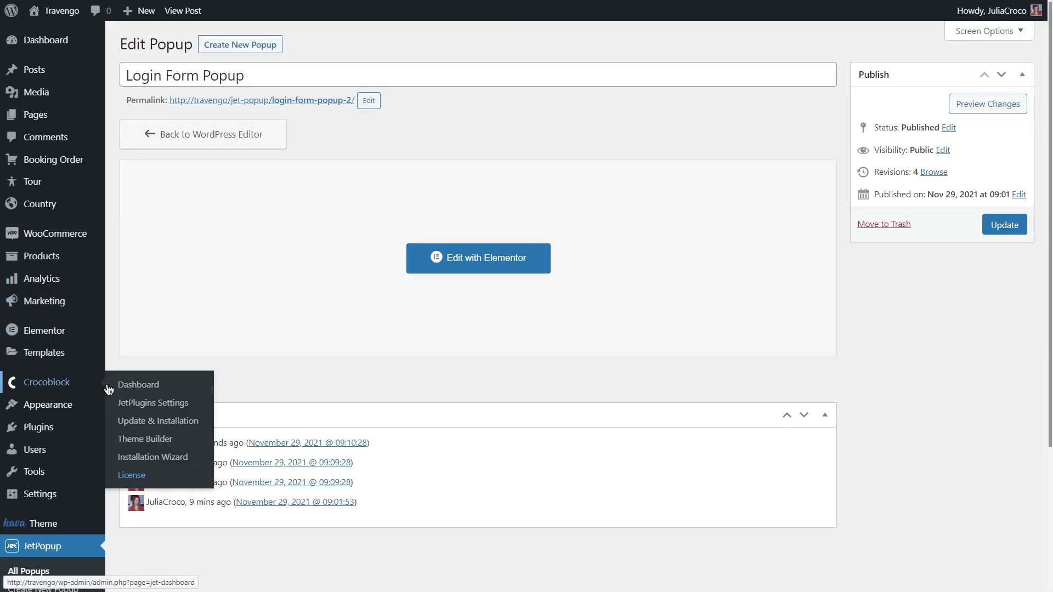
left_click(145, 439)
mouse_move(221, 436)
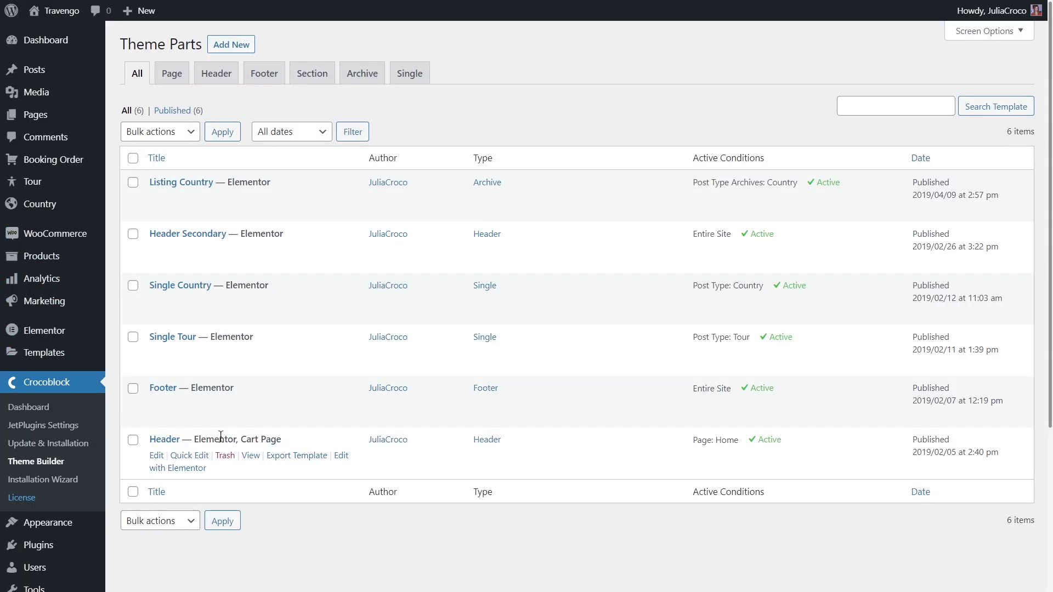
left_click(340, 457)
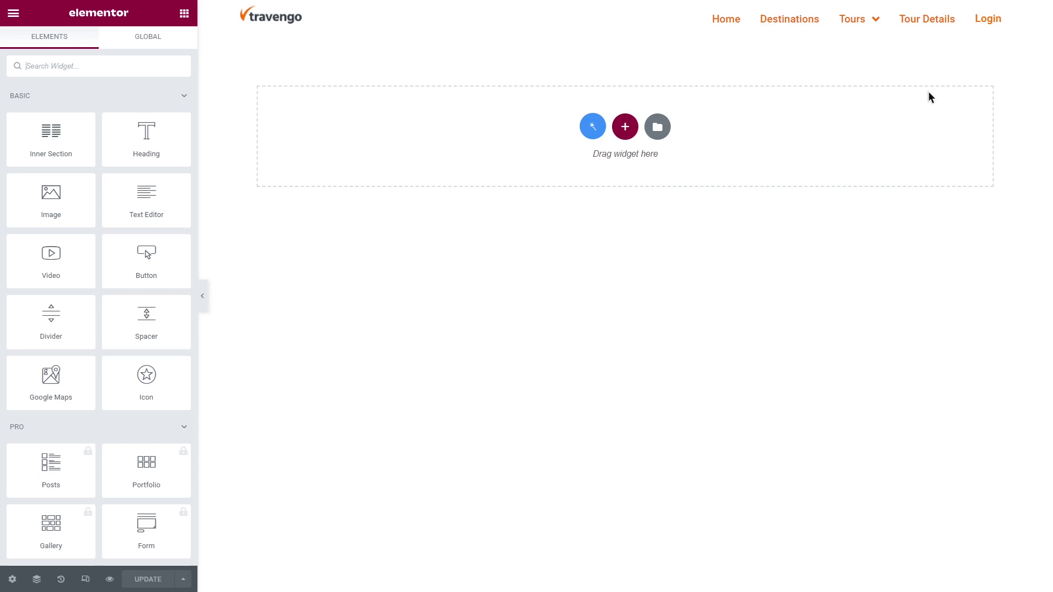
Attach 'Login Form Popup' to the header Login button with a Click On Widget trigger, then save.
left_click(1004, 16)
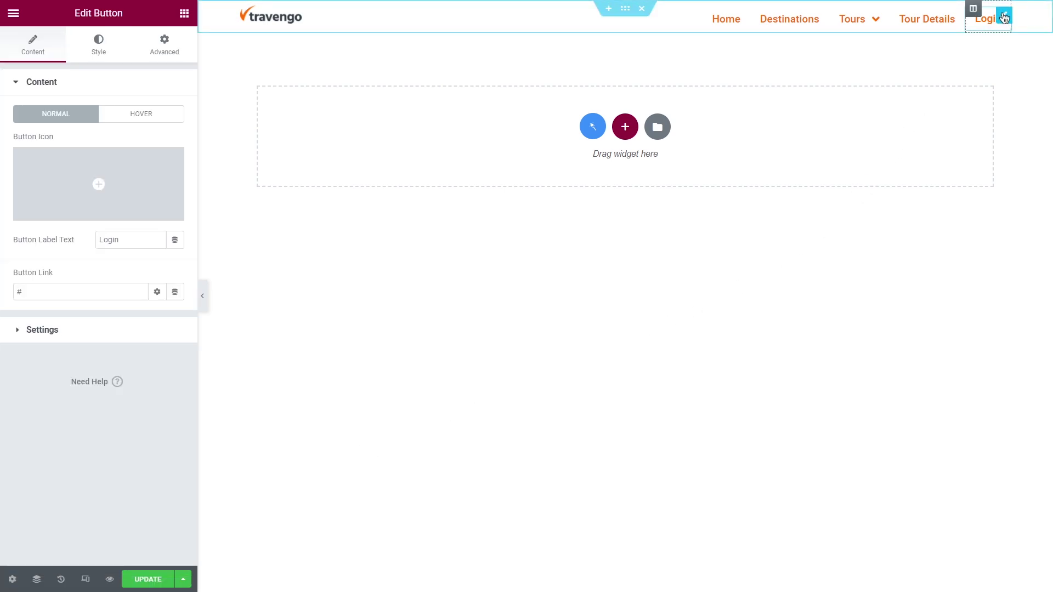
left_click(169, 54)
left_click(151, 82)
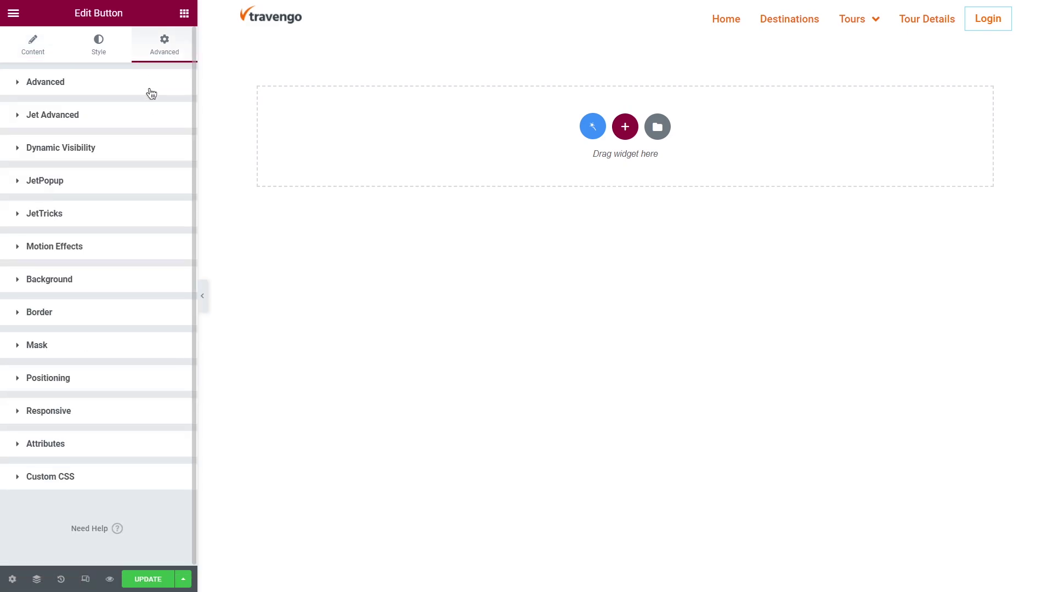
left_click(145, 183)
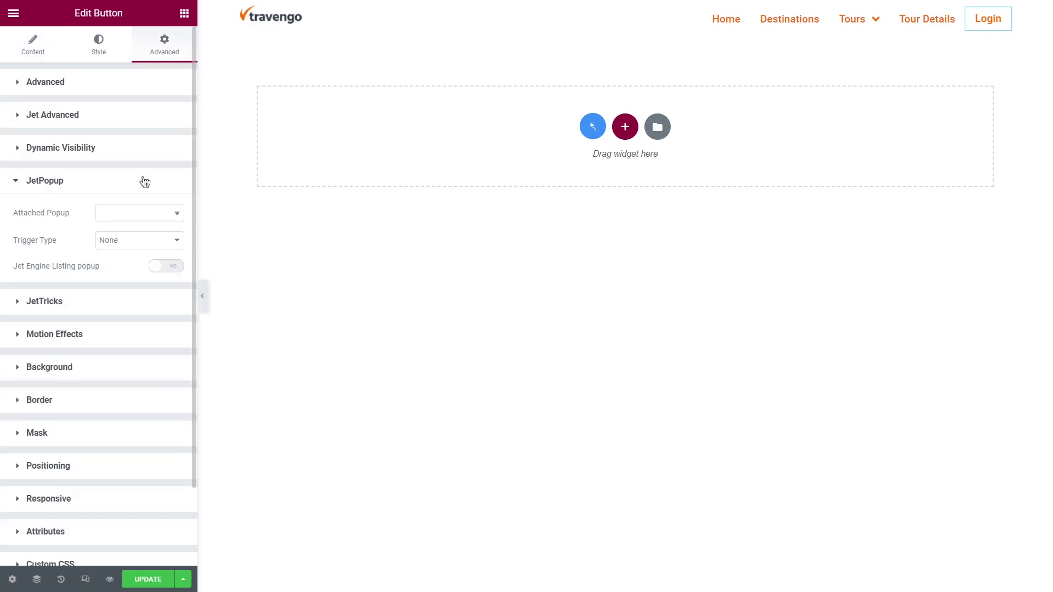
left_click(141, 213)
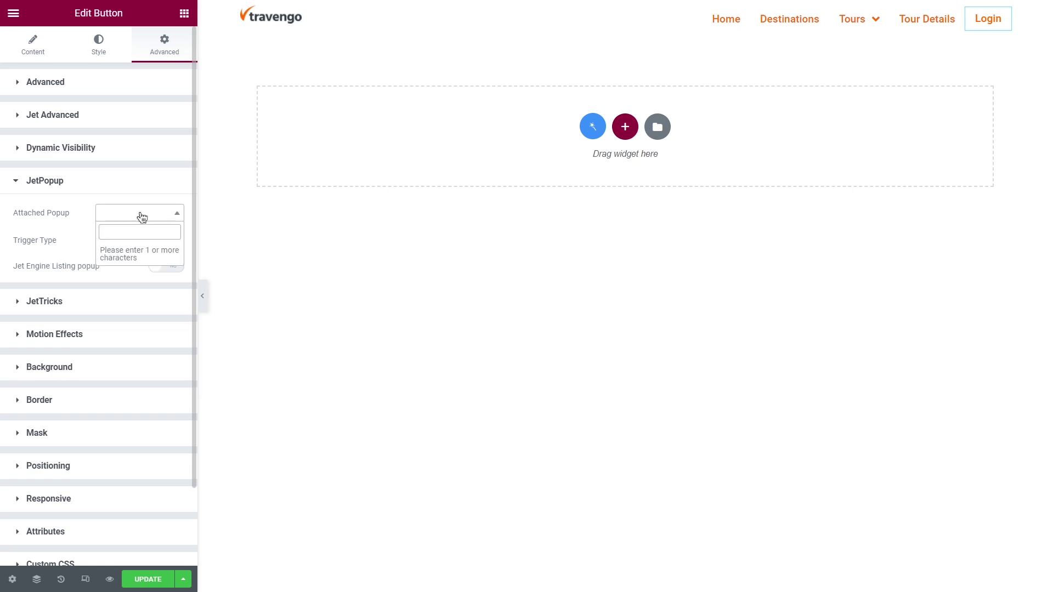
type("login")
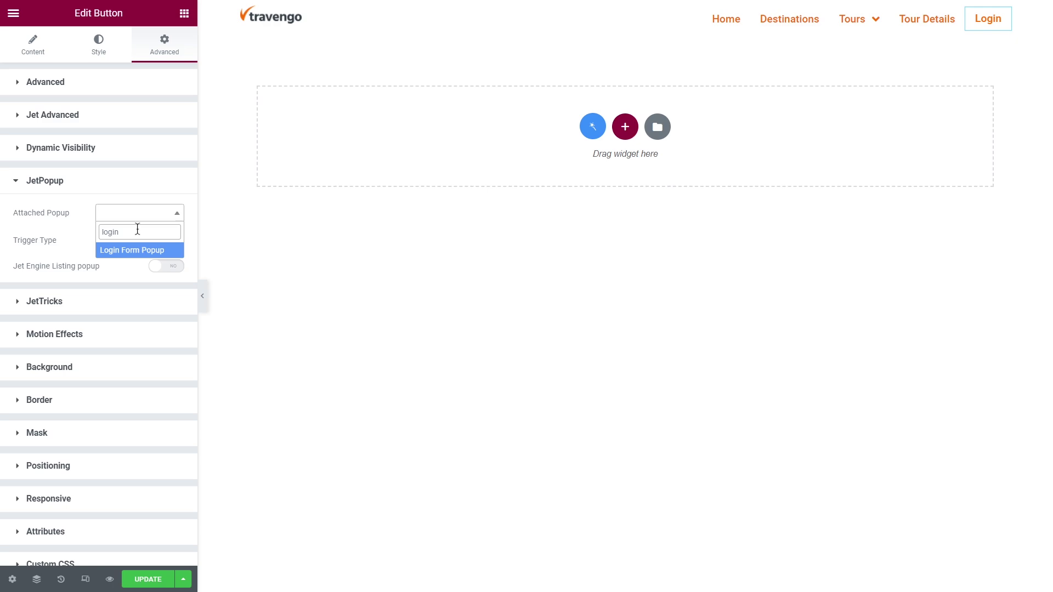
left_click(142, 251)
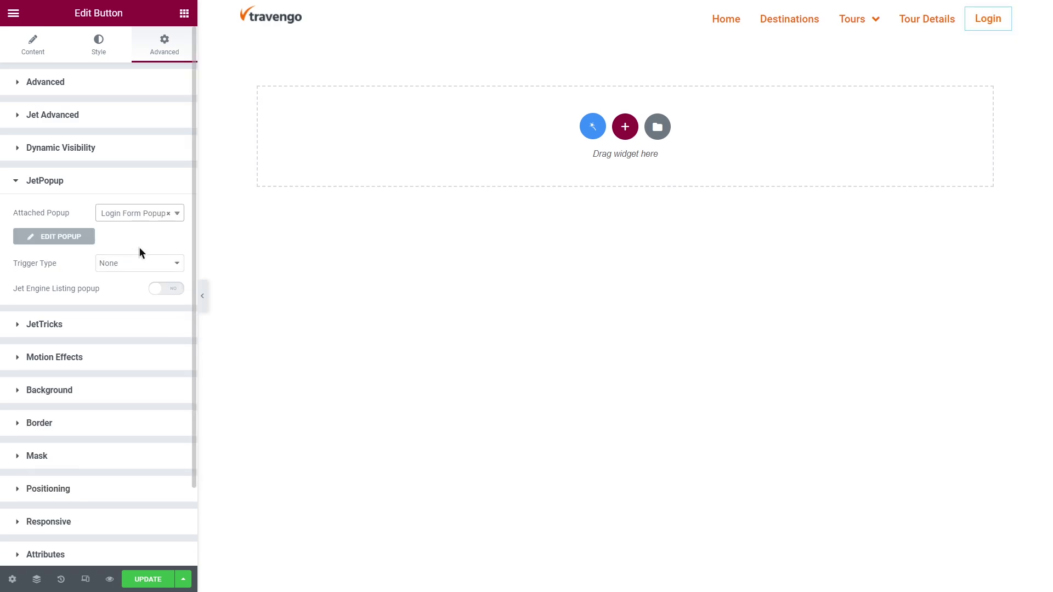
left_click(146, 263)
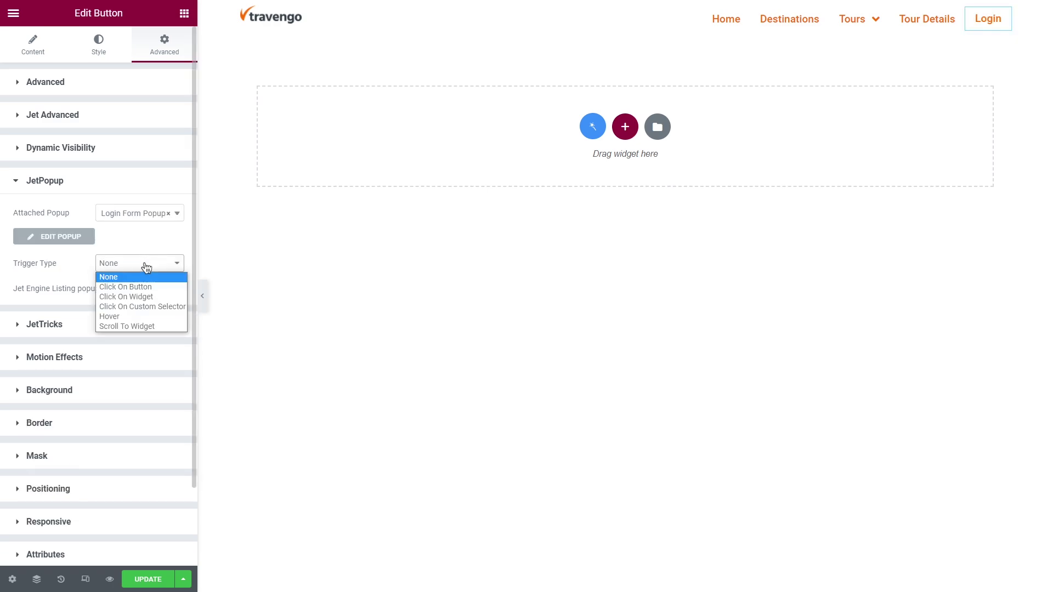
left_click(156, 296)
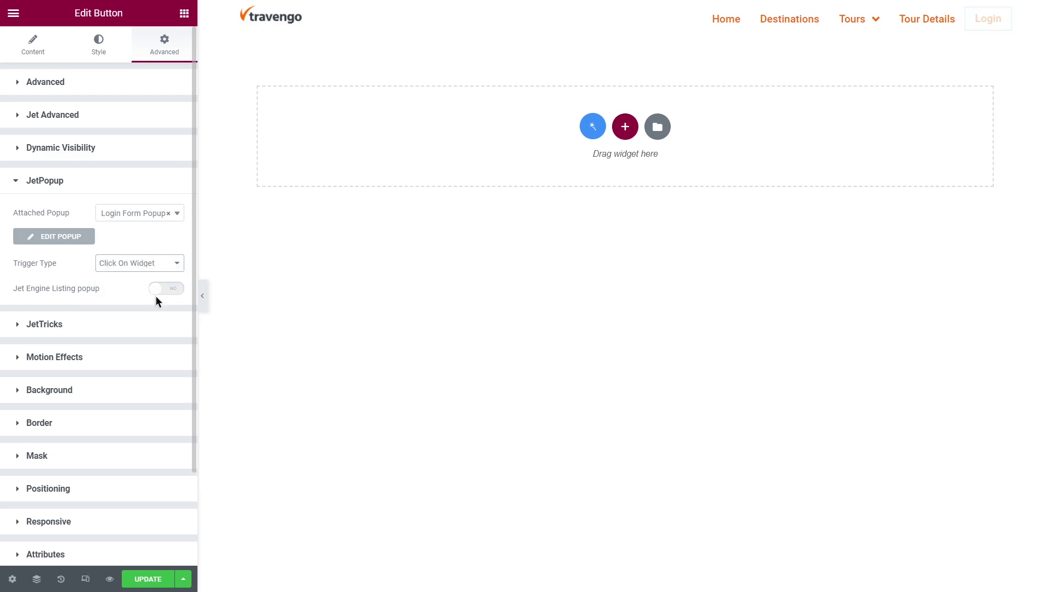
left_click(148, 580)
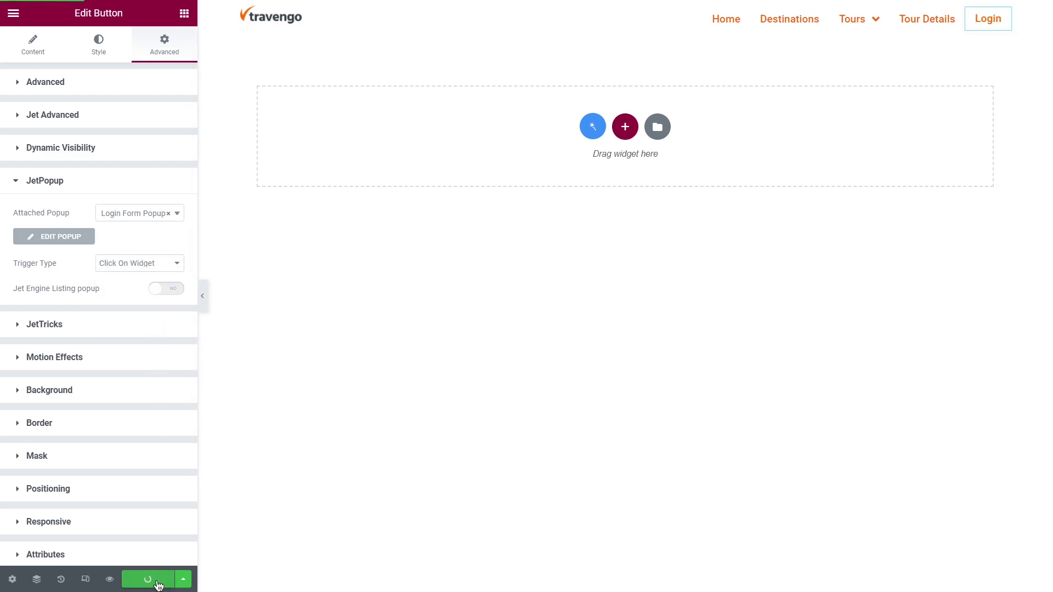
Preview the site, open the header login popup, and enter the login email.
left_click(110, 579)
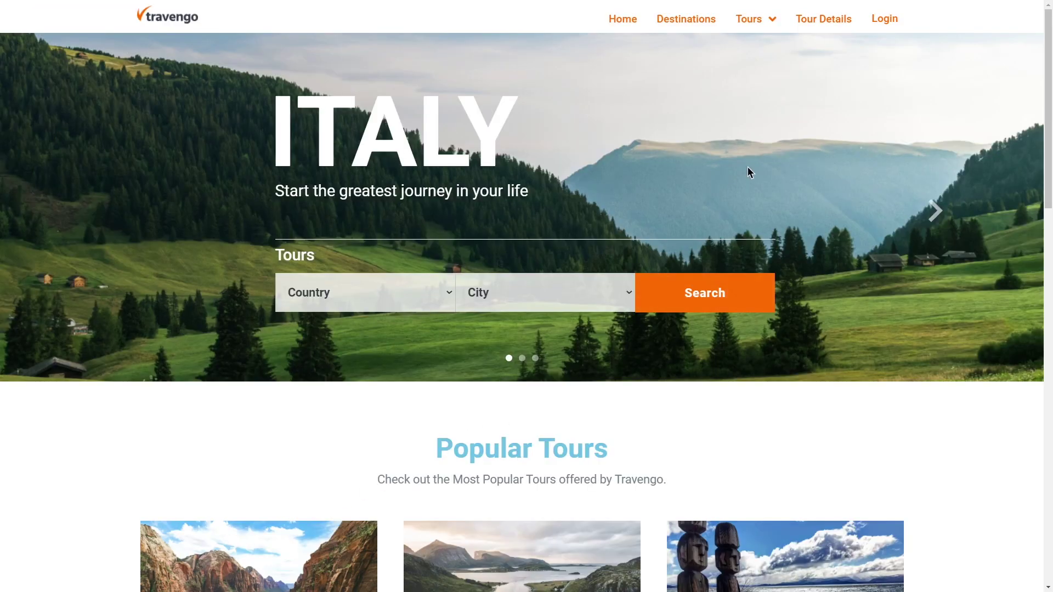
left_click(875, 17)
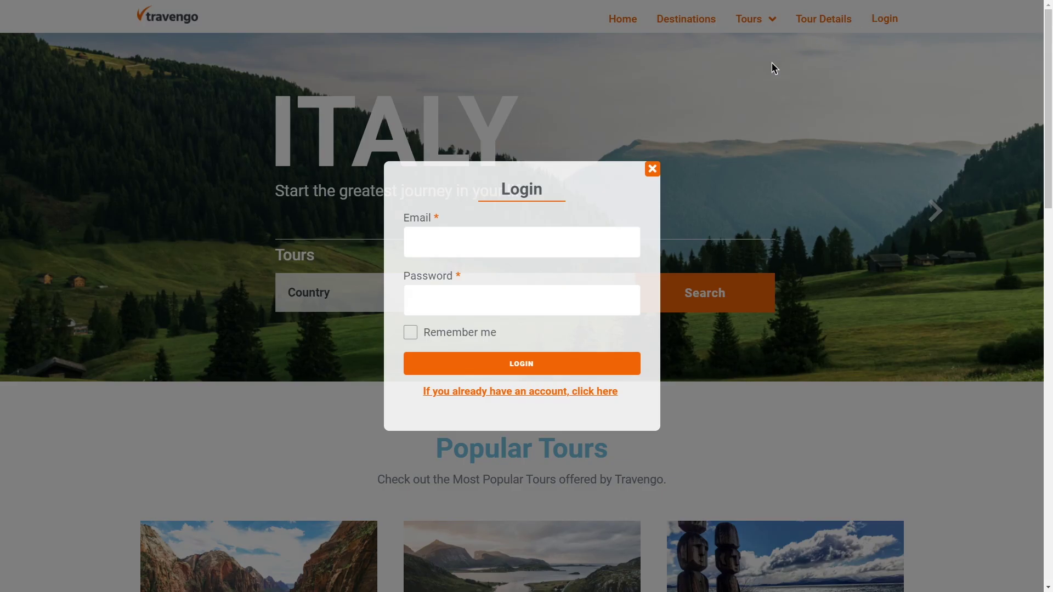
left_click(533, 244)
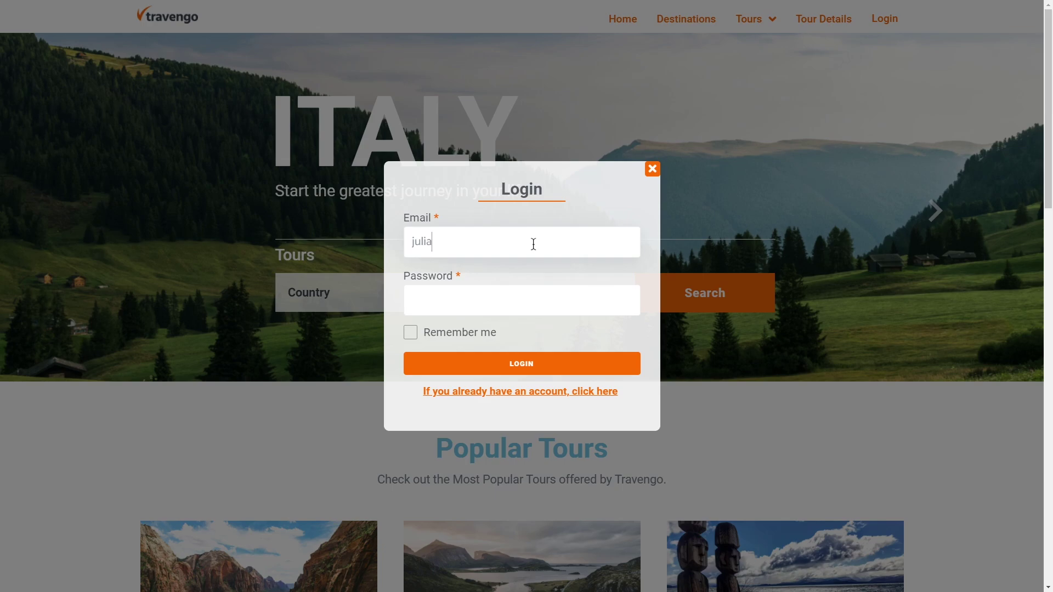
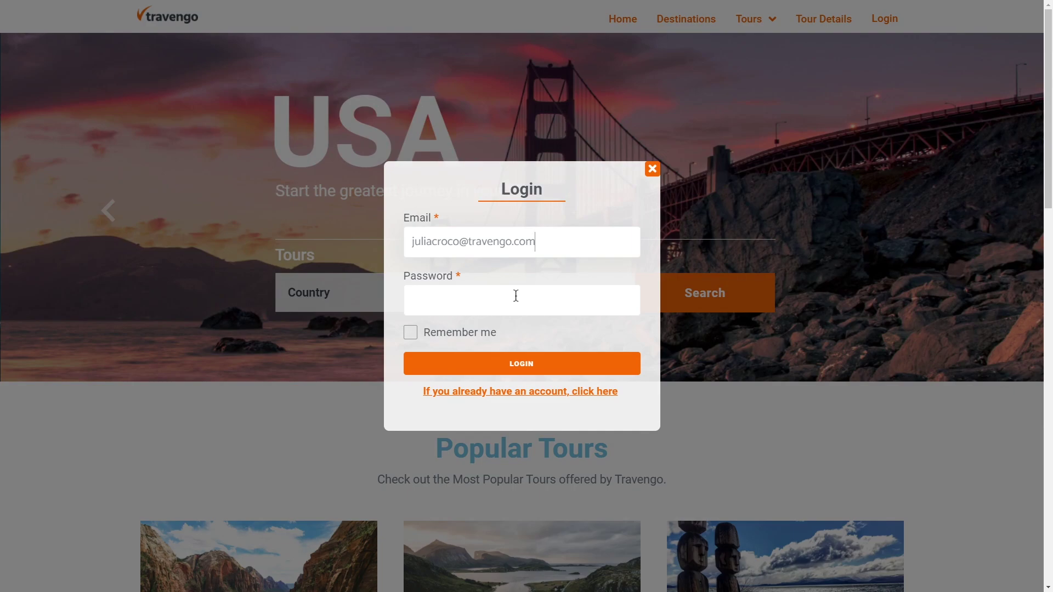
Type the password, tick Remember me, and follow the 'click here' link to Create Account.
left_click(517, 296)
type("****")
left_click(419, 337)
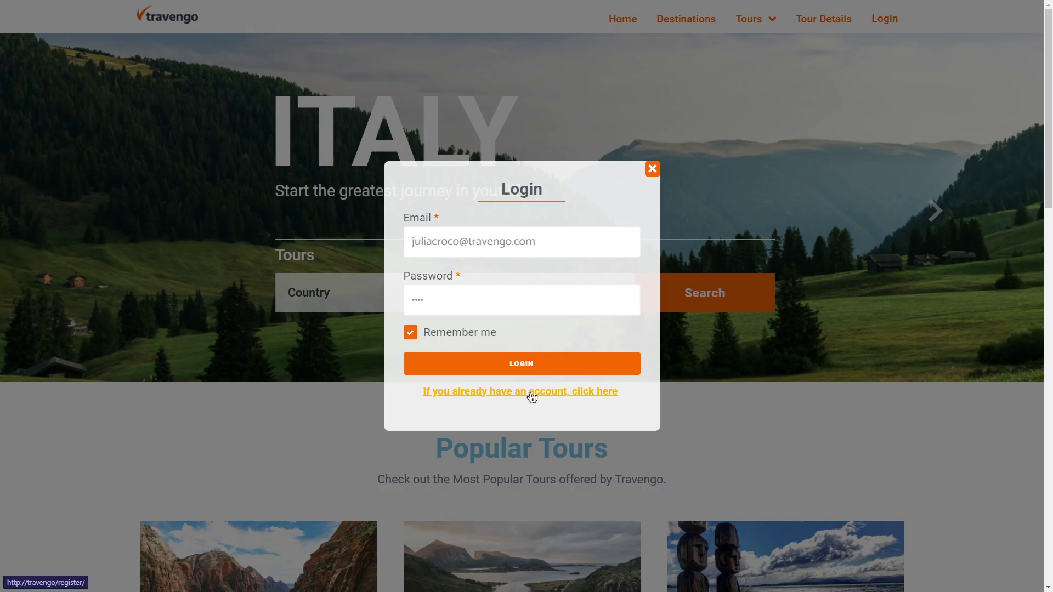
left_click(532, 392)
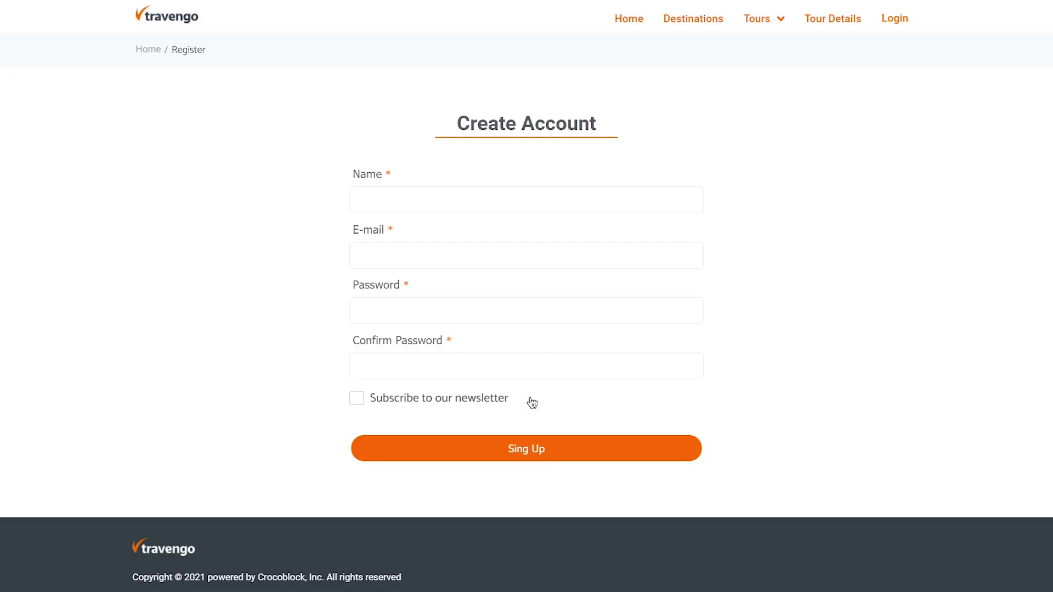